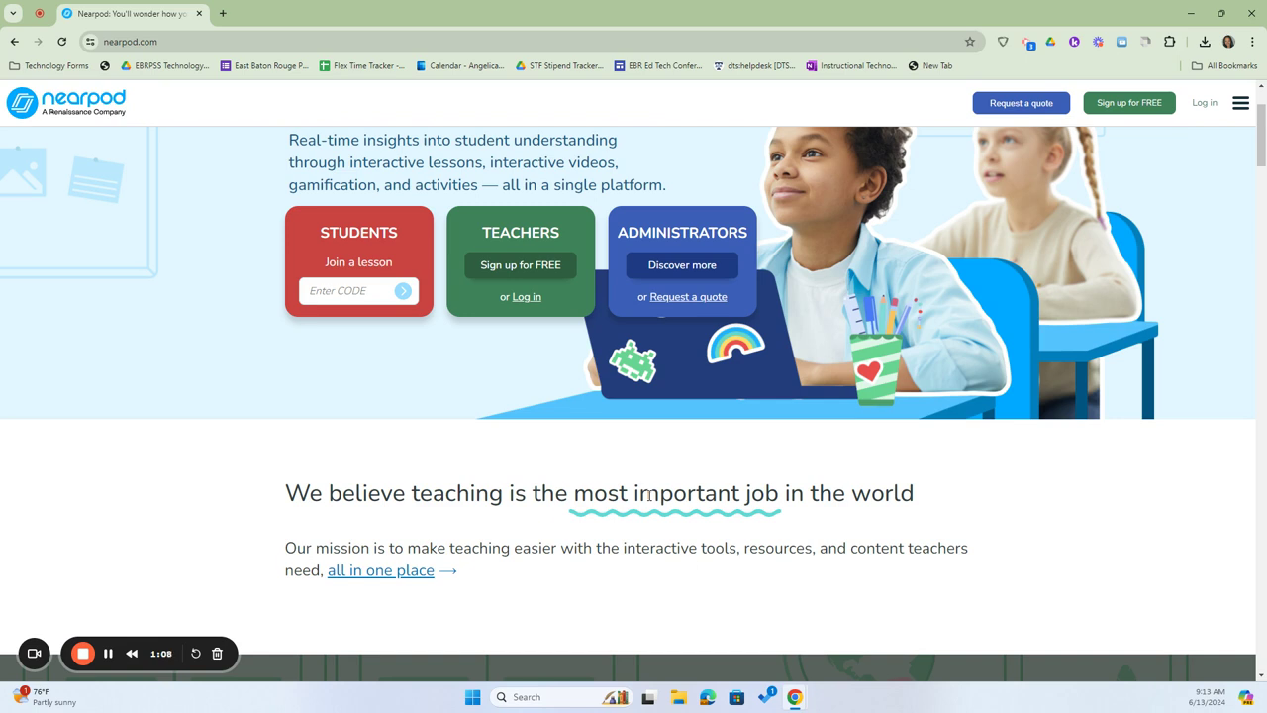
- Sign in to the Nearpod teacher account with Google
{"action": "left_click", "coordinate": [165, 44]}
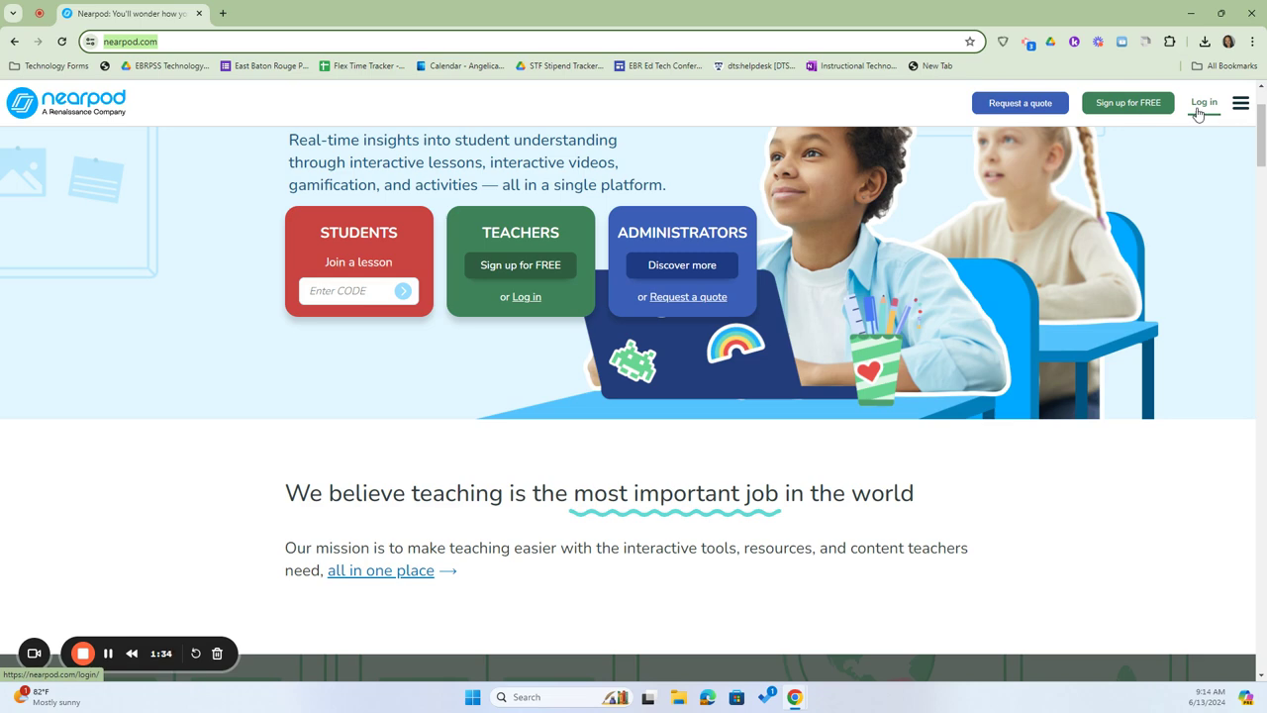
{"action": "left_click", "coordinate": [1198, 107]}
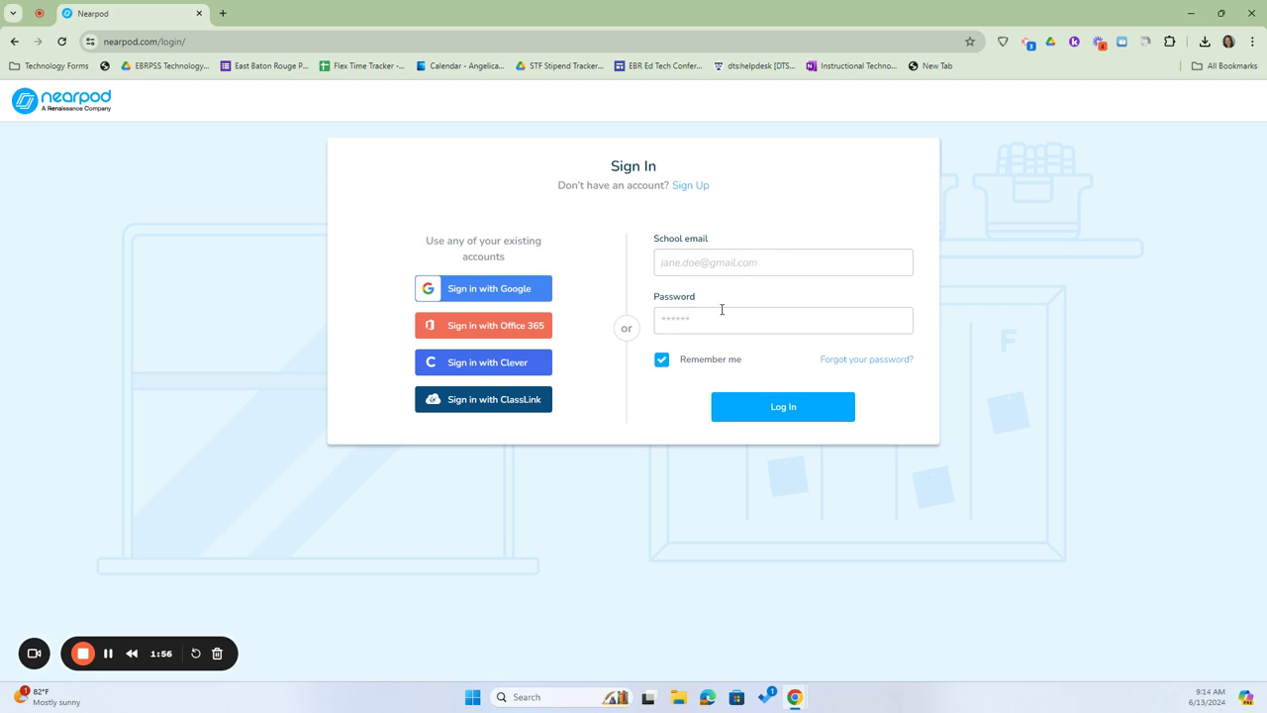
{"action": "left_click", "coordinate": [481, 290]}
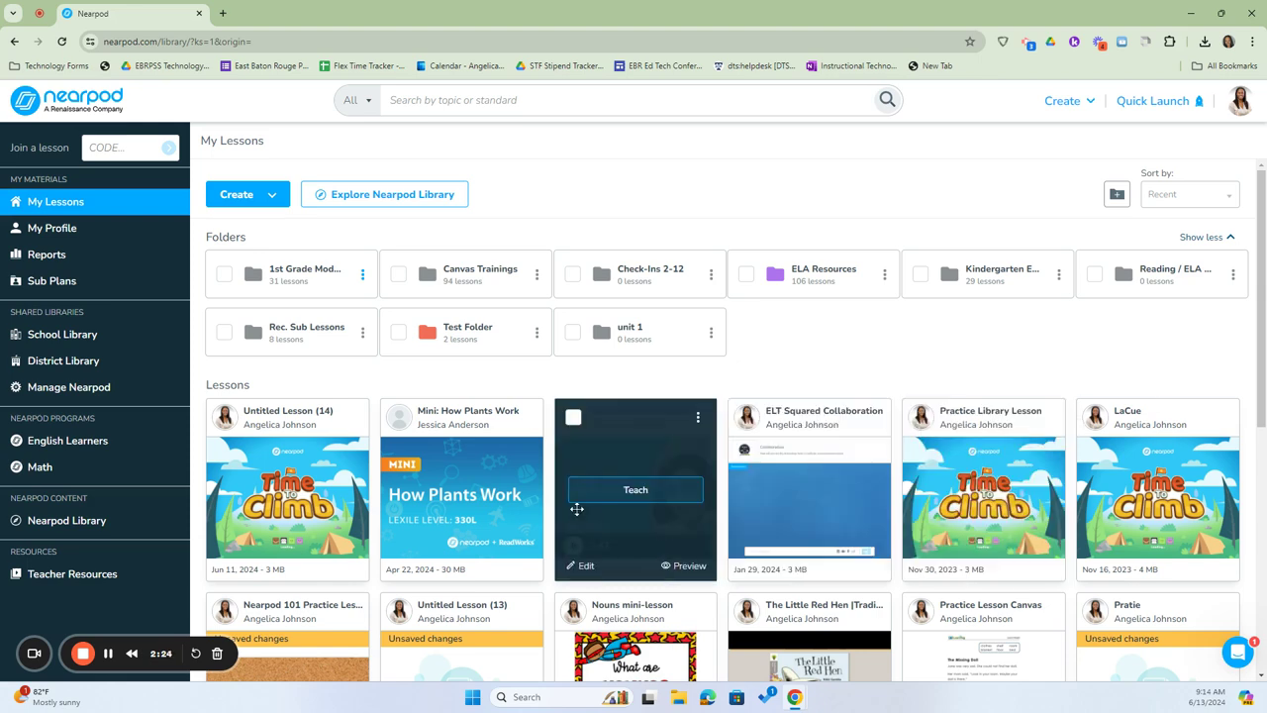
- Look over the folders and lessons in My Lessons
{"action": "mouse_move", "coordinate": [239, 487]}
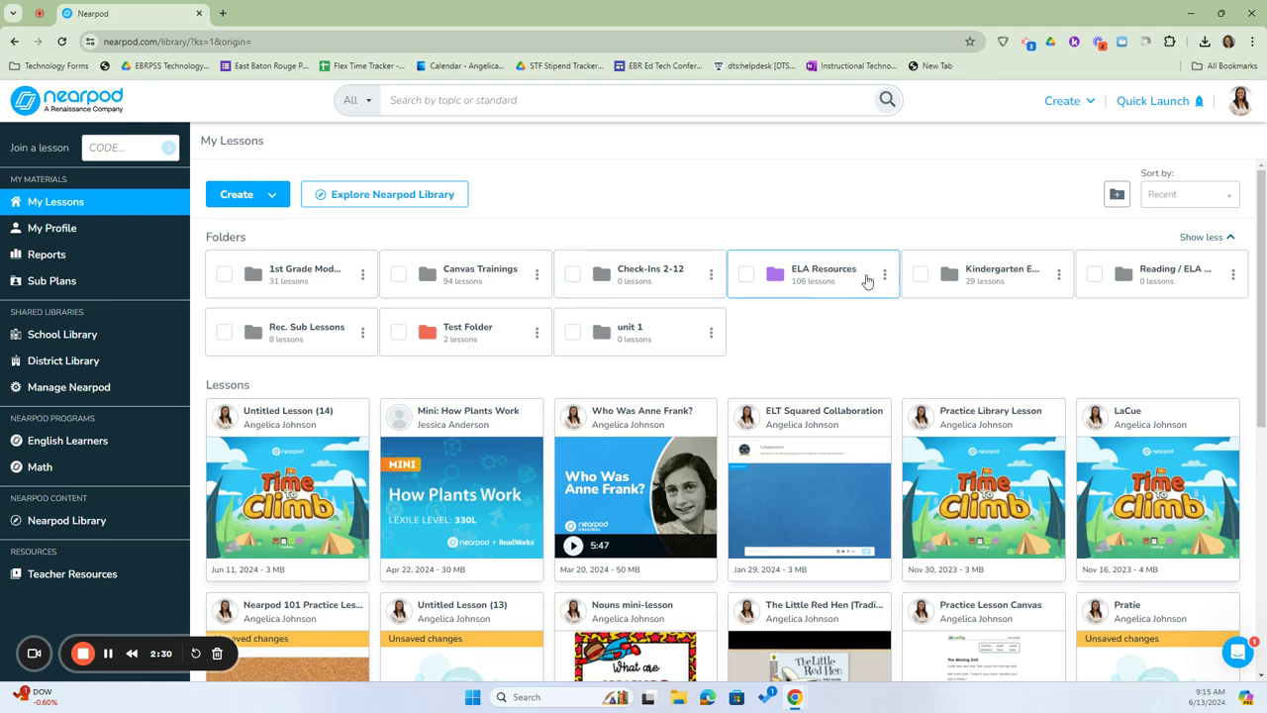
{"action": "scroll", "coordinate": [1025, 532], "scroll_direction": "down", "scroll_amount": 3}
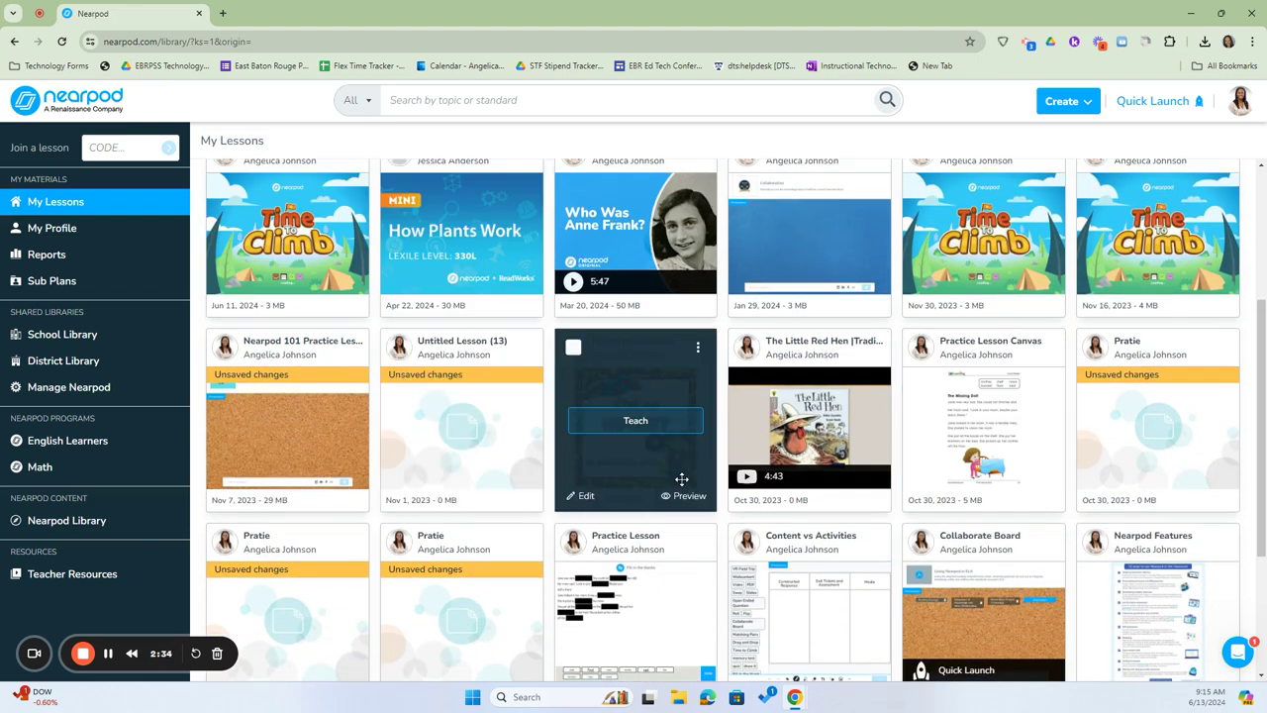
{"action": "scroll", "coordinate": [594, 376], "scroll_direction": "up", "scroll_amount": 3}
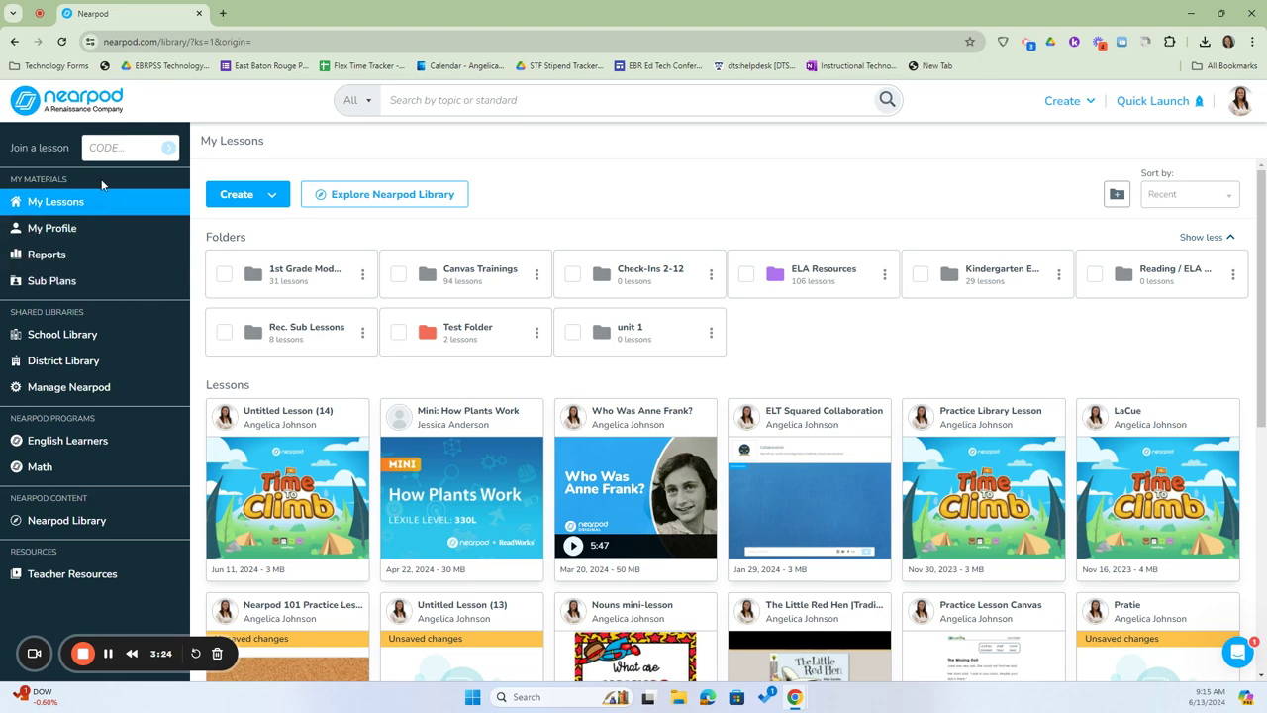
{"action": "left_click", "coordinate": [43, 210]}
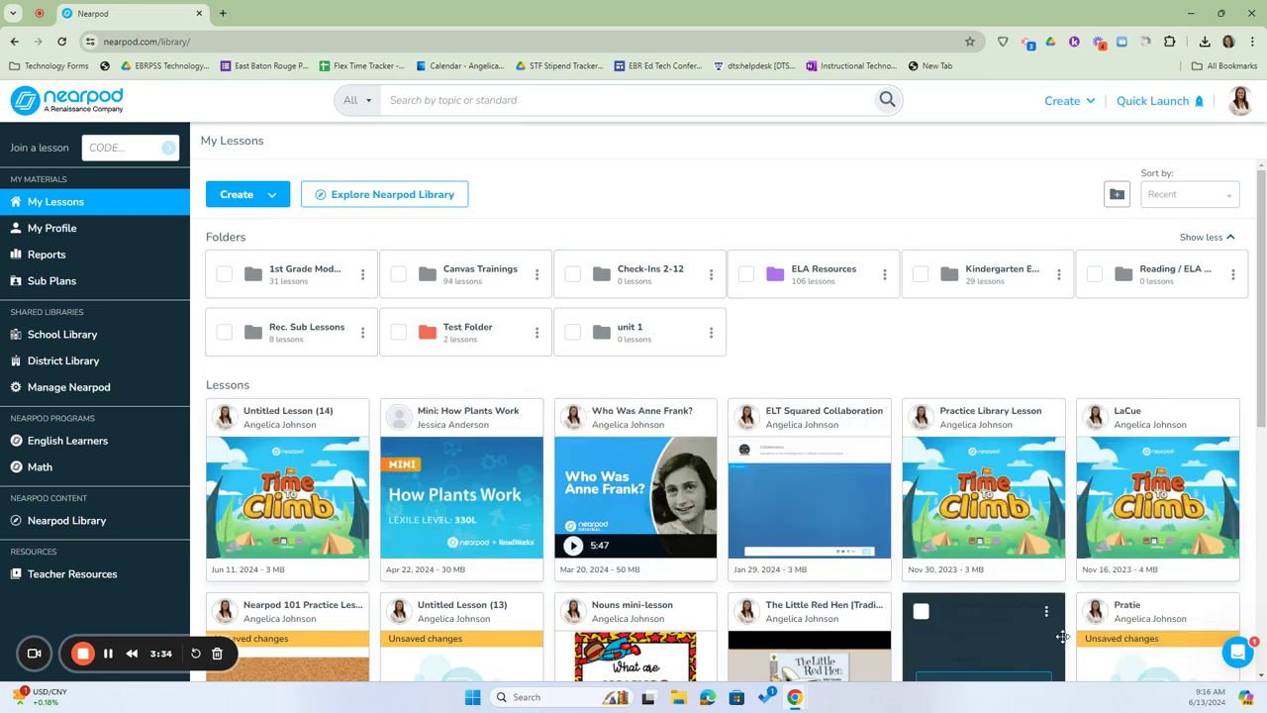
- View the achievement statistics and badges in My Profile
{"action": "left_click", "coordinate": [75, 236]}
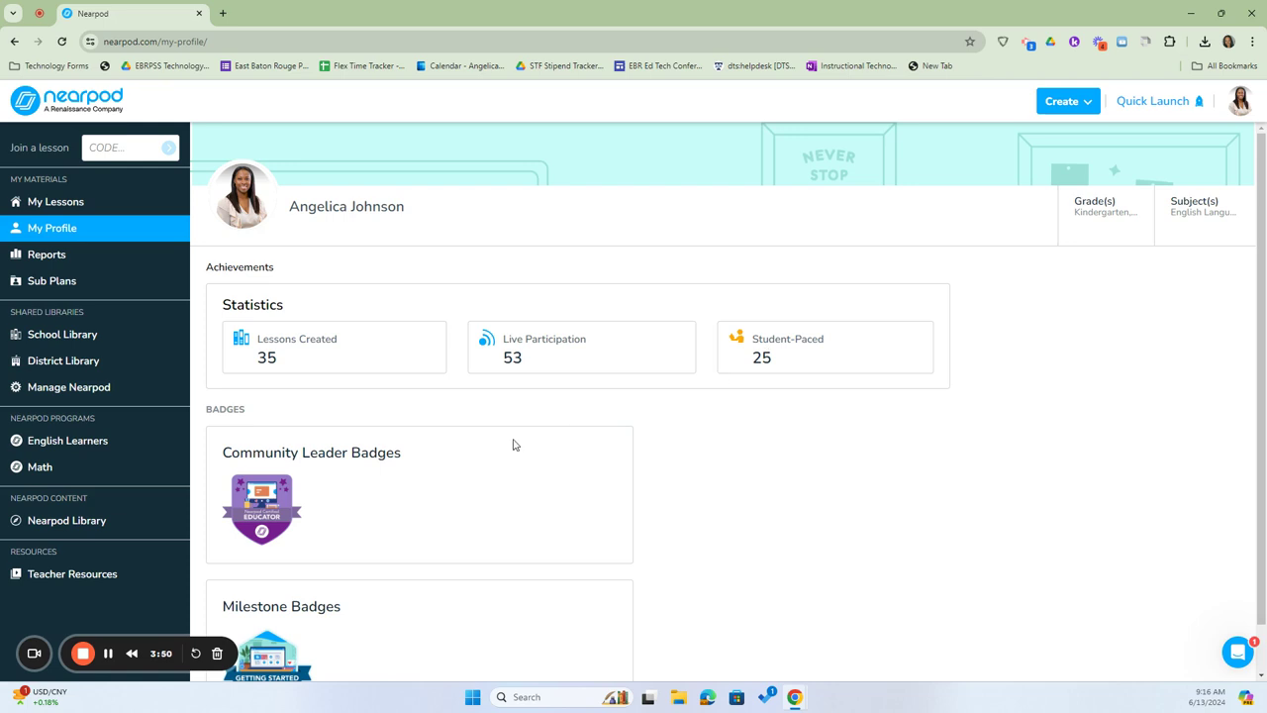
{"action": "scroll", "coordinate": [512, 445], "scroll_direction": "down", "scroll_amount": 1}
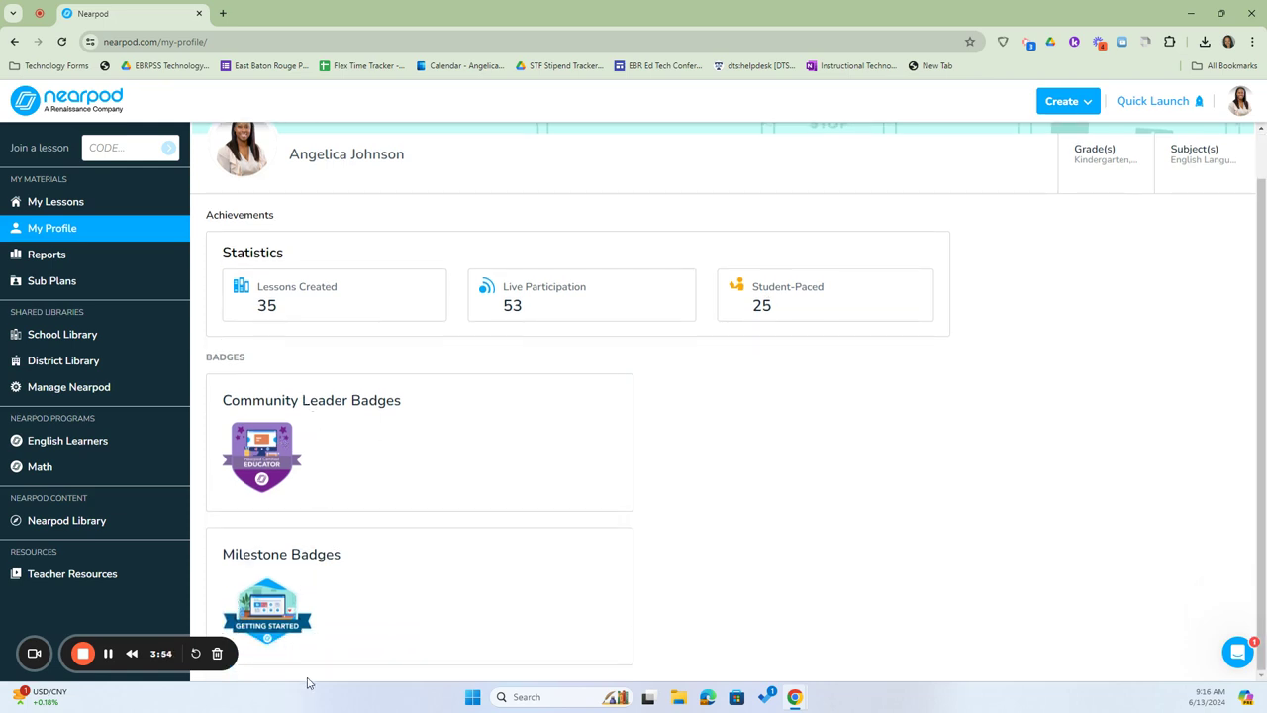
{"action": "scroll", "coordinate": [478, 535], "scroll_direction": "up", "scroll_amount": 1}
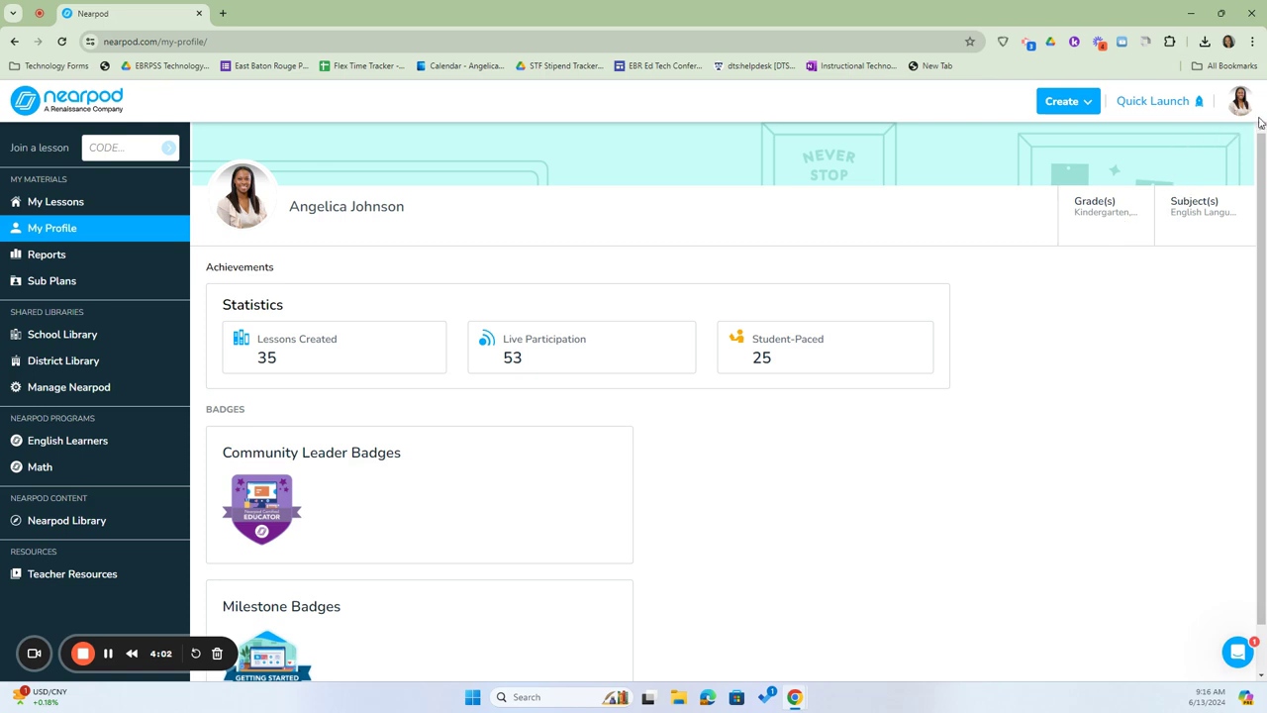
- Open the account's Lesson Settings
{"action": "left_click", "coordinate": [1241, 103]}
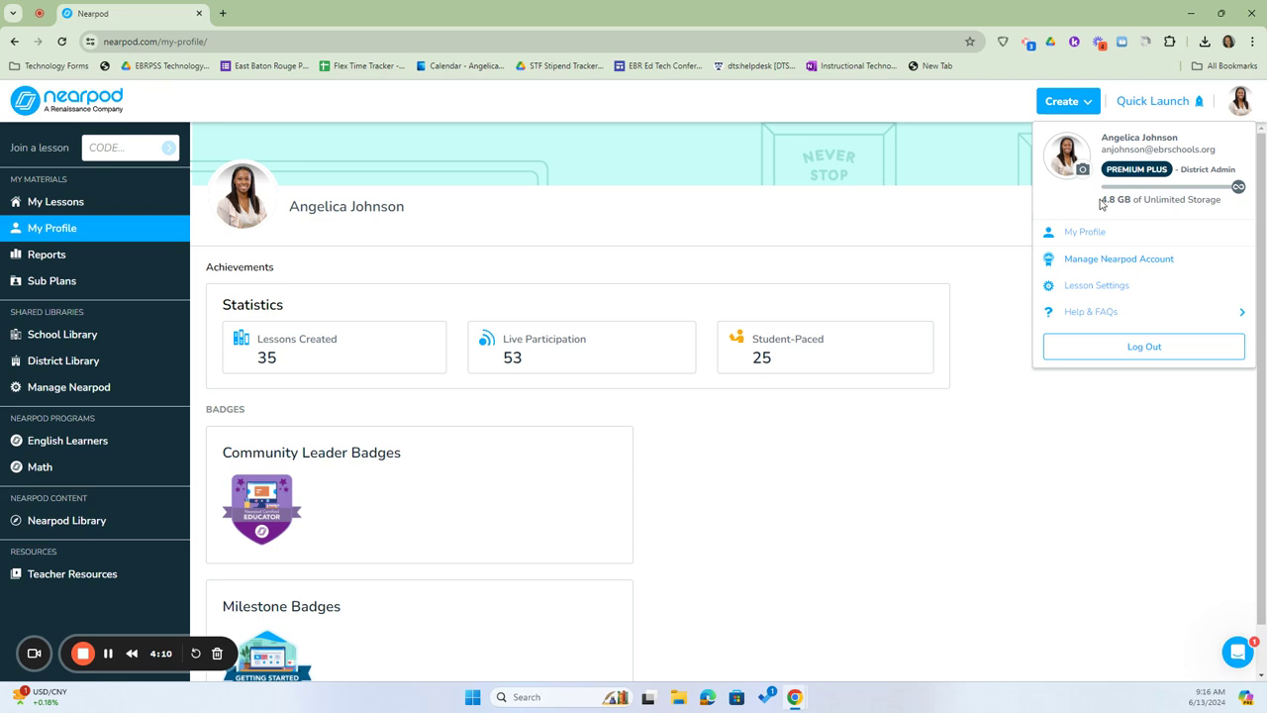
{"action": "left_click", "coordinate": [1076, 287]}
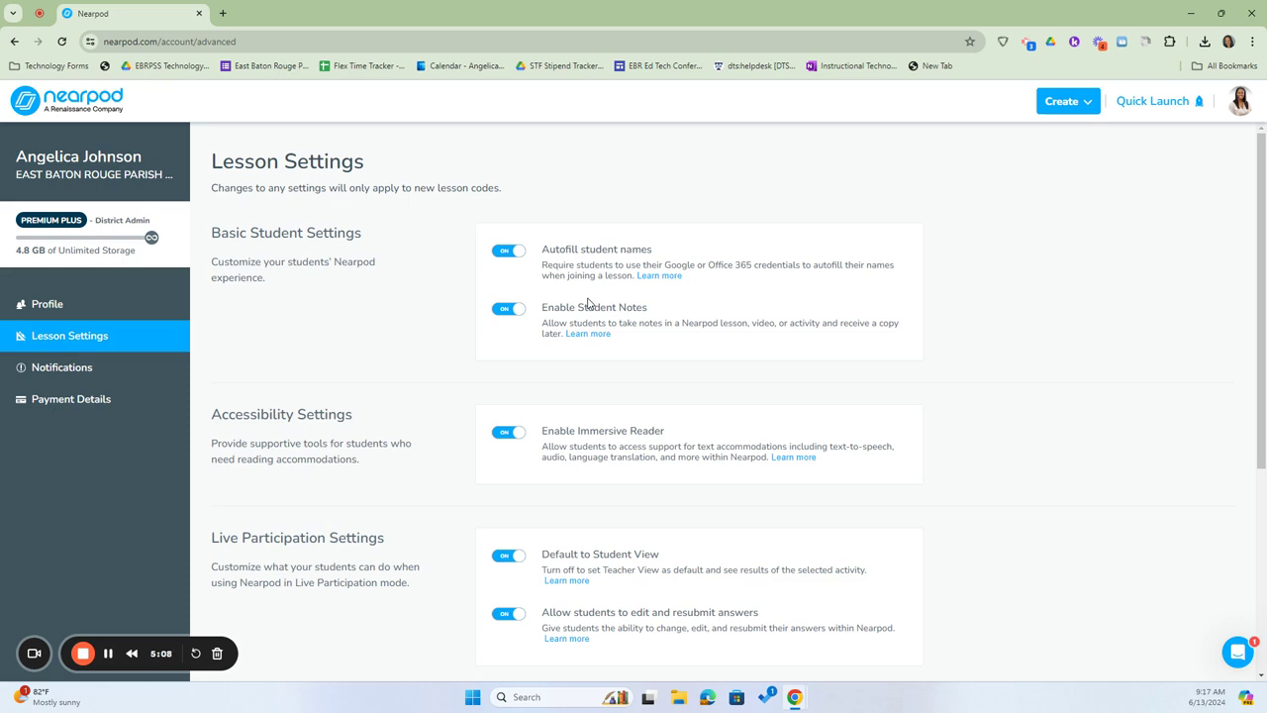
- Switch the basic student settings Autofill student names and Enable Student Notes off and back on
{"action": "left_click", "coordinate": [508, 255]}
{"action": "left_click", "coordinate": [508, 253]}
{"action": "left_click", "coordinate": [511, 312]}
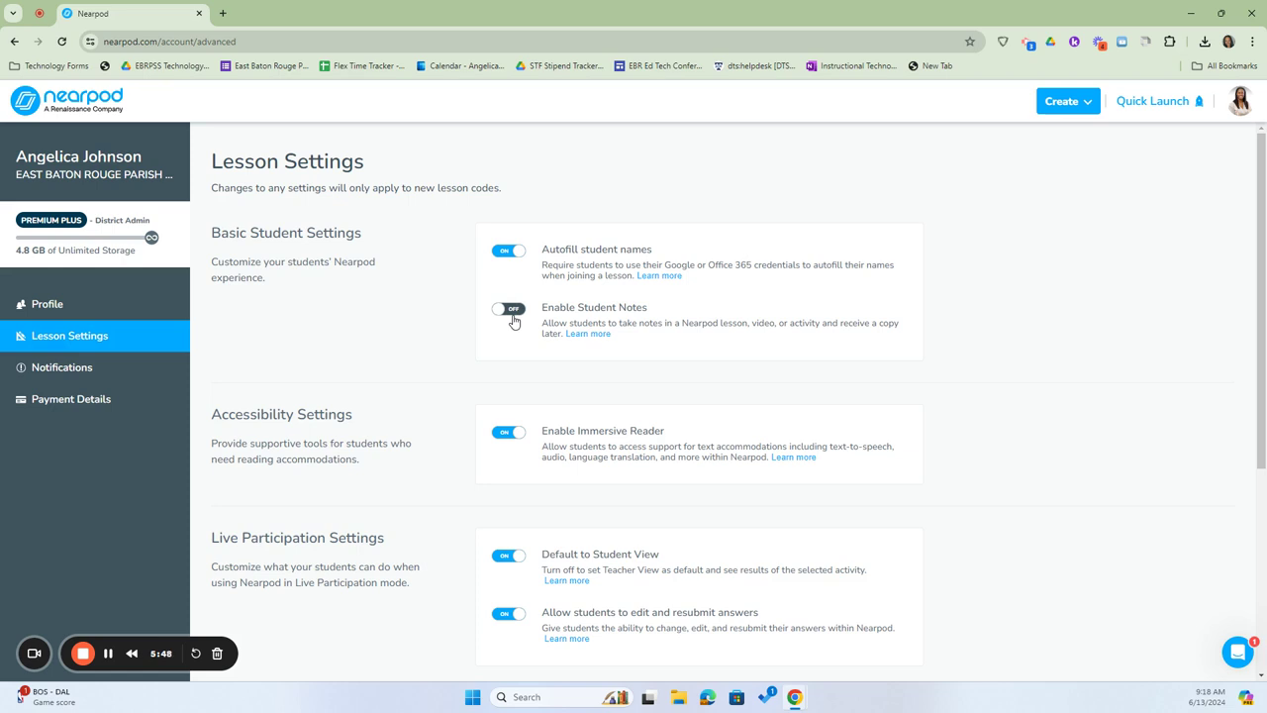
{"action": "left_click", "coordinate": [512, 315]}
{"action": "left_click", "coordinate": [513, 318]}
{"action": "left_click", "coordinate": [511, 312]}
- Switch the Enable Immersive Reader accessibility setting off and back on
{"action": "scroll", "coordinate": [386, 457], "scroll_direction": "down", "scroll_amount": 1}
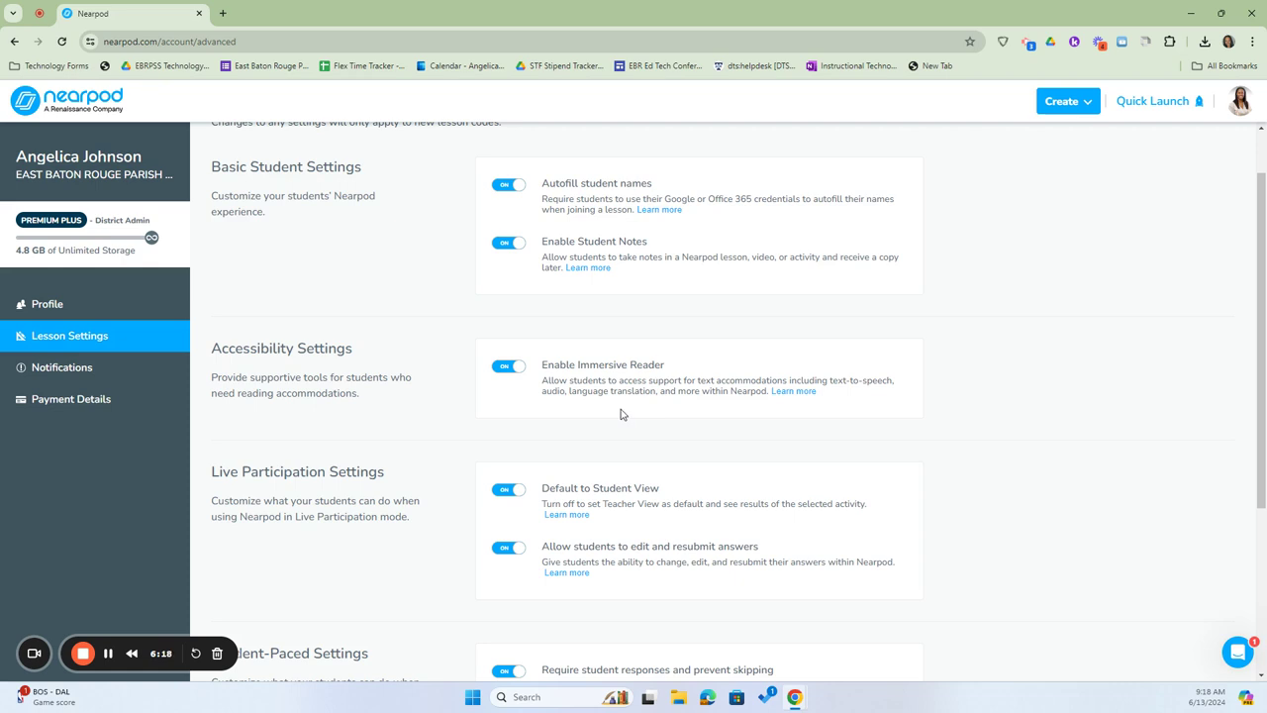
{"action": "left_click", "coordinate": [502, 366]}
{"action": "left_click", "coordinate": [511, 368]}
{"action": "left_click", "coordinate": [502, 374]}
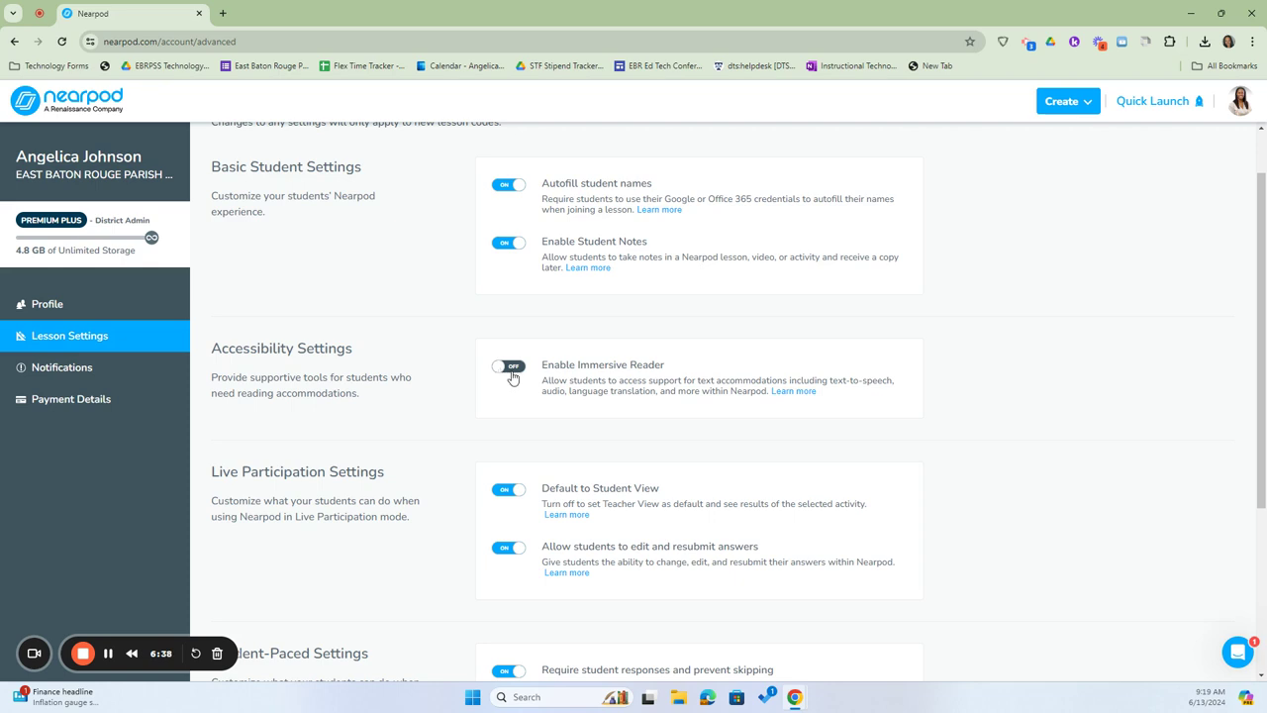
{"action": "left_click", "coordinate": [512, 374]}
- Switch the live participation settings Default to Student View and Allow students to edit and resubmit answers off and back on
{"action": "scroll", "coordinate": [424, 429], "scroll_direction": "down", "scroll_amount": 1}
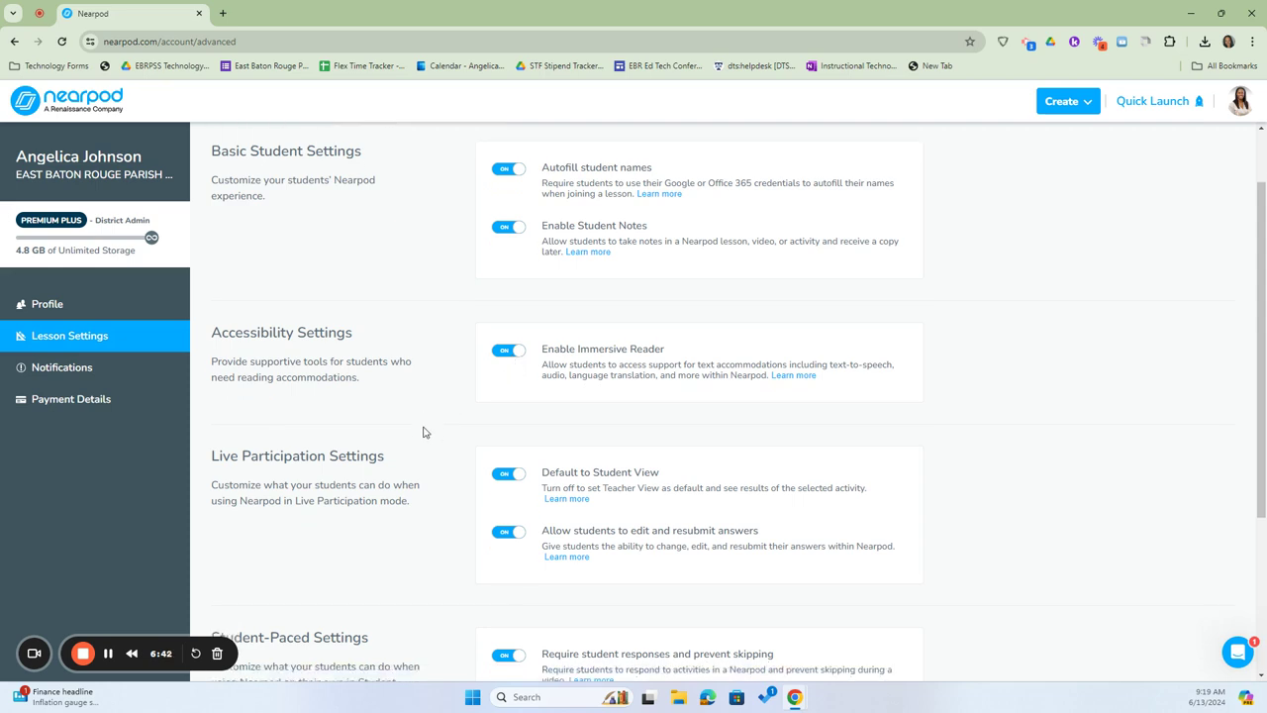
{"action": "scroll", "coordinate": [423, 430], "scroll_direction": "down", "scroll_amount": 2}
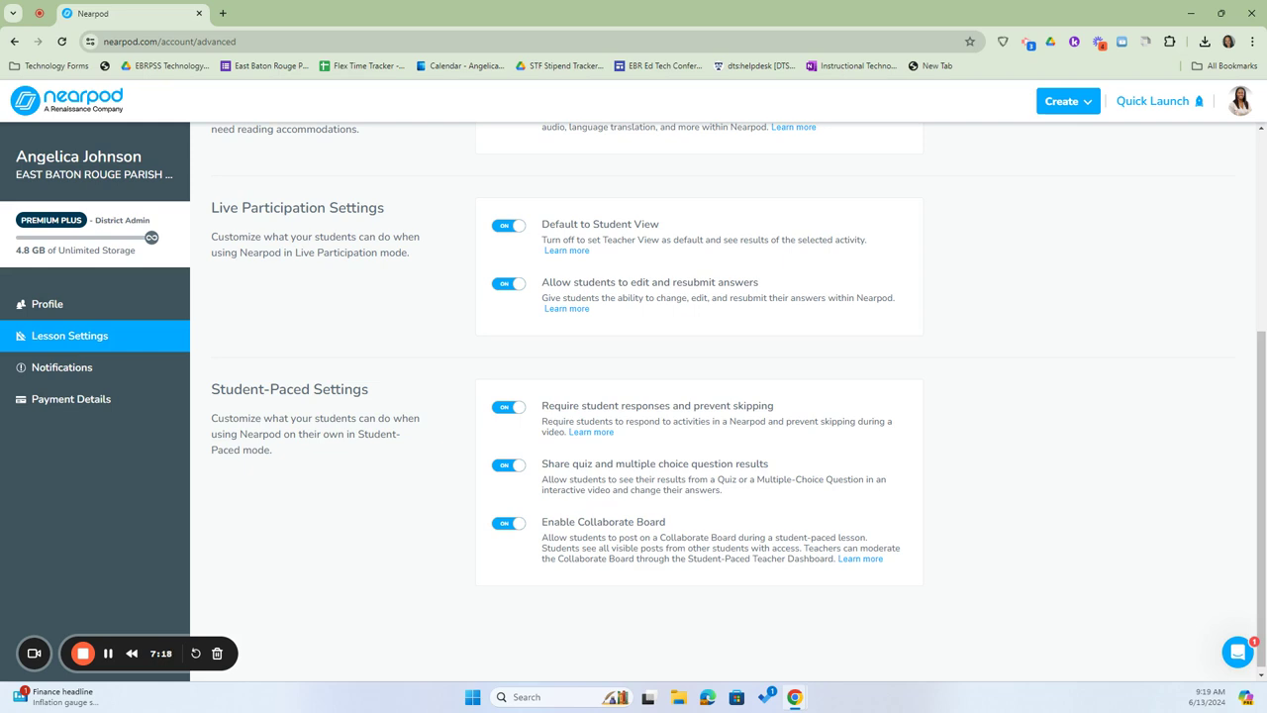
{"action": "left_click", "coordinate": [507, 226]}
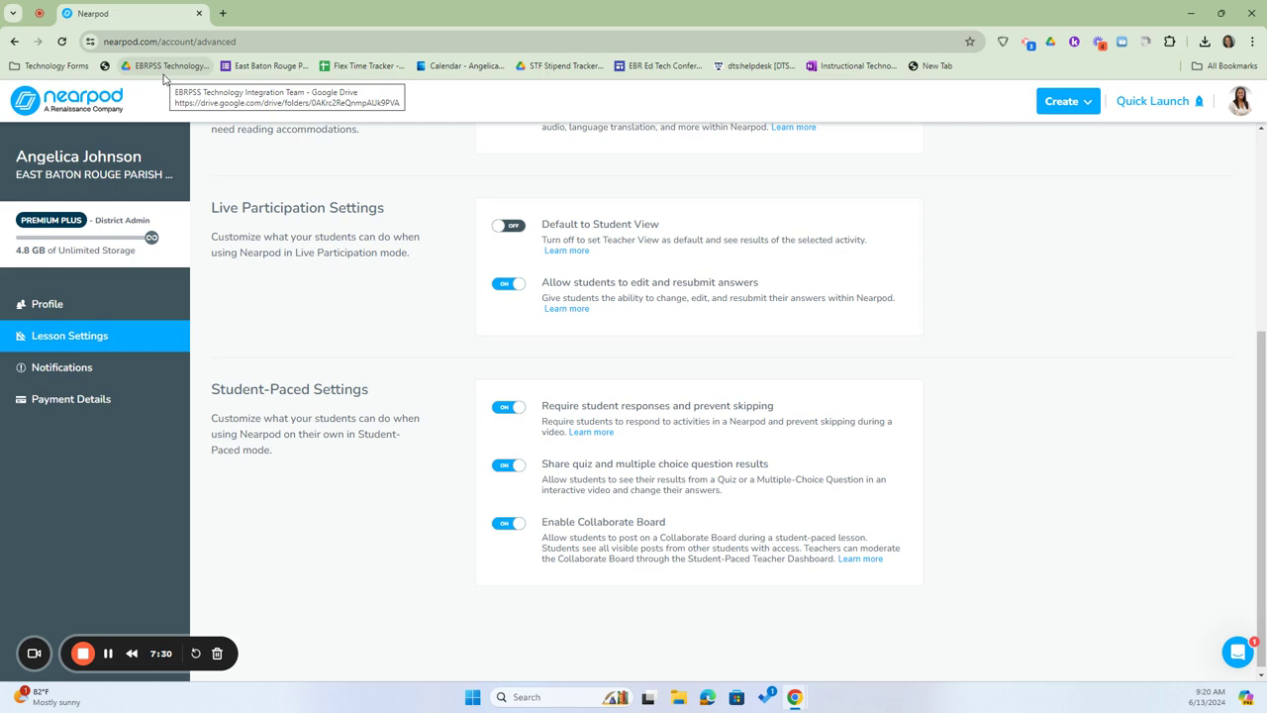
{"action": "left_click", "coordinate": [516, 226]}
{"action": "left_click", "coordinate": [504, 287]}
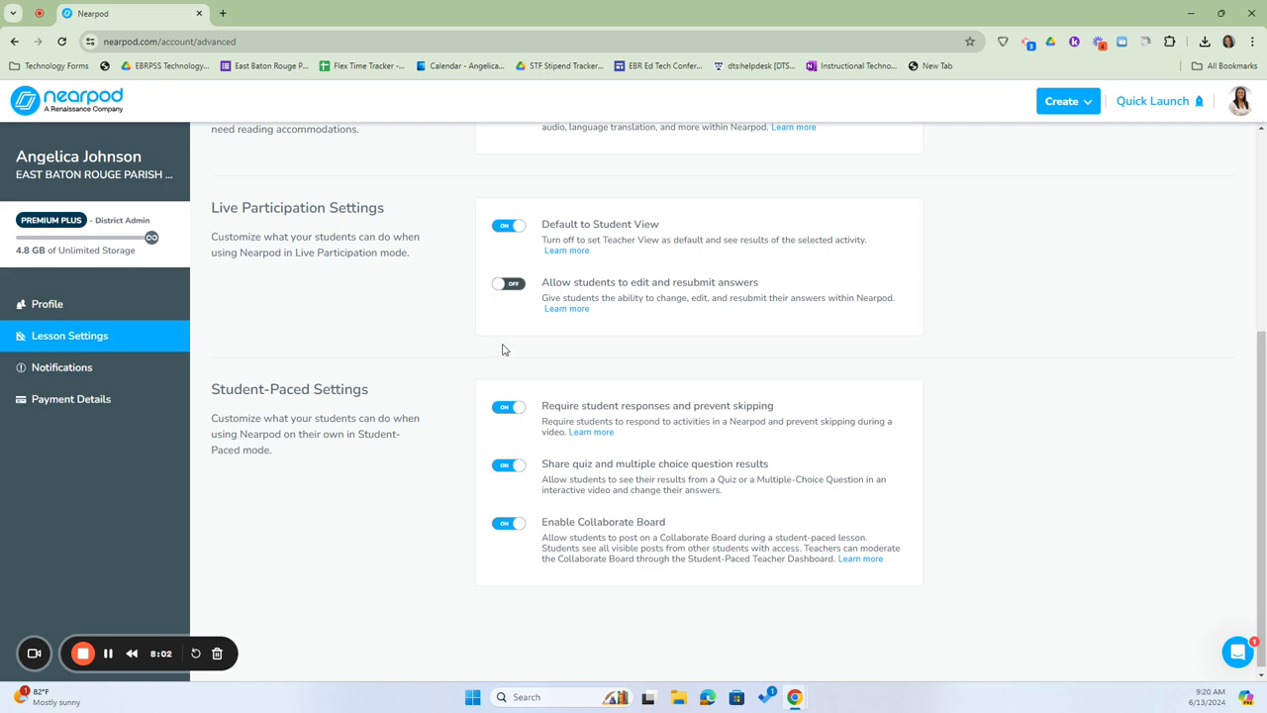
{"action": "left_click", "coordinate": [510, 287]}
- Switch the student-paced settings for required responses and for sharing quiz and multiple choice results off and back on
{"action": "scroll", "coordinate": [326, 376], "scroll_direction": "down", "scroll_amount": 1}
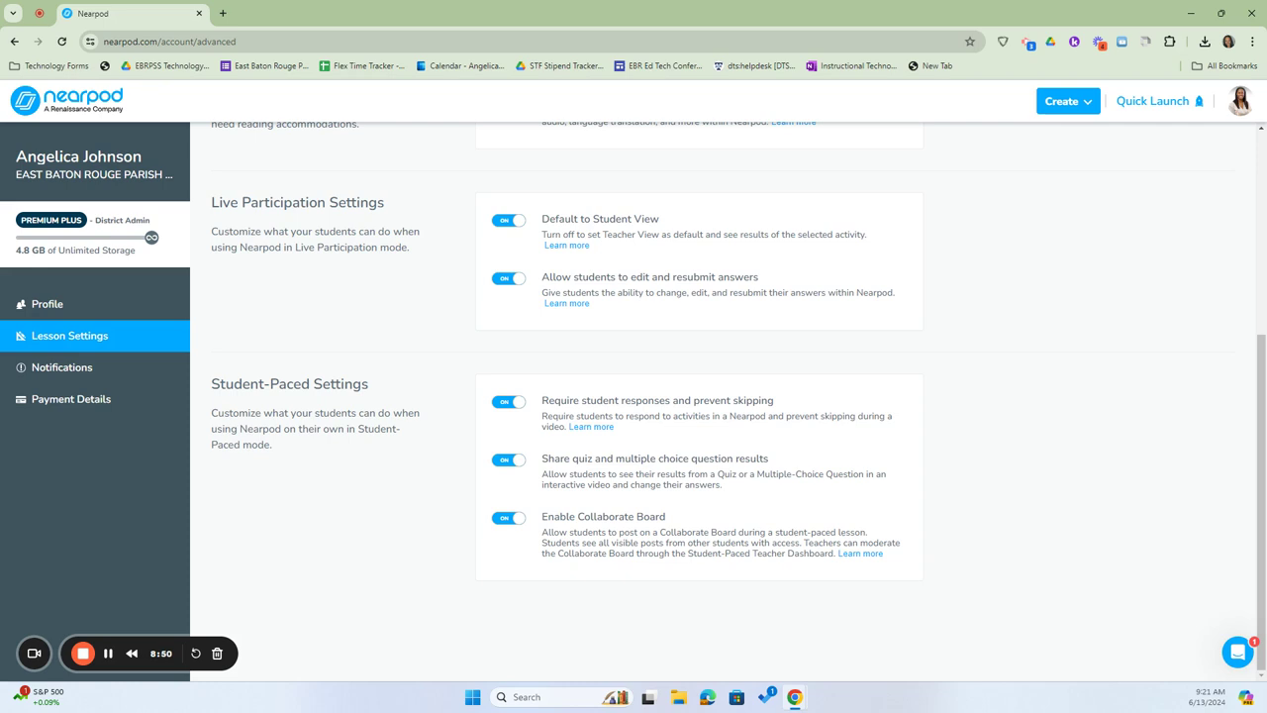
{"action": "left_click", "coordinate": [510, 405]}
{"action": "left_click", "coordinate": [509, 404]}
{"action": "left_click", "coordinate": [503, 468]}
{"action": "left_click", "coordinate": [509, 461]}
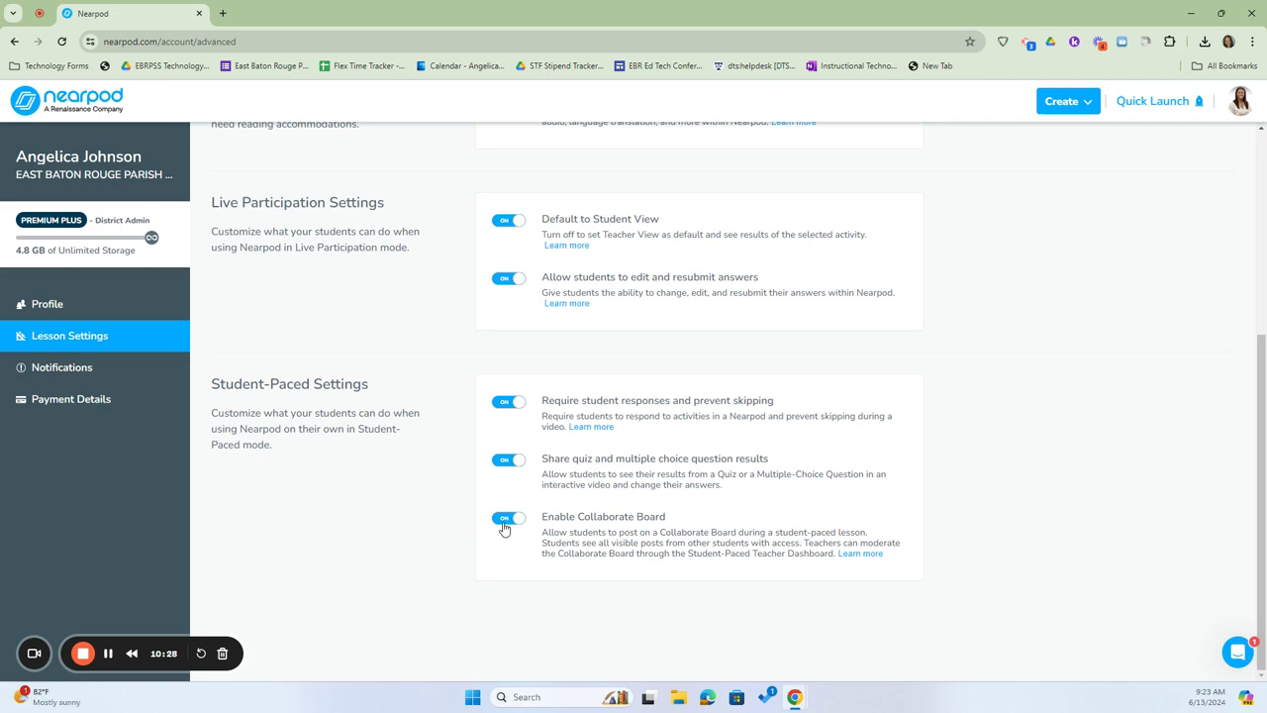
- View the account's notification settings and return to the My Lessons page
{"action": "left_click", "coordinate": [59, 382]}
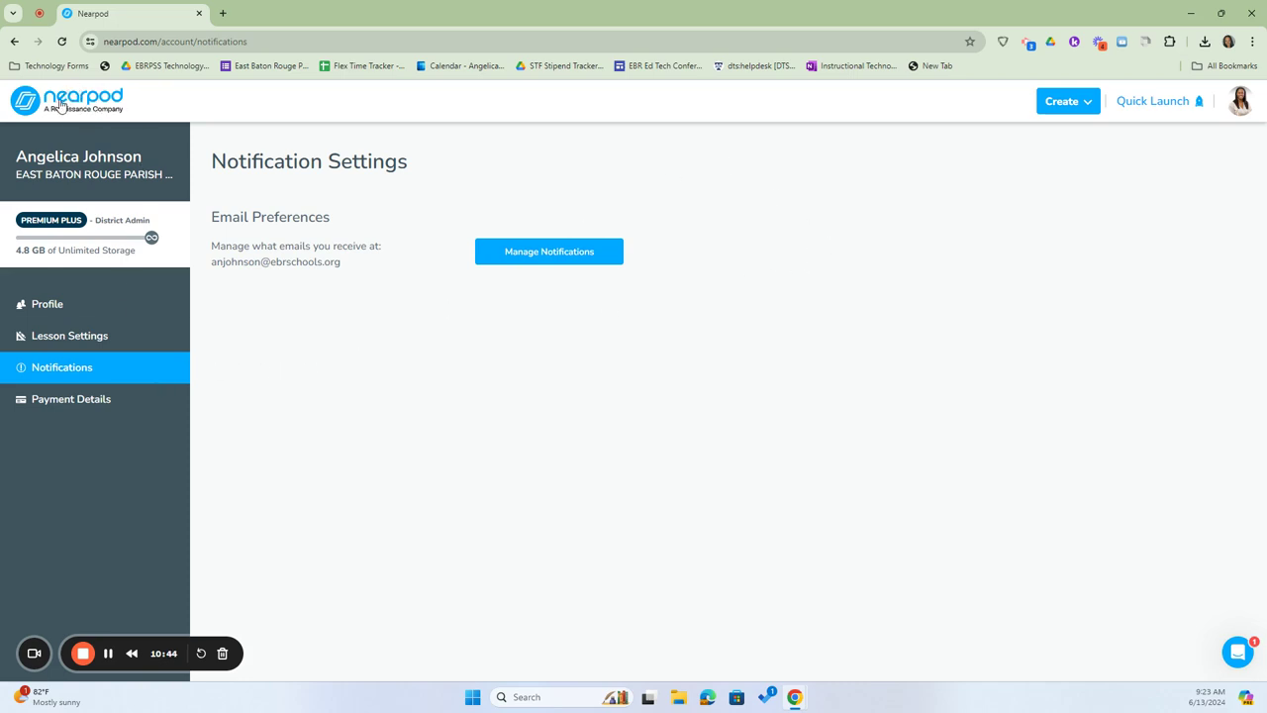
{"action": "left_click", "coordinate": [30, 103]}
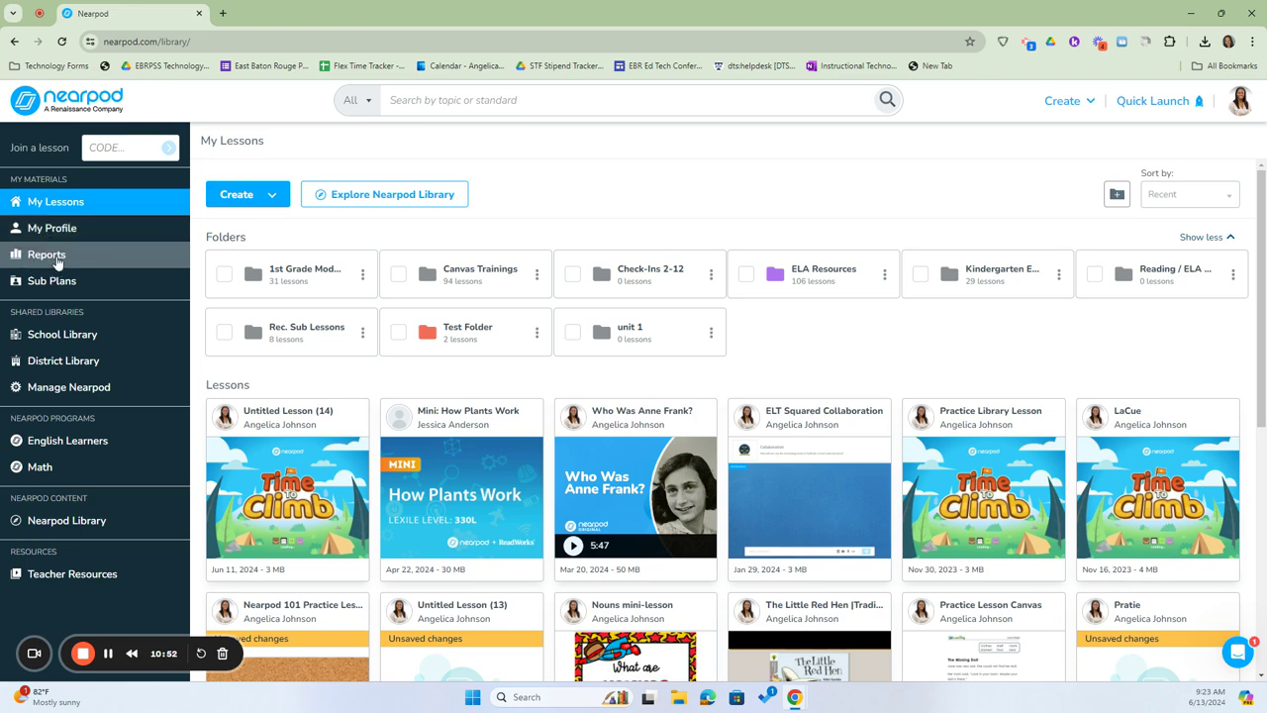
- Open the Aug 8, 2023 session report of the Nearpod 101 Practice Lesson GOHS from the post-session reports
{"action": "left_click", "coordinate": [46, 255]}
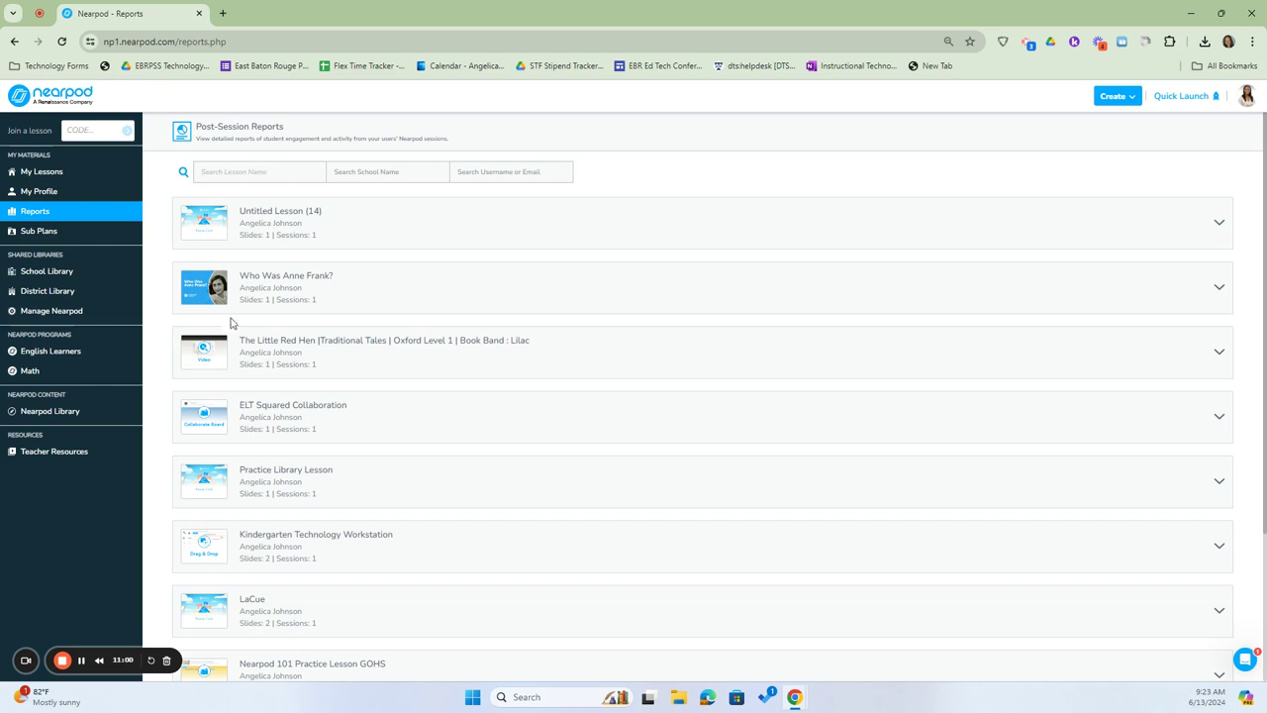
{"action": "scroll", "coordinate": [337, 388], "scroll_direction": "down", "scroll_amount": 2}
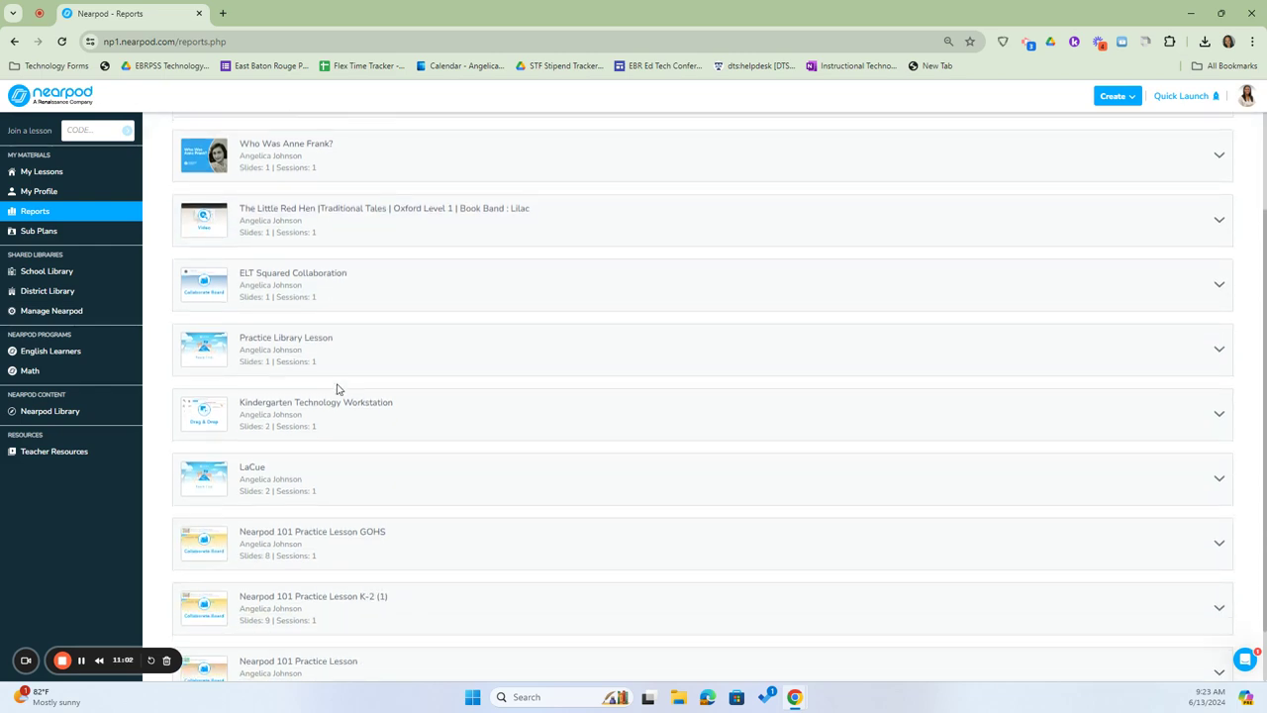
{"action": "scroll", "coordinate": [337, 388], "scroll_direction": "down", "scroll_amount": 1}
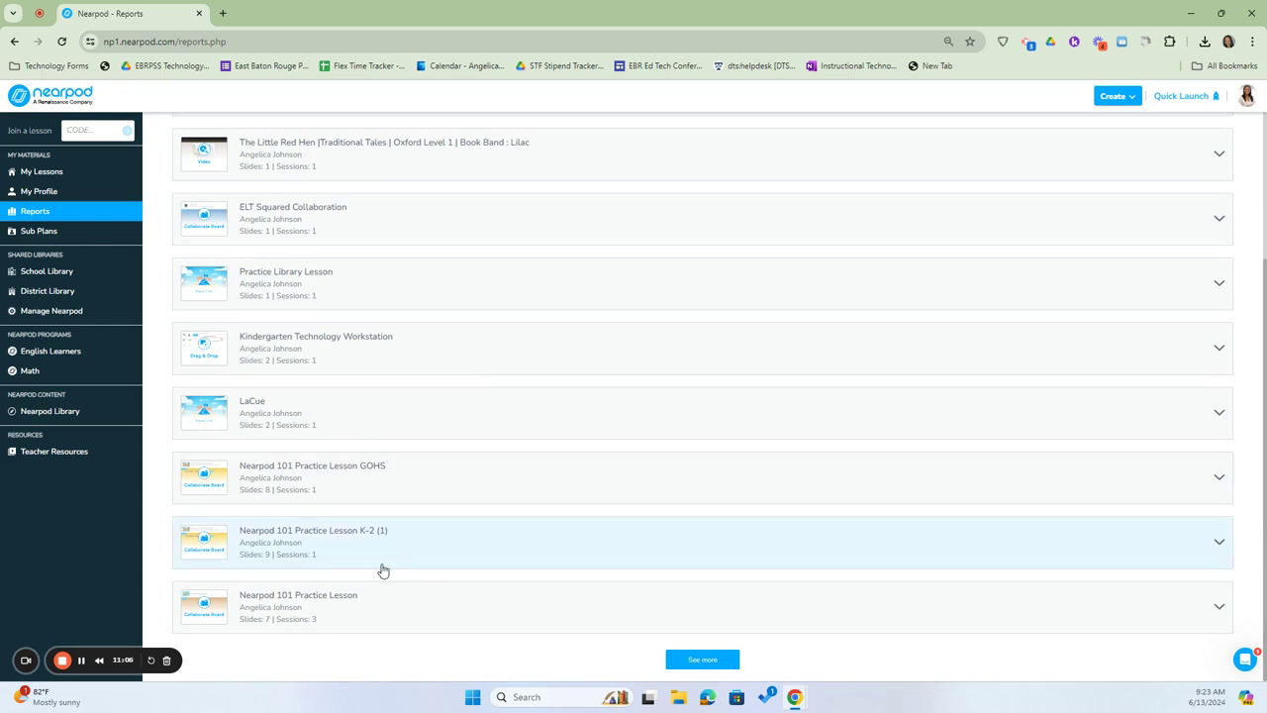
{"action": "left_click", "coordinate": [359, 475]}
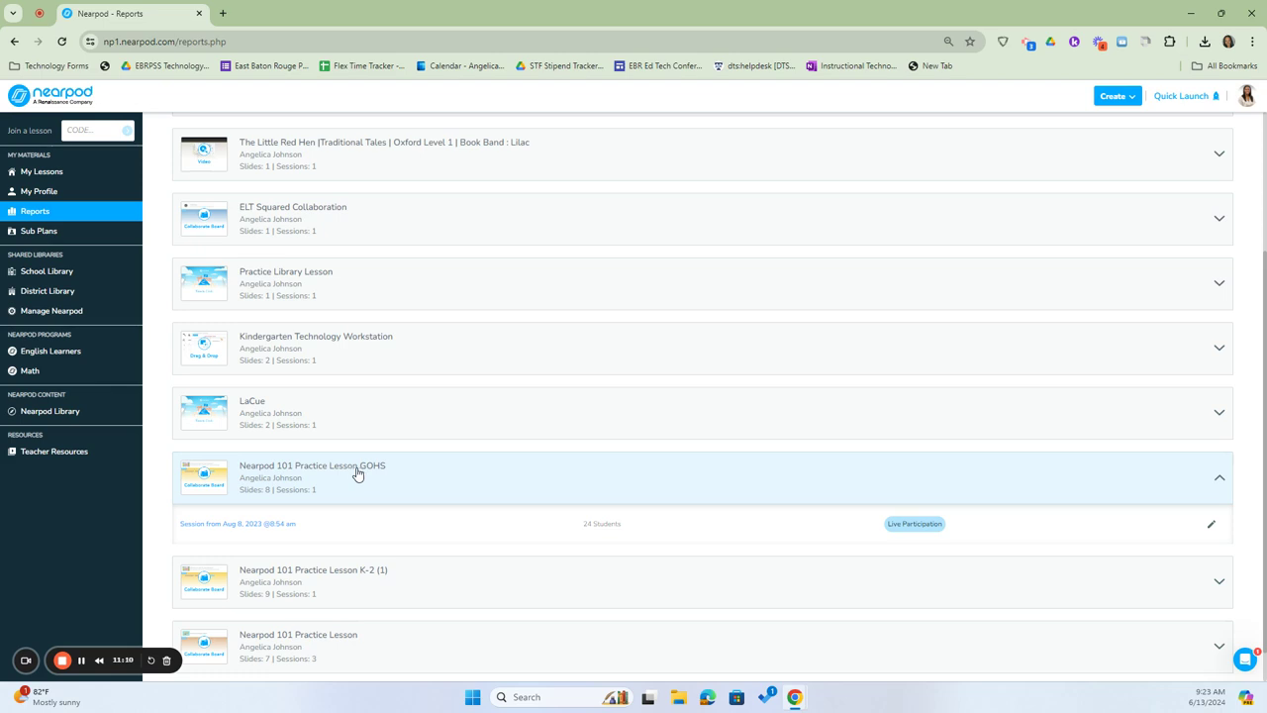
{"action": "left_click", "coordinate": [245, 530]}
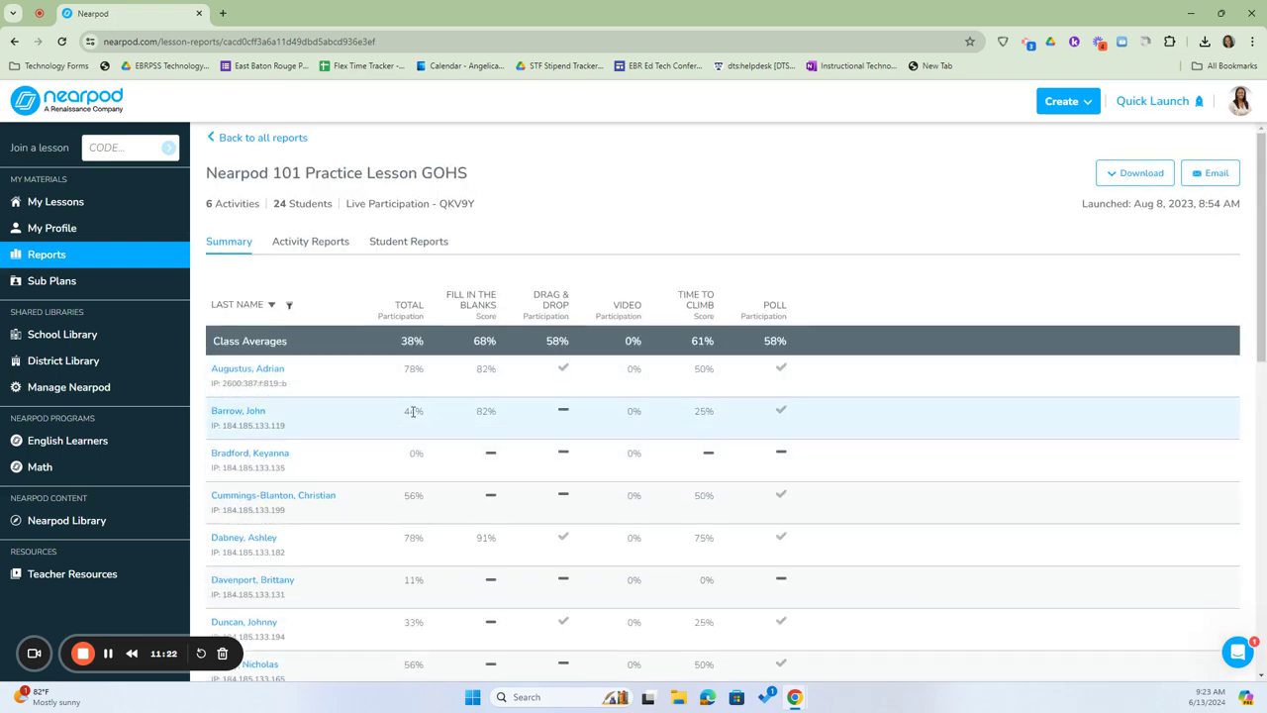
- View the lesson report's download options and the form for emailing the entire lesson report PDF, leaving it unsent
{"action": "scroll", "coordinate": [481, 373], "scroll_direction": "down", "scroll_amount": 1}
{"action": "scroll", "coordinate": [469, 374], "scroll_direction": "up", "scroll_amount": 1}
{"action": "left_click", "coordinate": [1118, 179]}
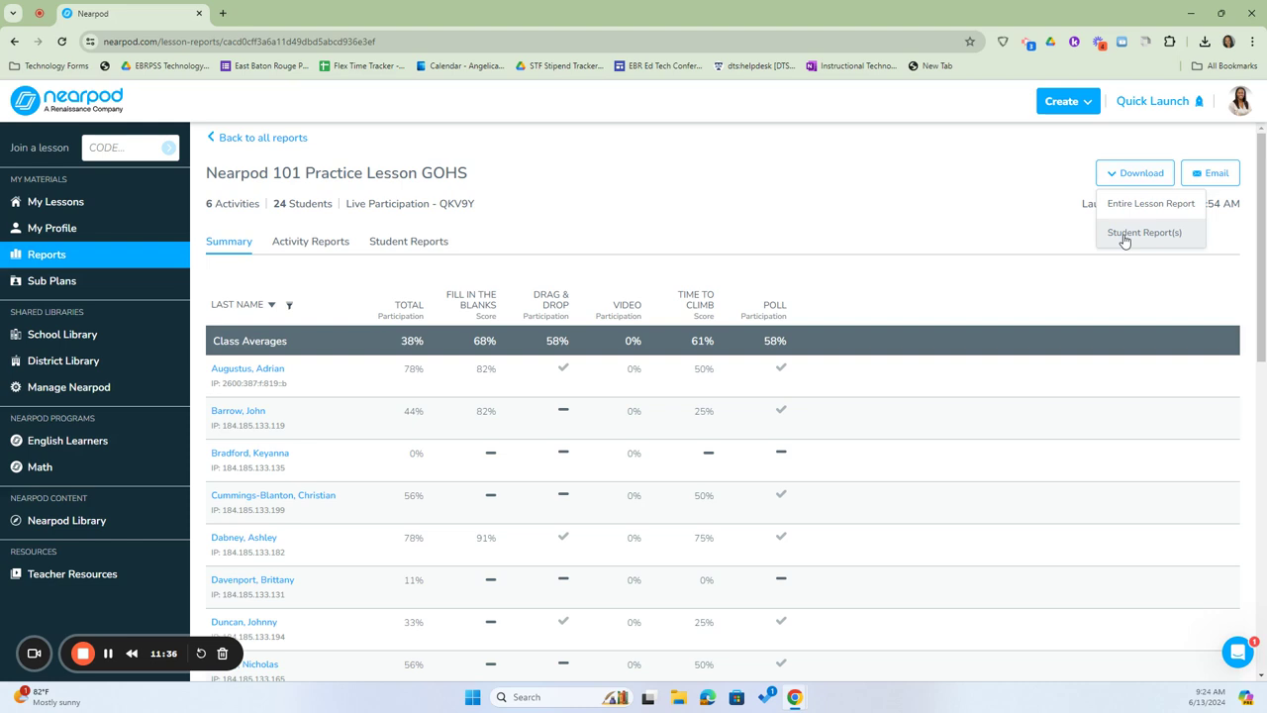
{"action": "left_click", "coordinate": [1204, 176]}
{"action": "left_click", "coordinate": [597, 388]}
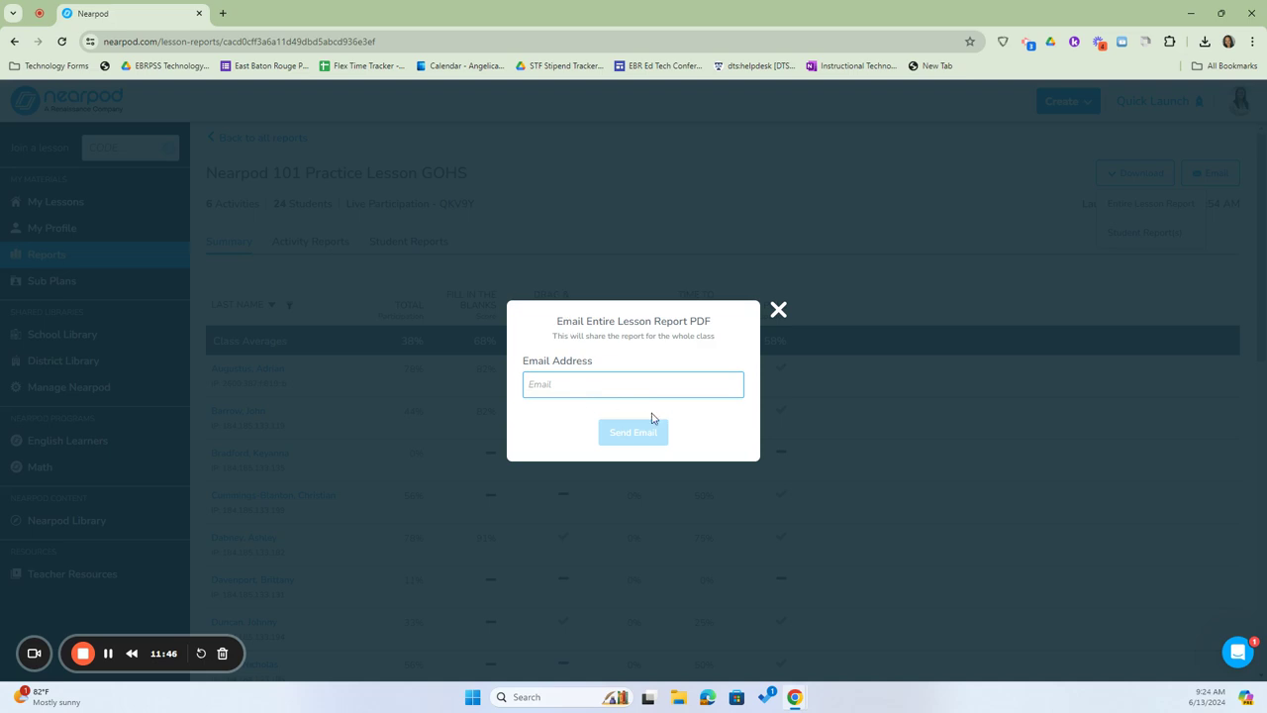
{"action": "left_click", "coordinate": [778, 310]}
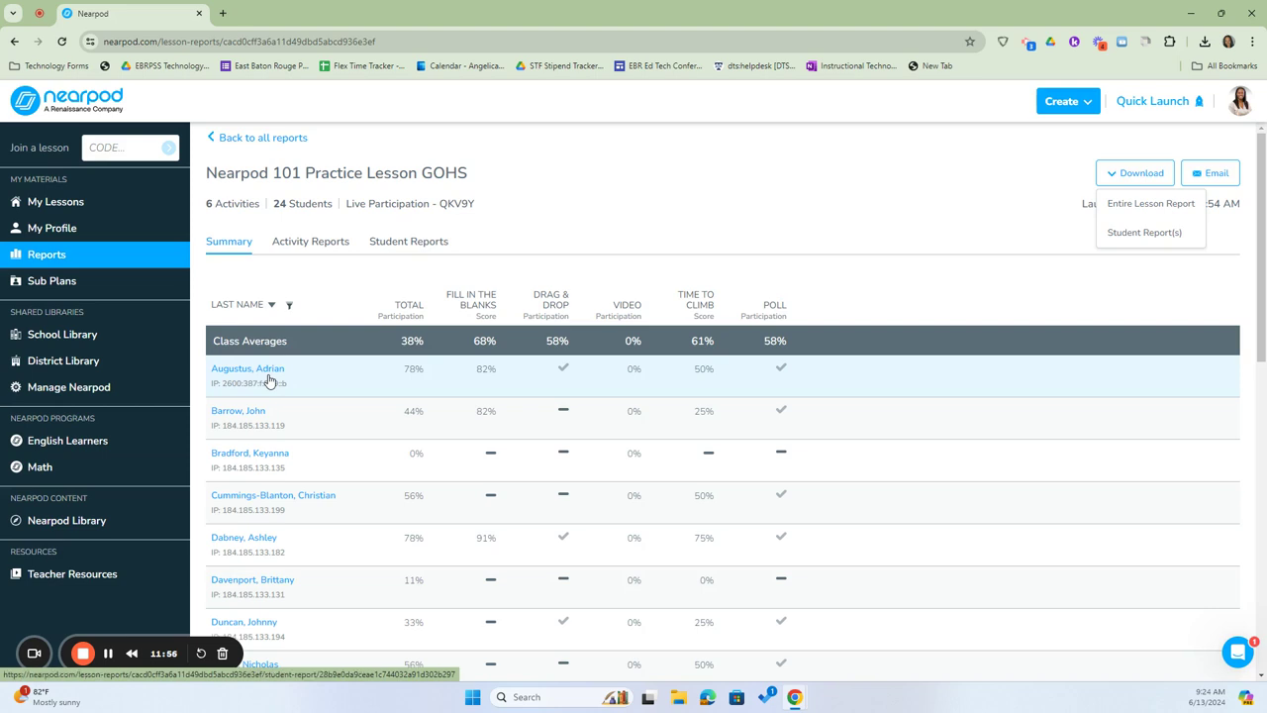
- Sort the report's student summary by last name in reverse alphabetical order and look through the rows
{"action": "scroll", "coordinate": [267, 380], "scroll_direction": "down", "scroll_amount": 1}
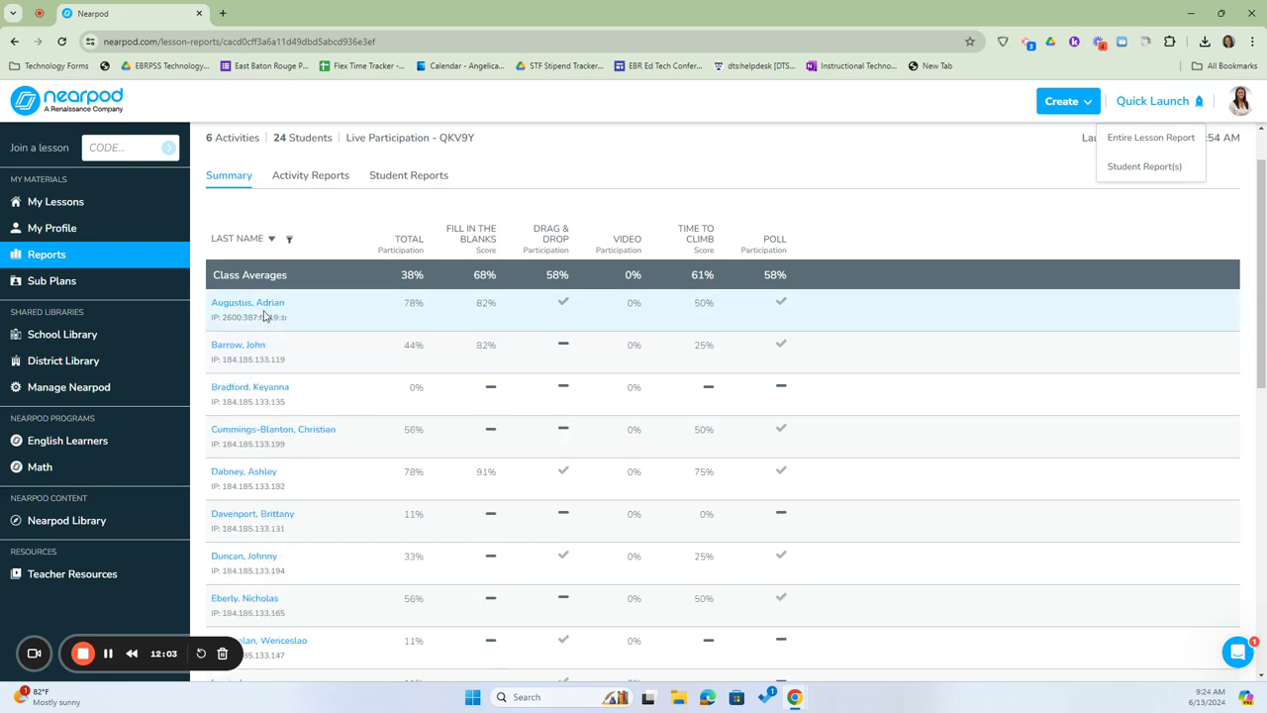
{"action": "left_click", "coordinate": [289, 239]}
{"action": "left_click", "coordinate": [340, 238]}
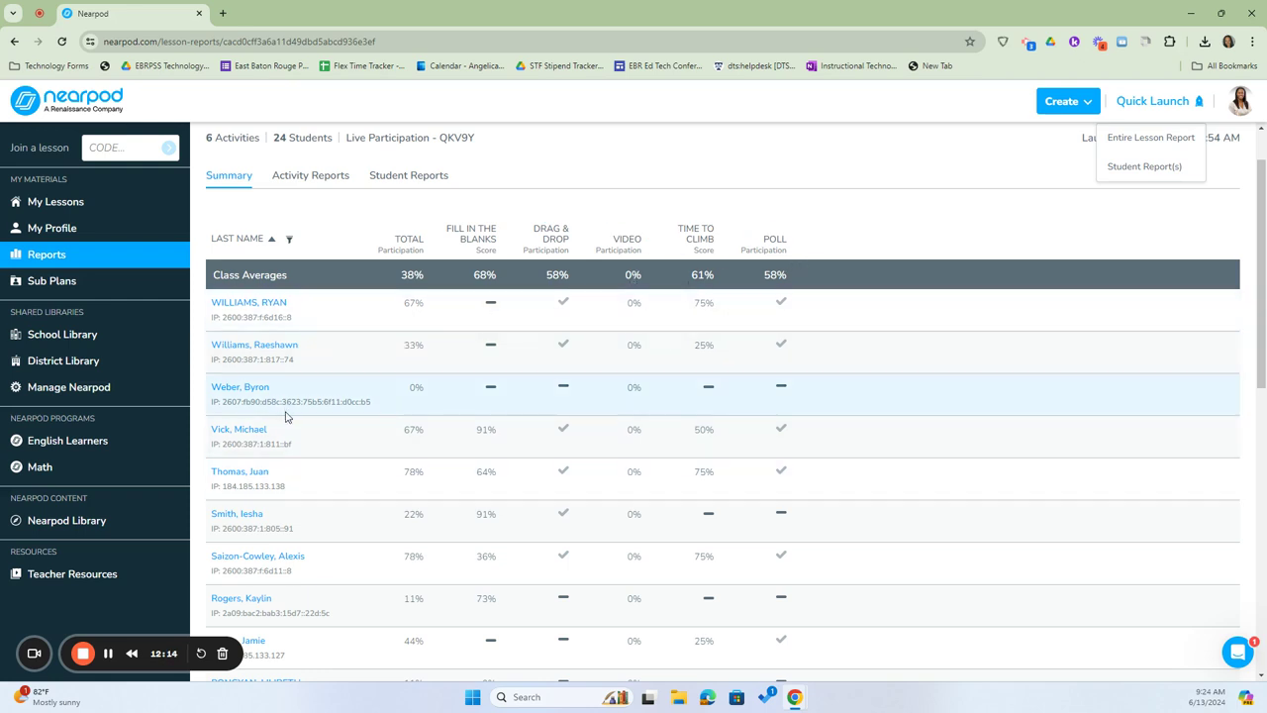
{"action": "scroll", "coordinate": [285, 417], "scroll_direction": "down", "scroll_amount": 3}
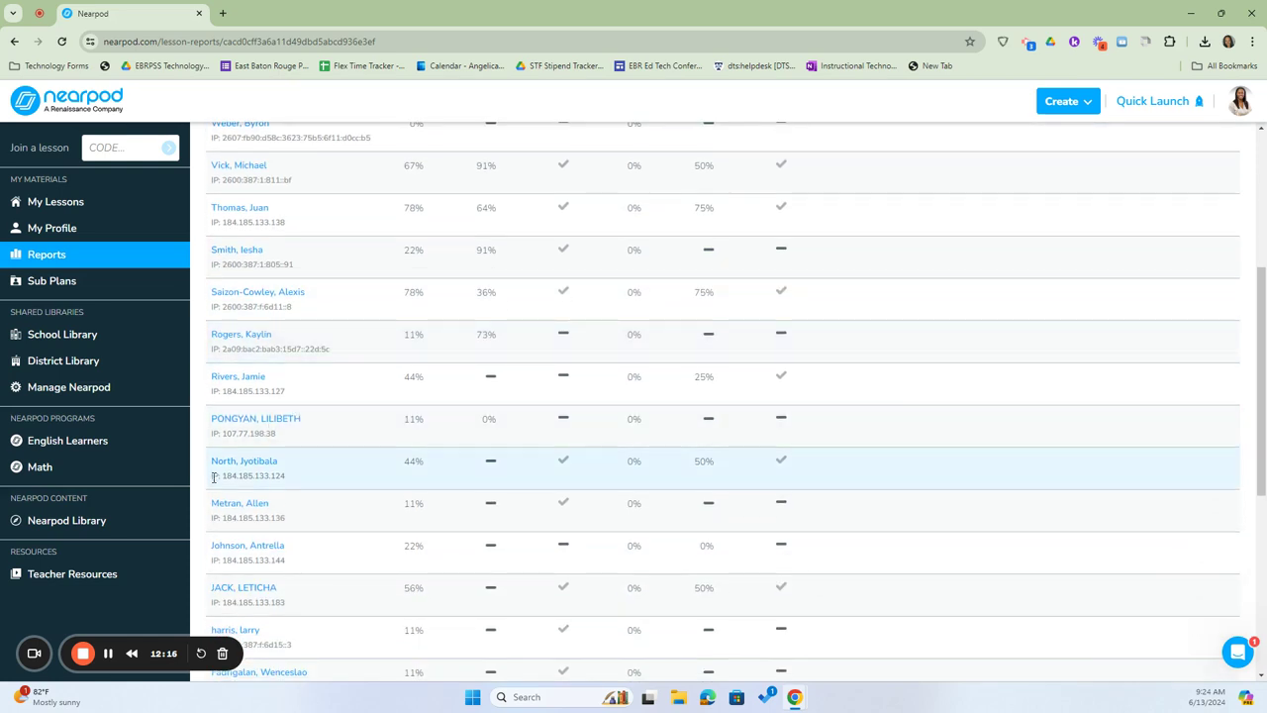
{"action": "scroll", "coordinate": [311, 560], "scroll_direction": "down", "scroll_amount": 3}
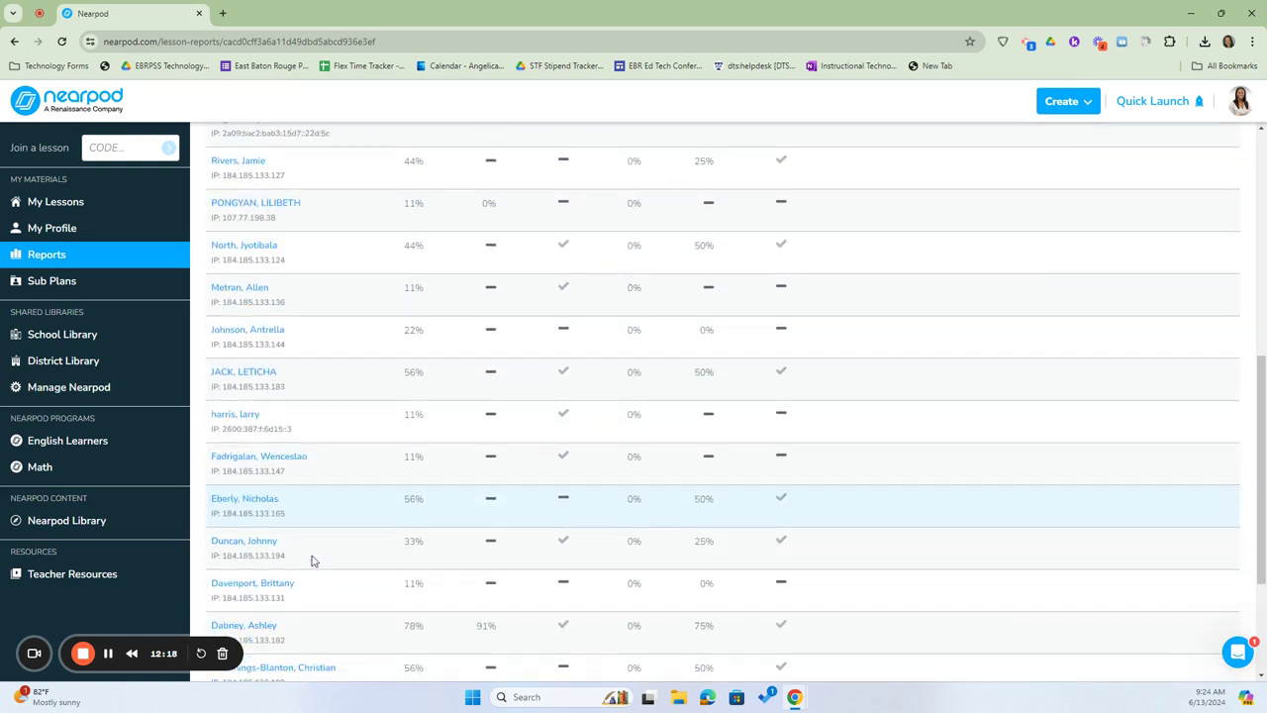
- Finish looking through the student summary and open the individual report of the student in the fifth row
{"action": "scroll", "coordinate": [311, 560], "scroll_direction": "down", "scroll_amount": 2}
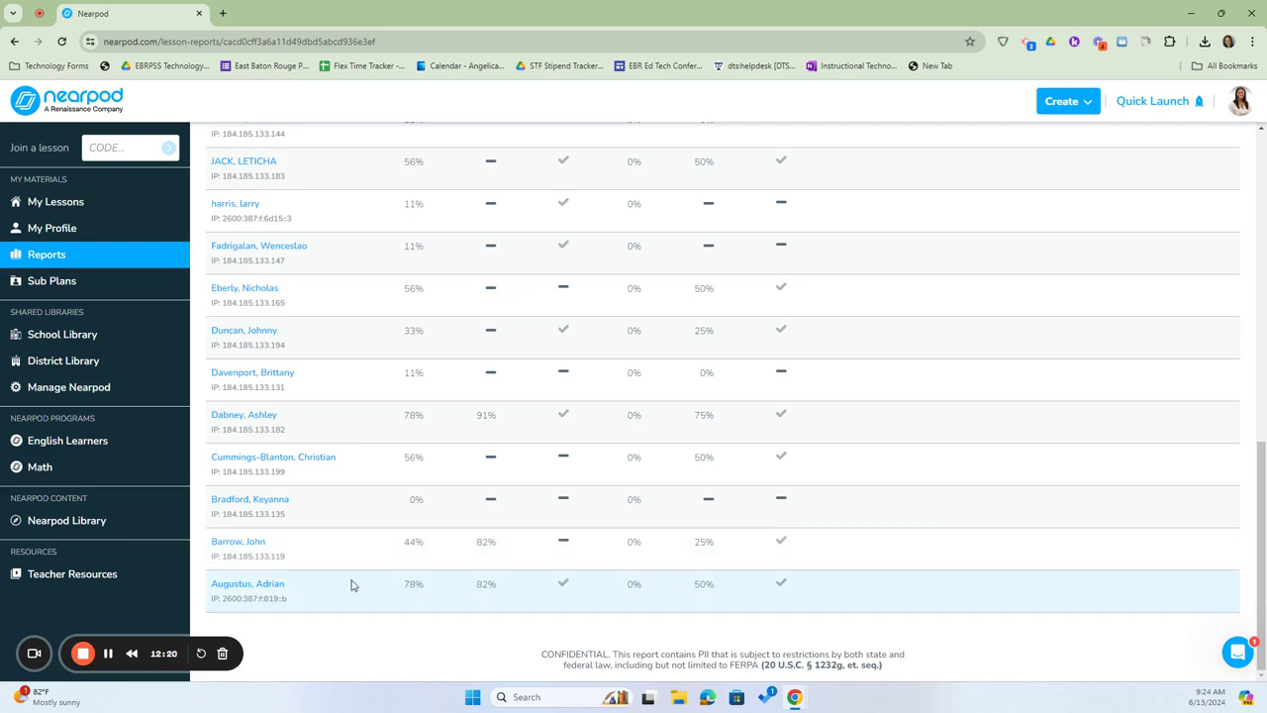
{"action": "scroll", "coordinate": [353, 585], "scroll_direction": "up", "scroll_amount": 3}
{"action": "scroll", "coordinate": [338, 582], "scroll_direction": "up", "scroll_amount": 5}
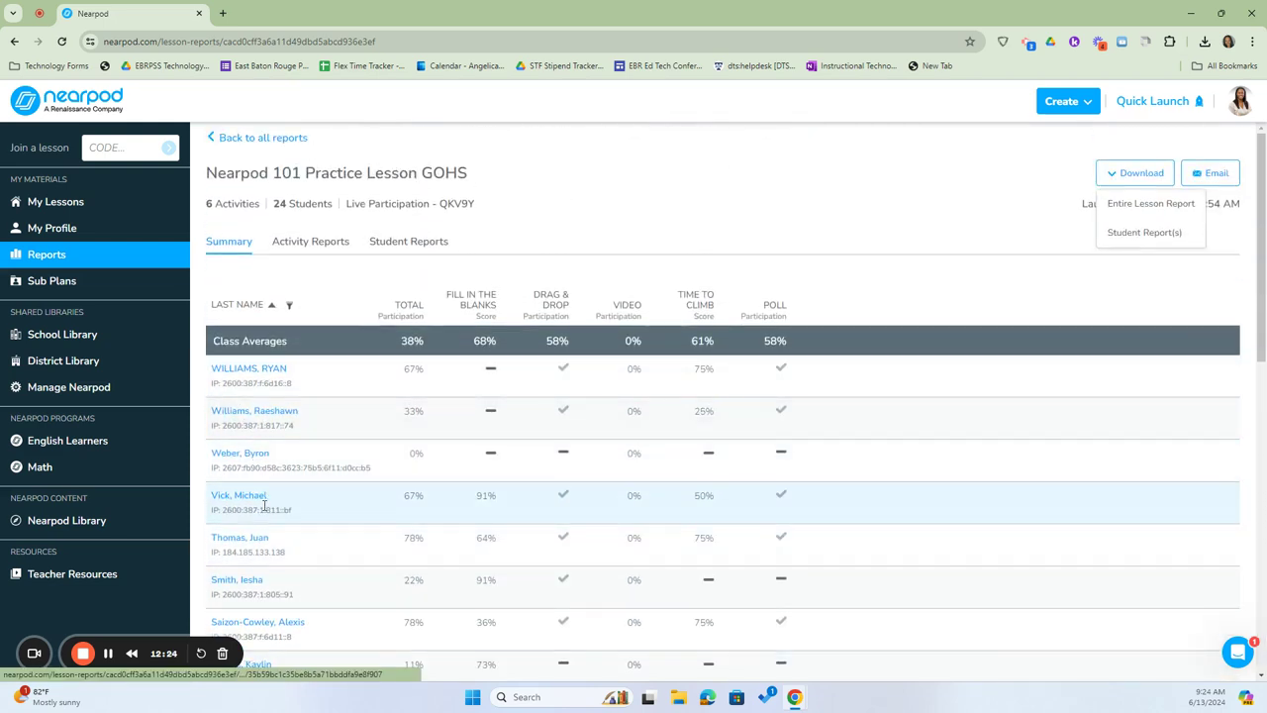
{"action": "left_click", "coordinate": [249, 538]}
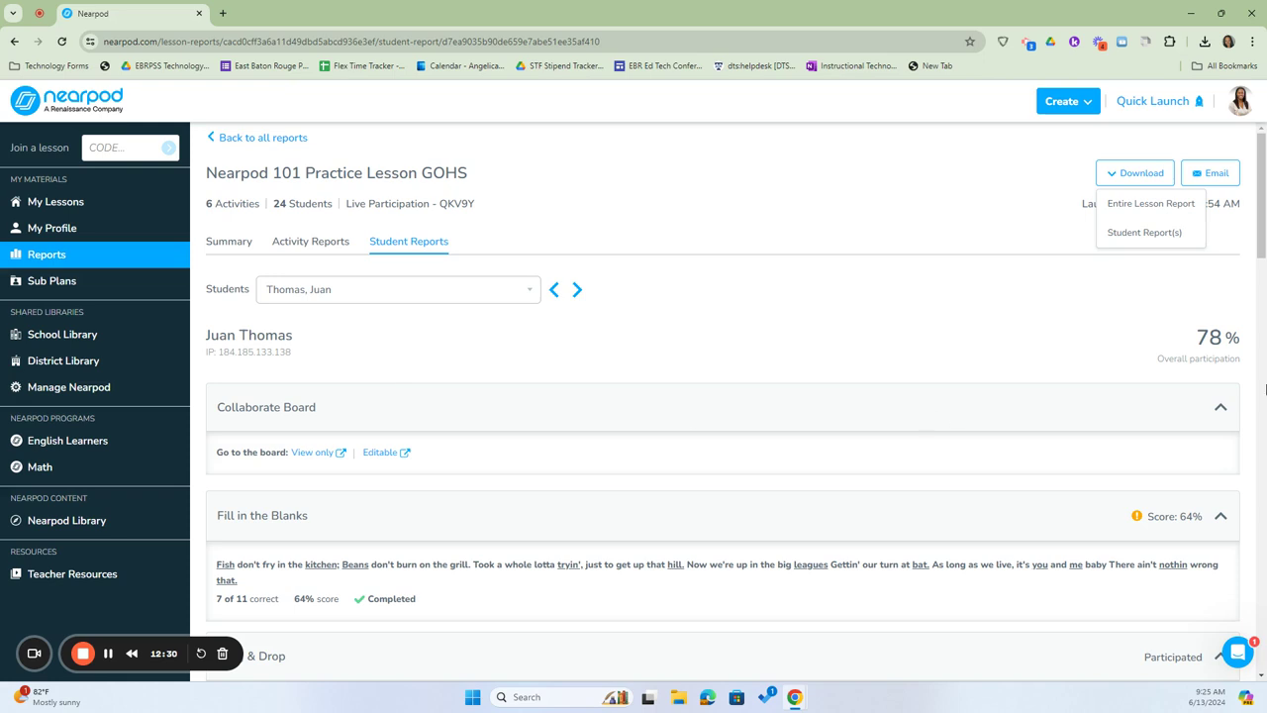
- View the Collaborate Board from the student's report in view-only mode, and close it again
{"action": "scroll", "coordinate": [599, 450], "scroll_direction": "down", "scroll_amount": 1}
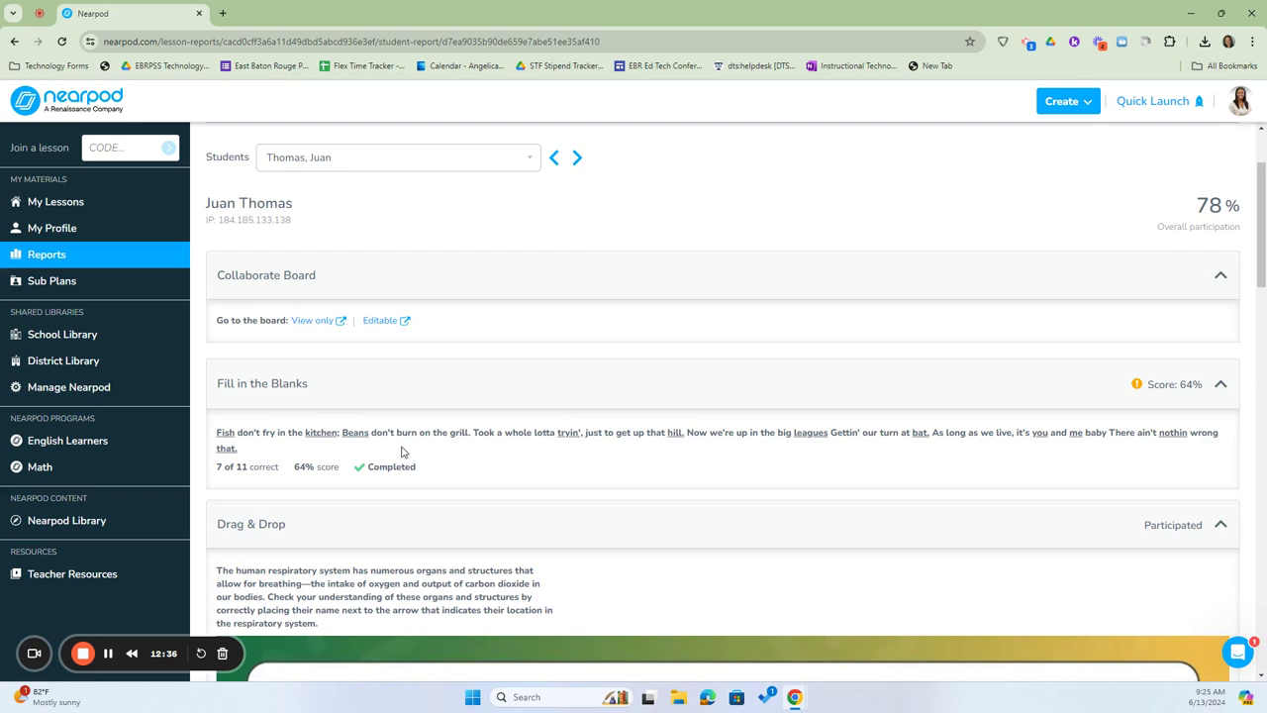
{"action": "left_click", "coordinate": [324, 321]}
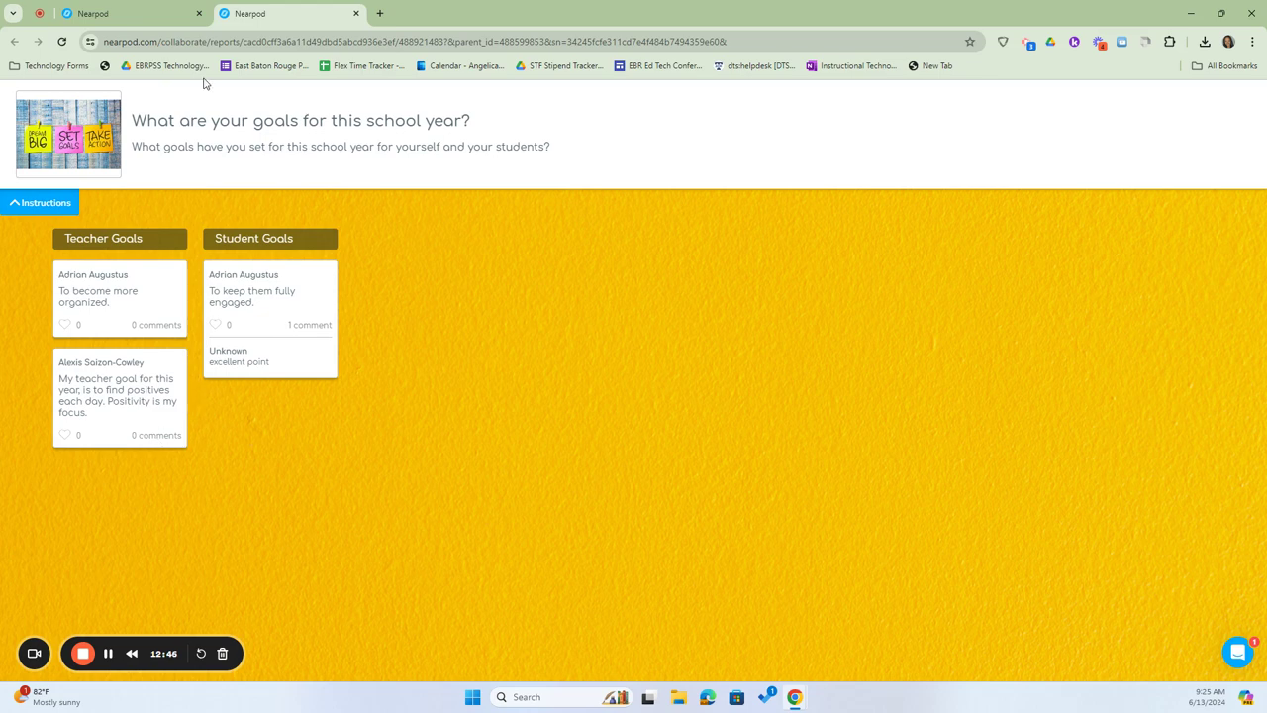
{"action": "left_click", "coordinate": [356, 14]}
- Review the student's Fill in the Blanks, Drag & Drop, Video and Time to Climb responses in the report
{"action": "scroll", "coordinate": [446, 415], "scroll_direction": "down", "scroll_amount": 3}
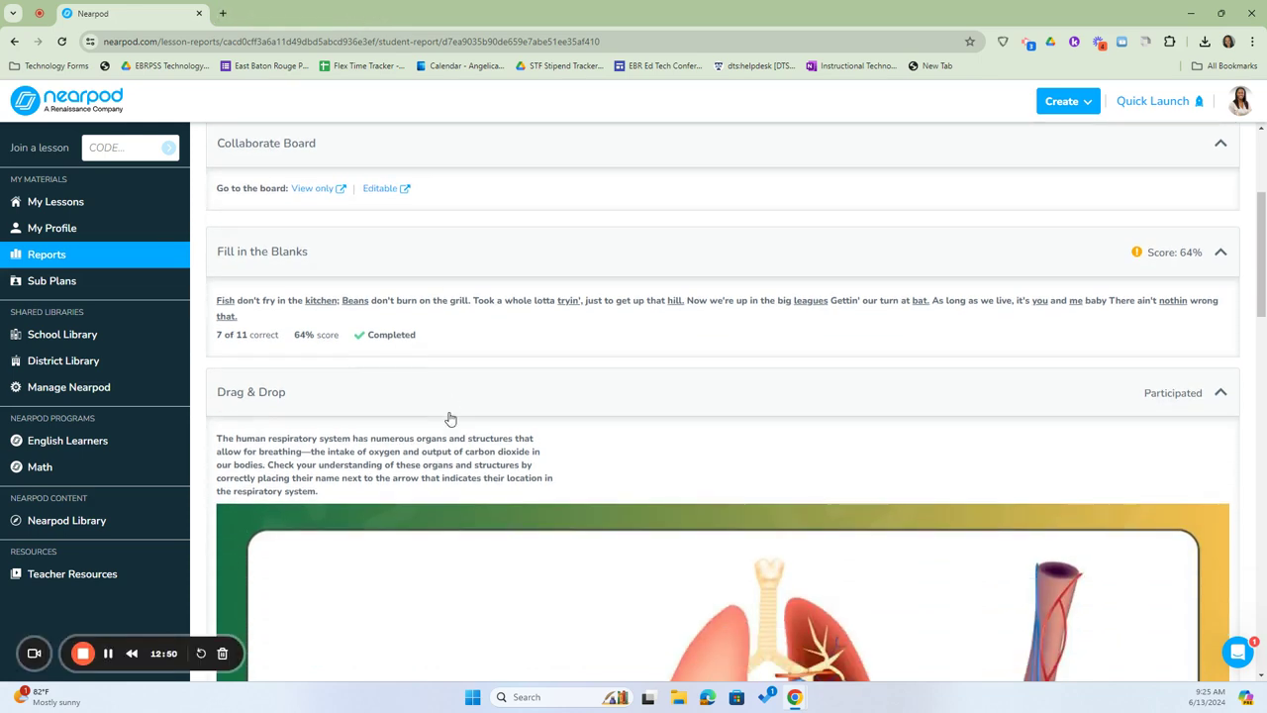
{"action": "scroll", "coordinate": [450, 420], "scroll_direction": "down", "scroll_amount": 10}
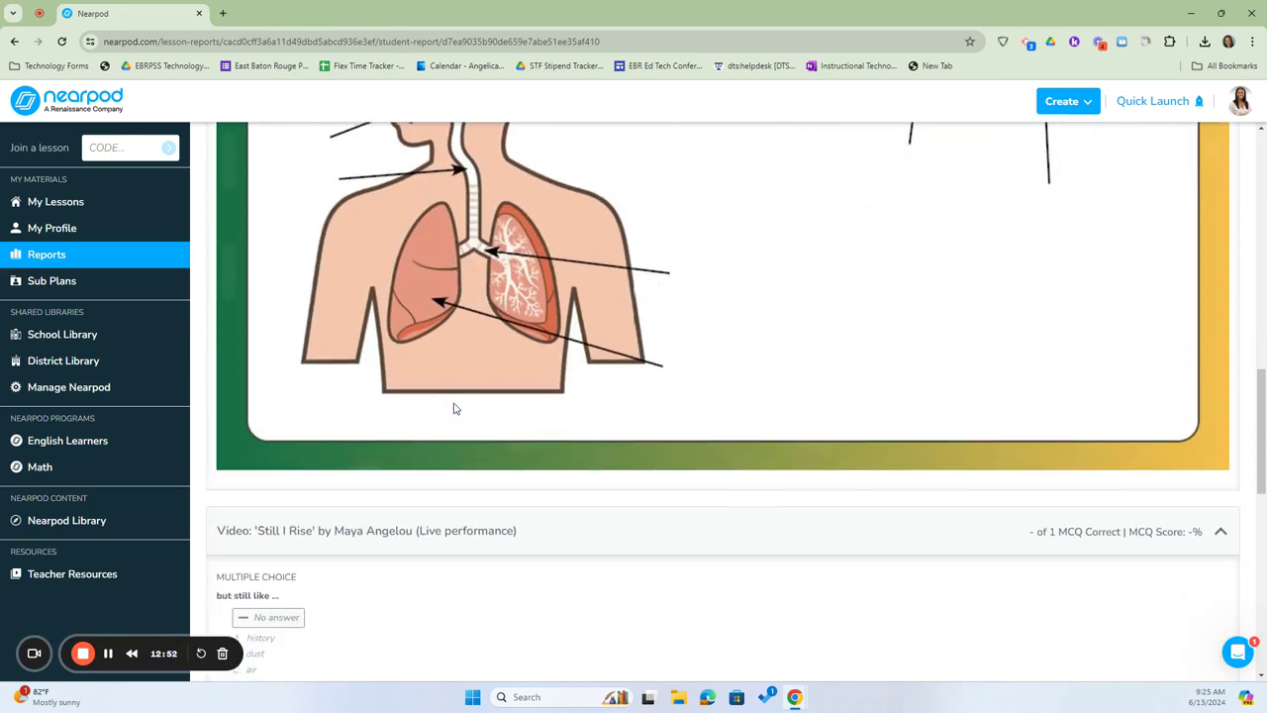
{"action": "scroll", "coordinate": [455, 408], "scroll_direction": "down", "scroll_amount": 3}
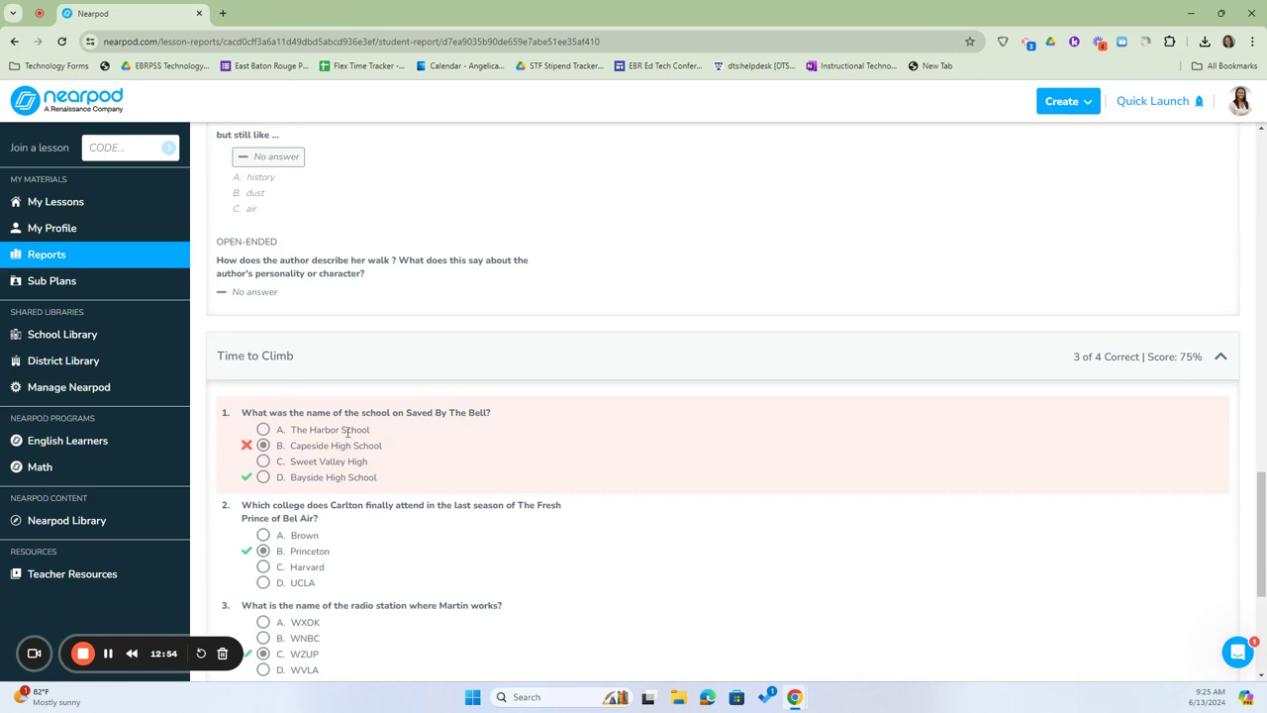
{"action": "scroll", "coordinate": [378, 418], "scroll_direction": "down", "scroll_amount": 1}
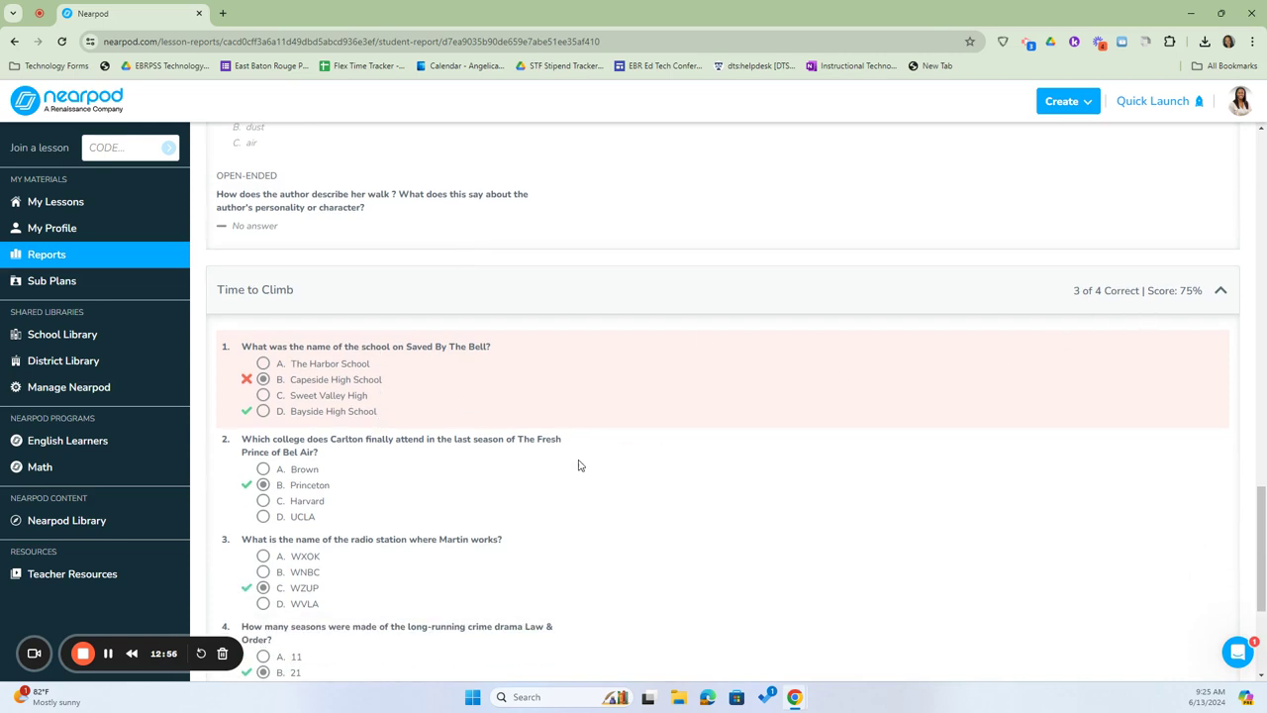
{"action": "scroll", "coordinate": [905, 444], "scroll_direction": "down", "scroll_amount": 3}
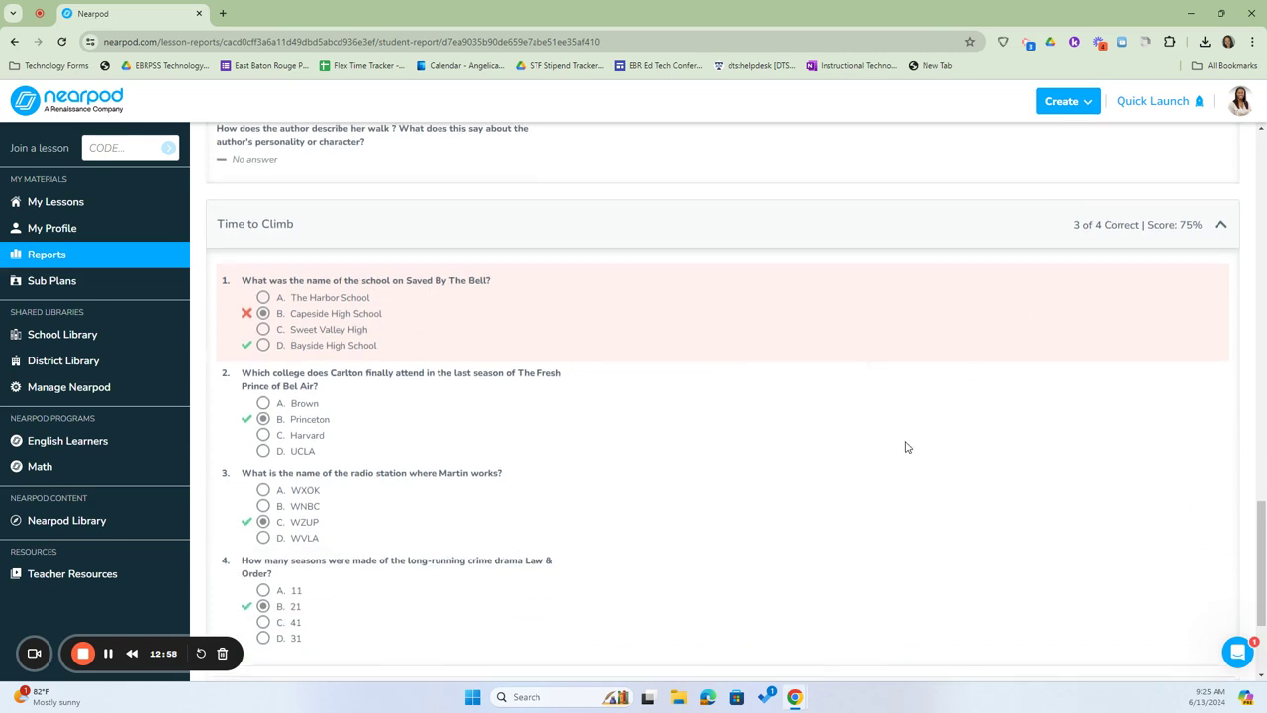
{"action": "scroll", "coordinate": [860, 489], "scroll_direction": "up", "scroll_amount": 20}
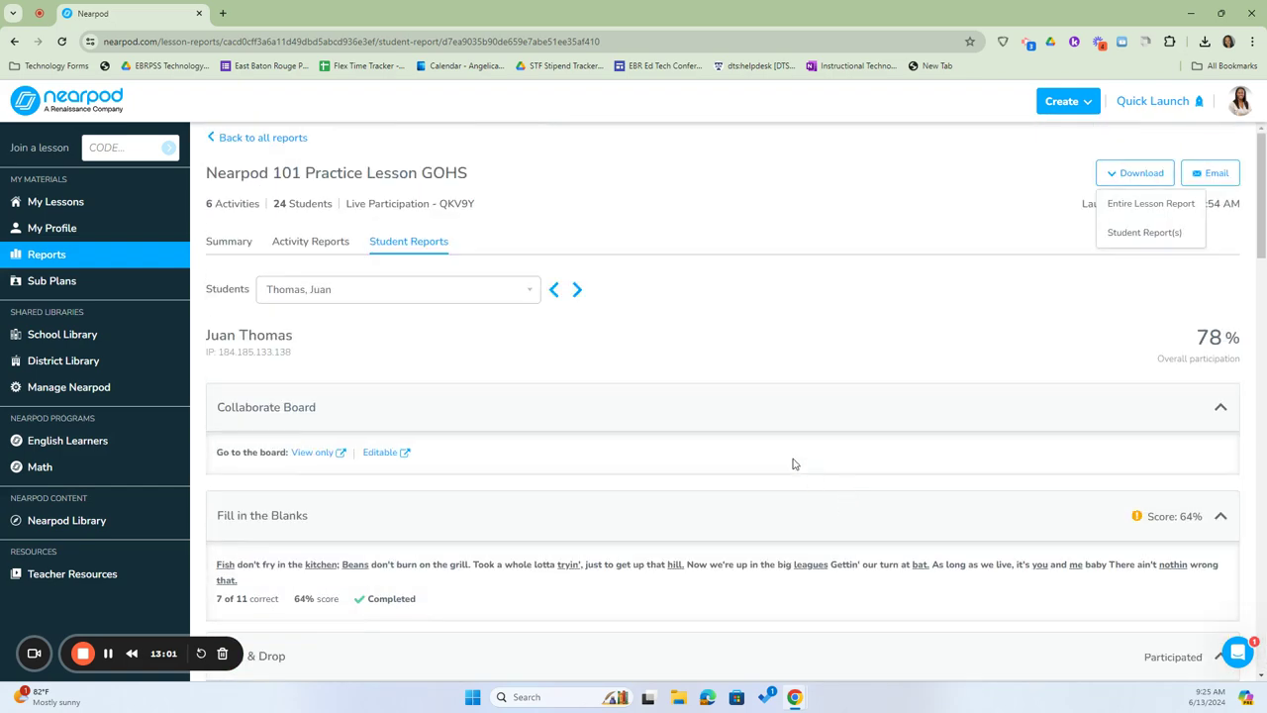
- Check which activities the activity reports offer, and return to the student's report to look through it
{"action": "left_click", "coordinate": [310, 243]}
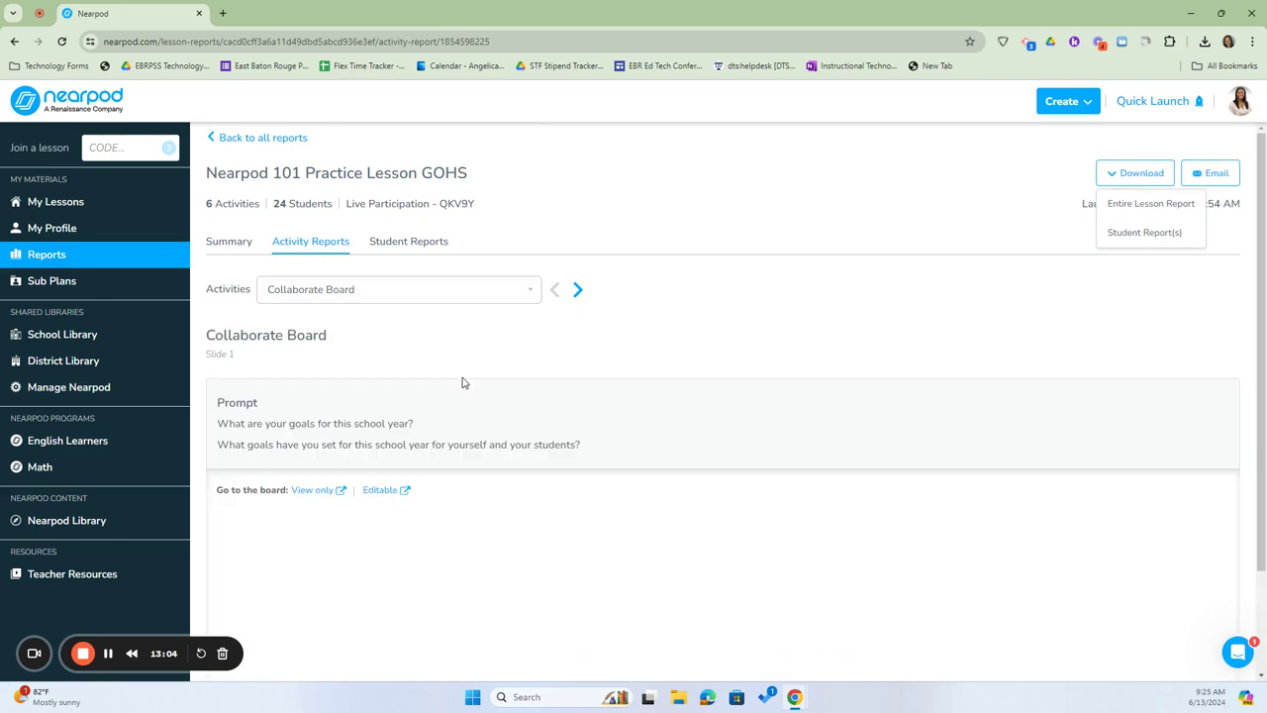
{"action": "left_click", "coordinate": [346, 292]}
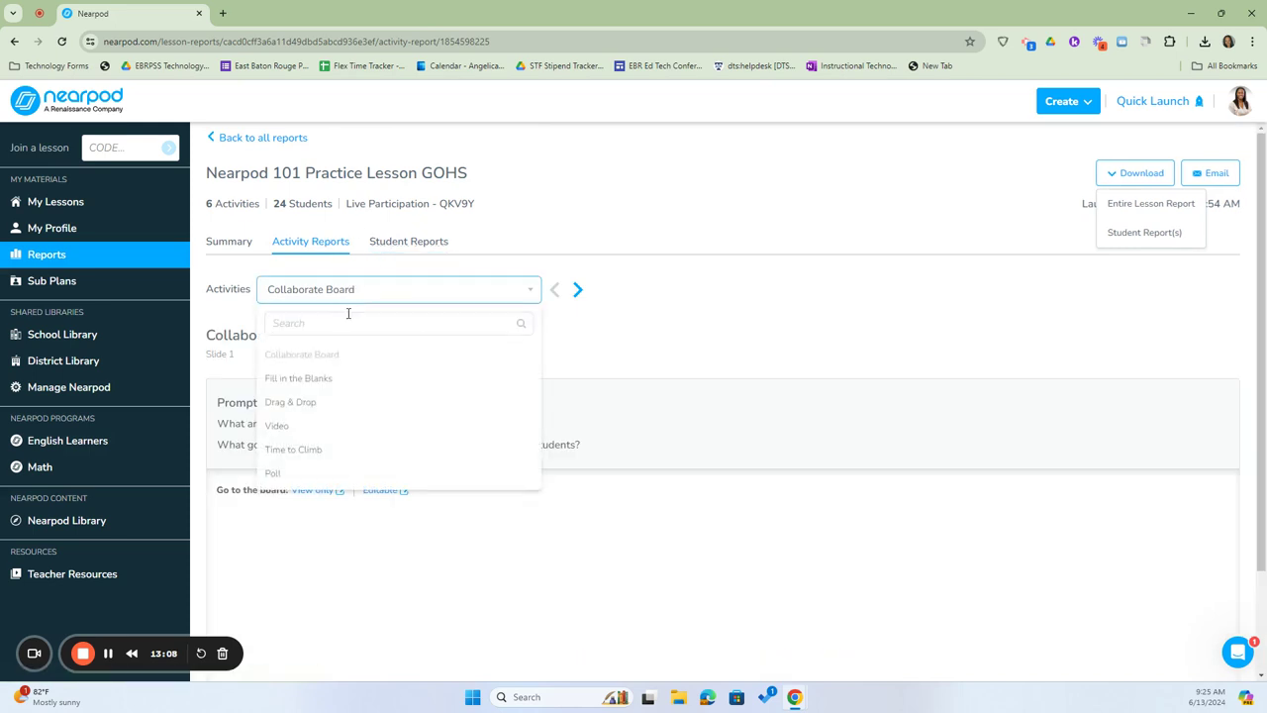
{"action": "left_click", "coordinate": [436, 243]}
{"action": "scroll", "coordinate": [603, 495], "scroll_direction": "down", "scroll_amount": 10}
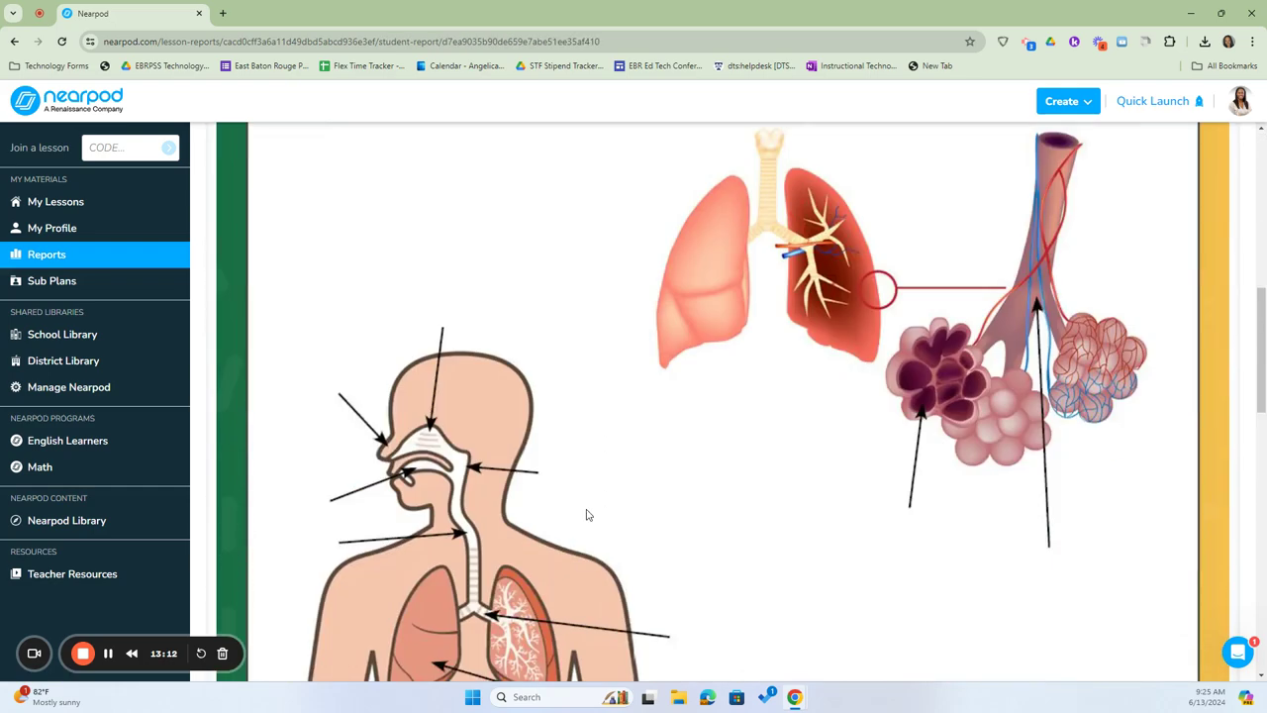
{"action": "scroll", "coordinate": [577, 543], "scroll_direction": "up", "scroll_amount": 10}
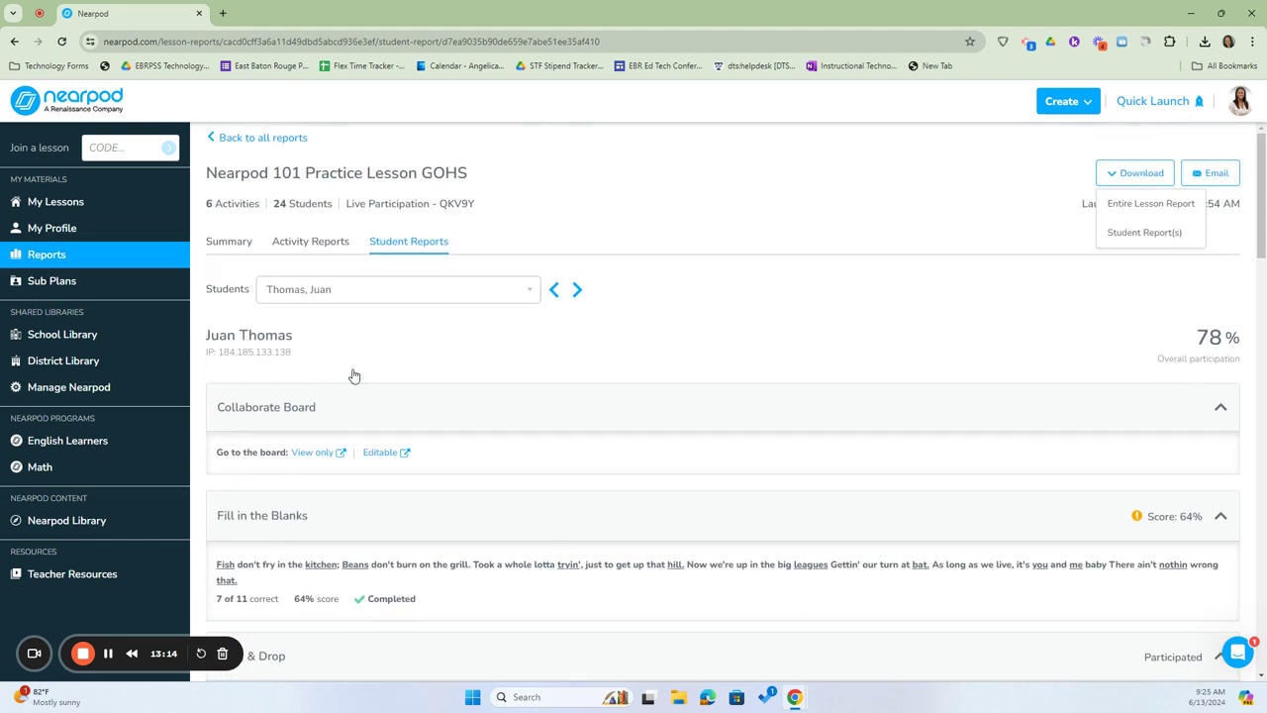
- Open the Time to Climb activity report and examine the students' correct answers, scores and points
{"action": "left_click", "coordinate": [328, 244]}
{"action": "left_click", "coordinate": [379, 289]}
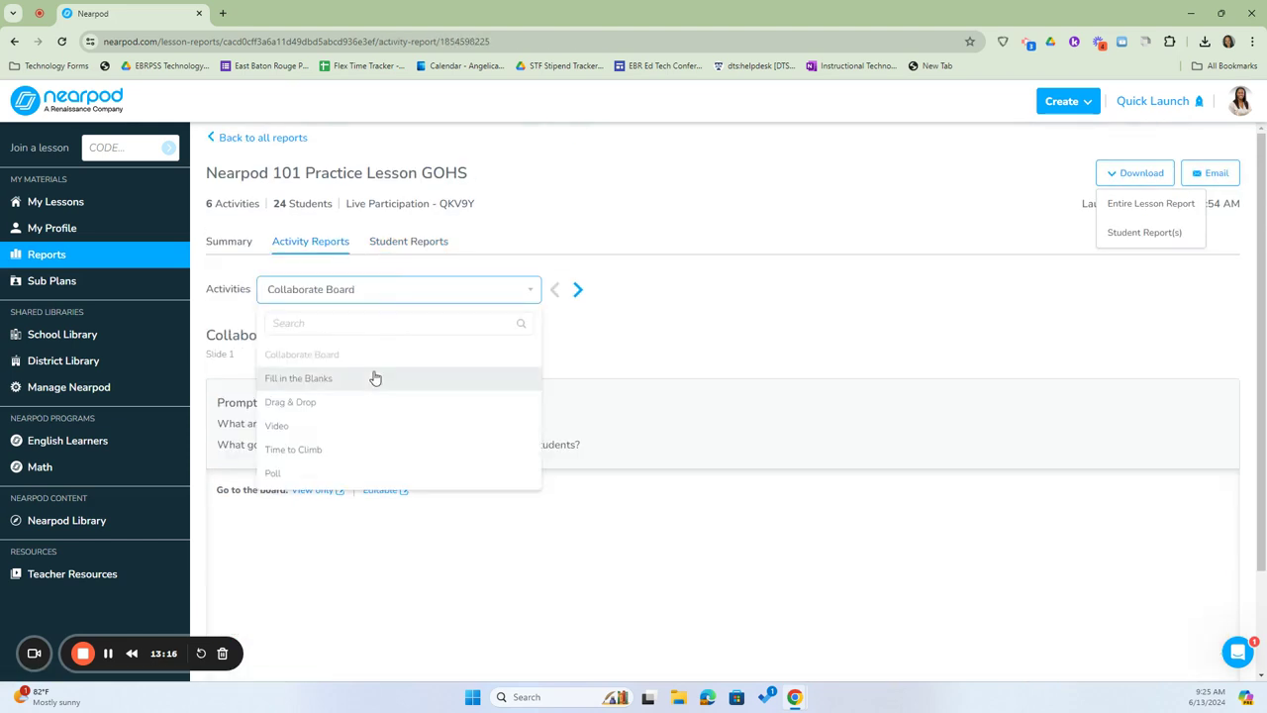
{"action": "left_click", "coordinate": [374, 450]}
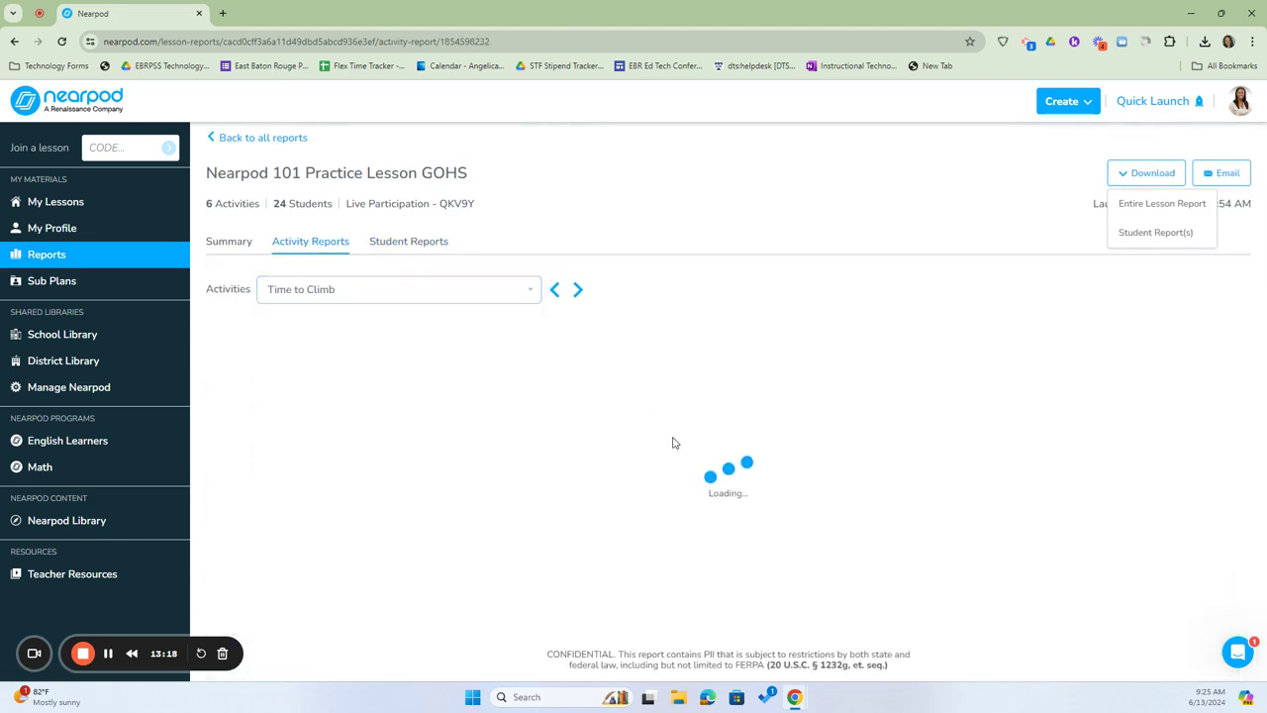
{"action": "scroll", "coordinate": [676, 451], "scroll_direction": "down", "scroll_amount": 3}
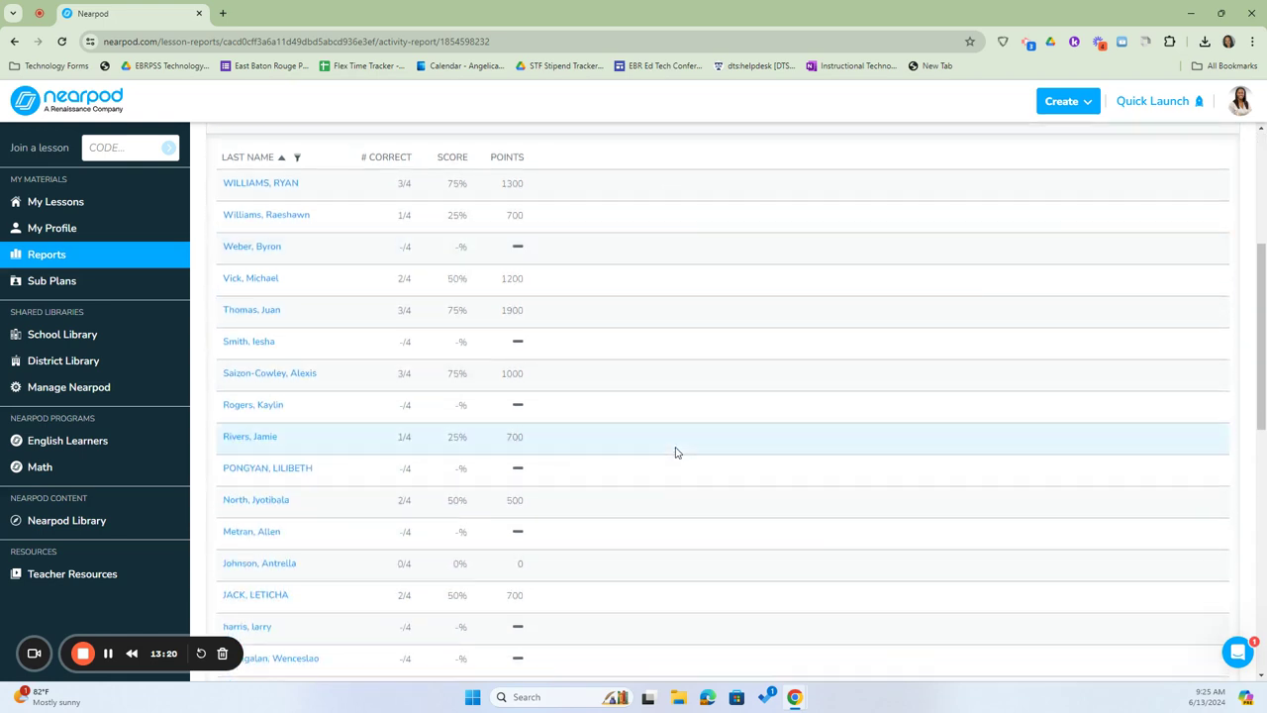
{"action": "scroll", "coordinate": [673, 447], "scroll_direction": "up", "scroll_amount": 3}
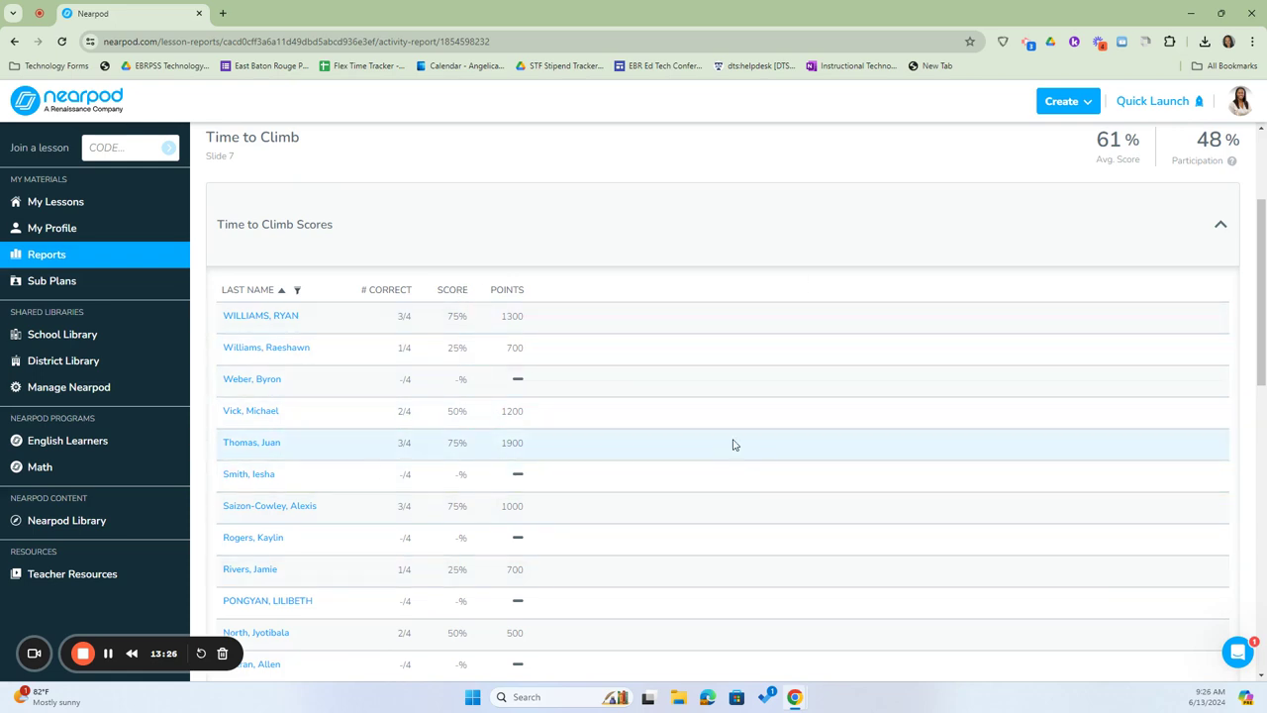
{"action": "scroll", "coordinate": [728, 451], "scroll_direction": "up", "scroll_amount": 2}
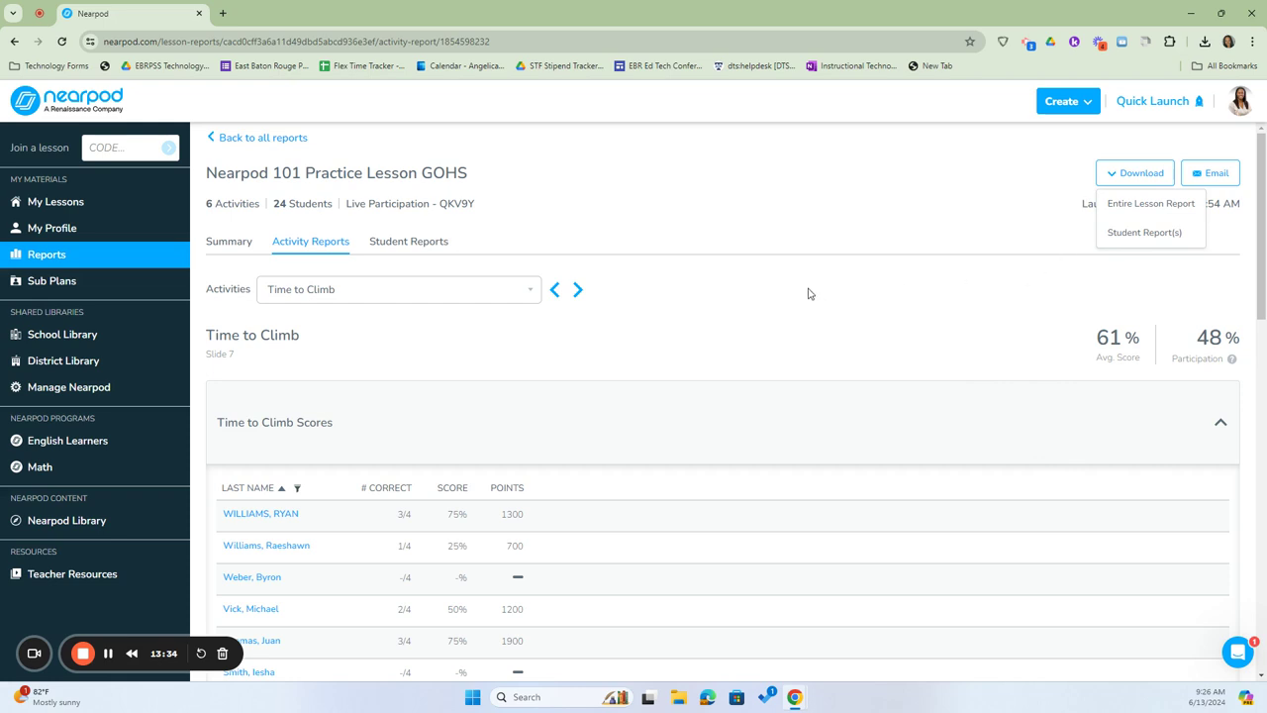
- Return to all post-session reports and expand the sessions of the Nearpod 101 Practice Lesson
{"action": "left_click", "coordinate": [228, 140]}
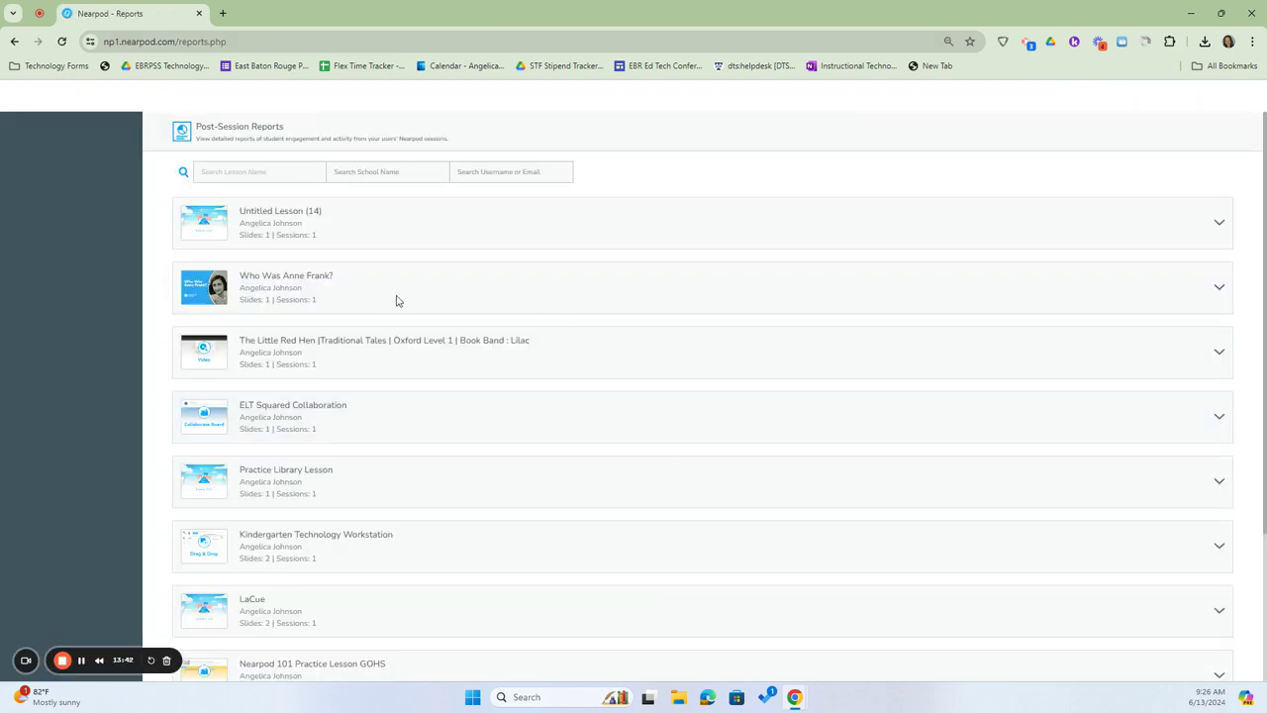
{"action": "scroll", "coordinate": [441, 238], "scroll_direction": "down", "scroll_amount": 3}
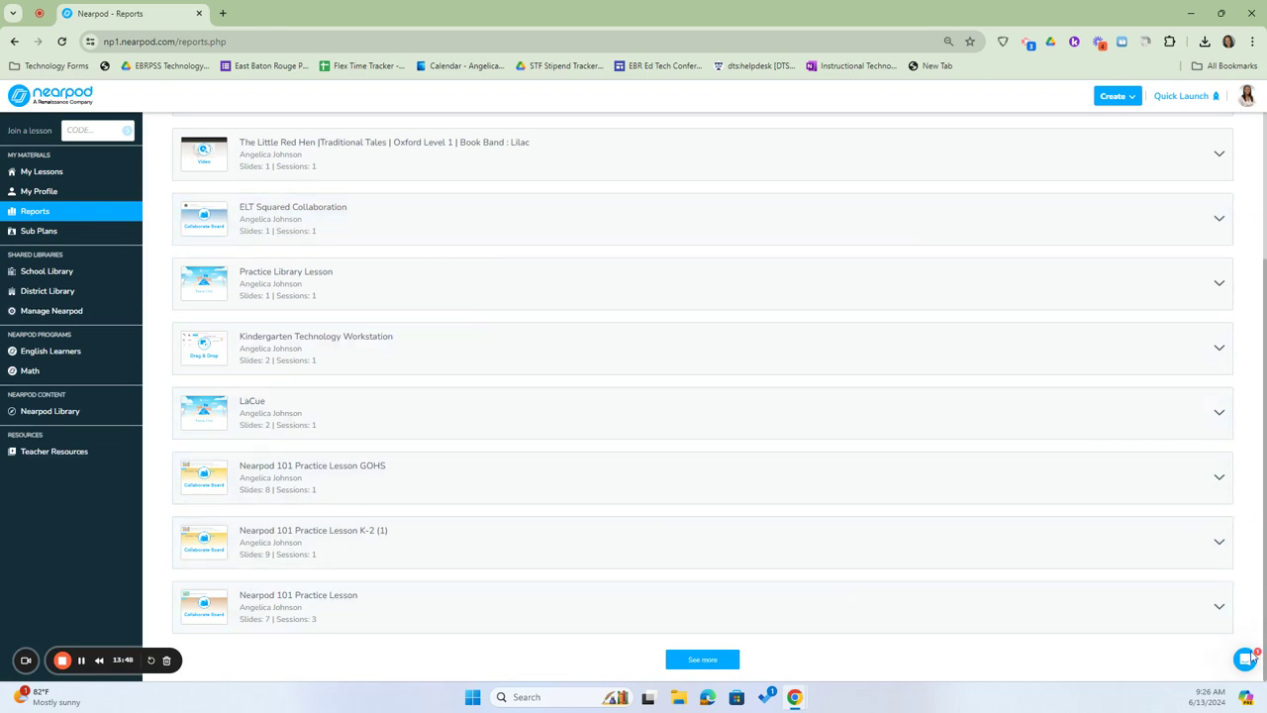
{"action": "left_click", "coordinate": [1219, 607]}
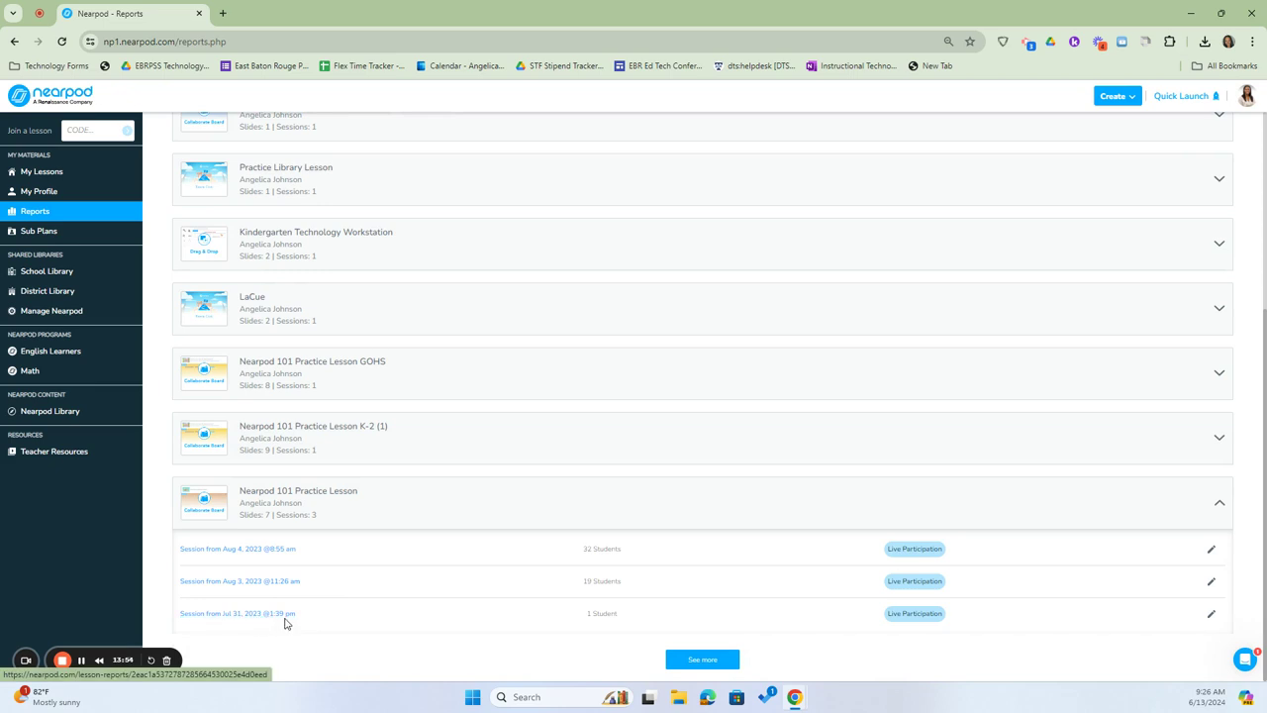
- Load more post-session reports, look through the extended list, and go to the school name search above it
{"action": "left_click", "coordinate": [703, 661]}
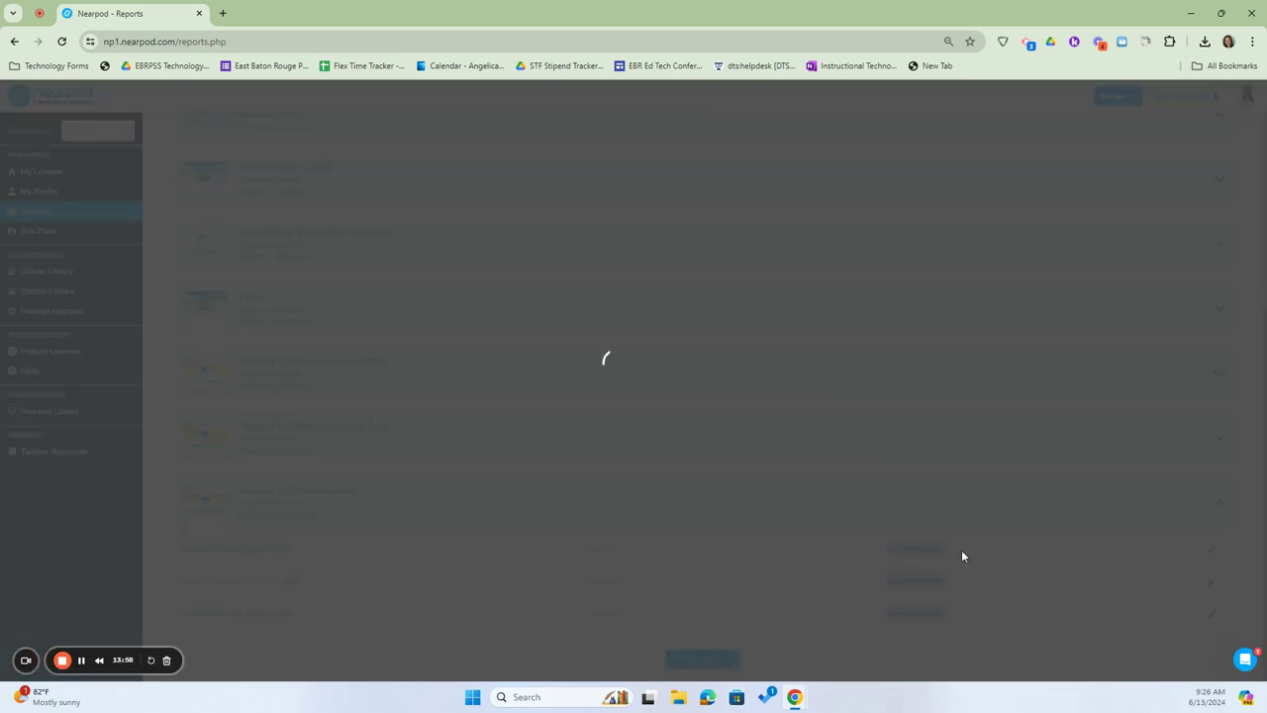
{"action": "scroll", "coordinate": [877, 594], "scroll_direction": "down", "scroll_amount": 8}
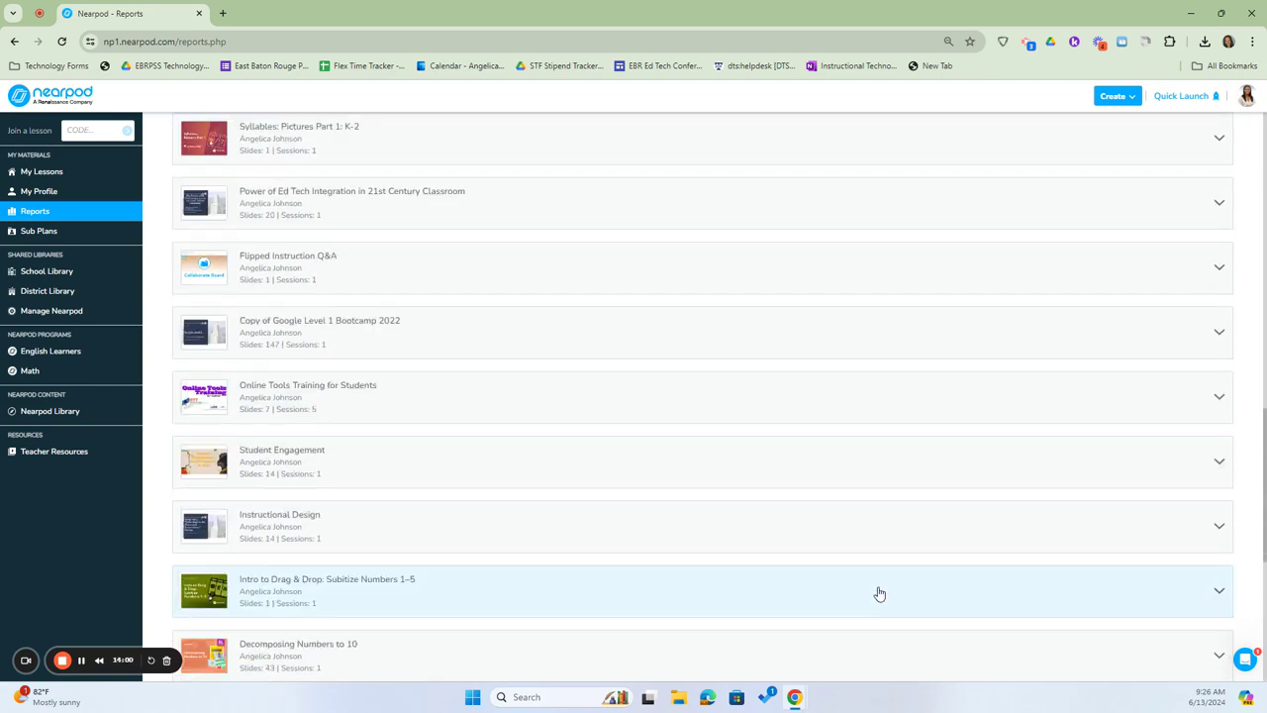
{"action": "scroll", "coordinate": [879, 593], "scroll_direction": "down", "scroll_amount": 5}
{"action": "scroll", "coordinate": [881, 589], "scroll_direction": "up", "scroll_amount": 8}
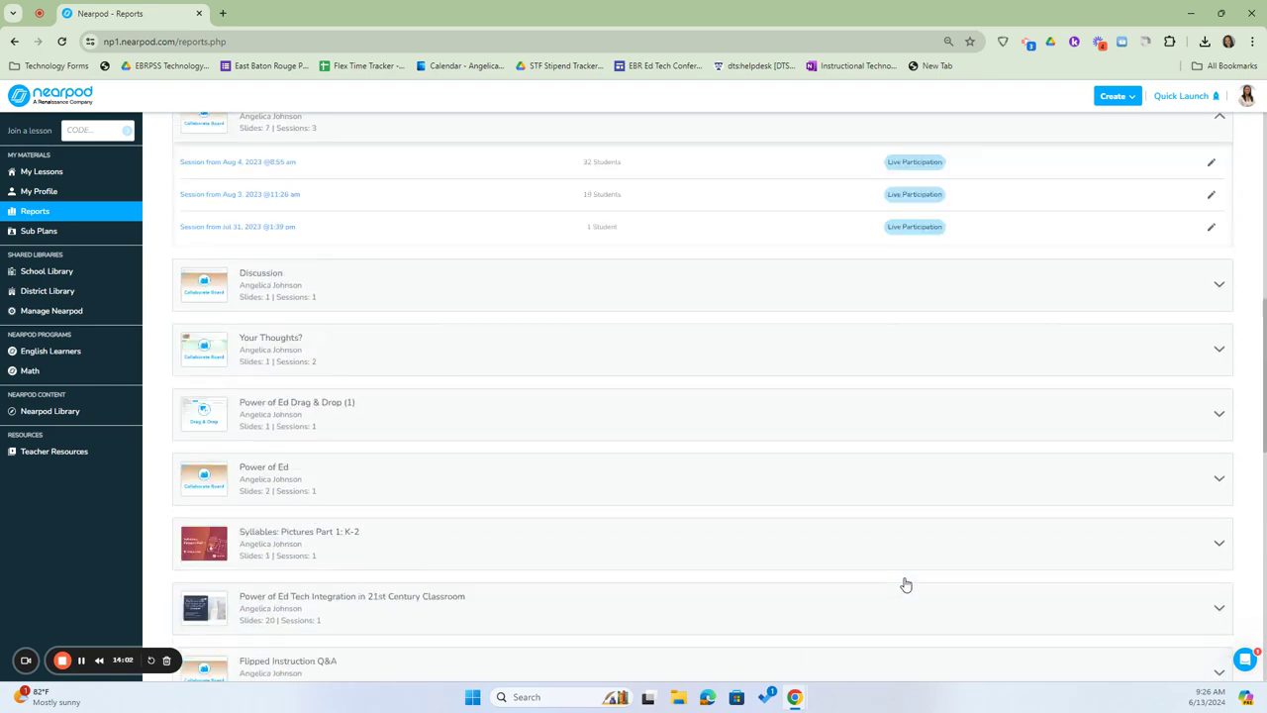
{"action": "scroll", "coordinate": [901, 589], "scroll_direction": "up", "scroll_amount": 10}
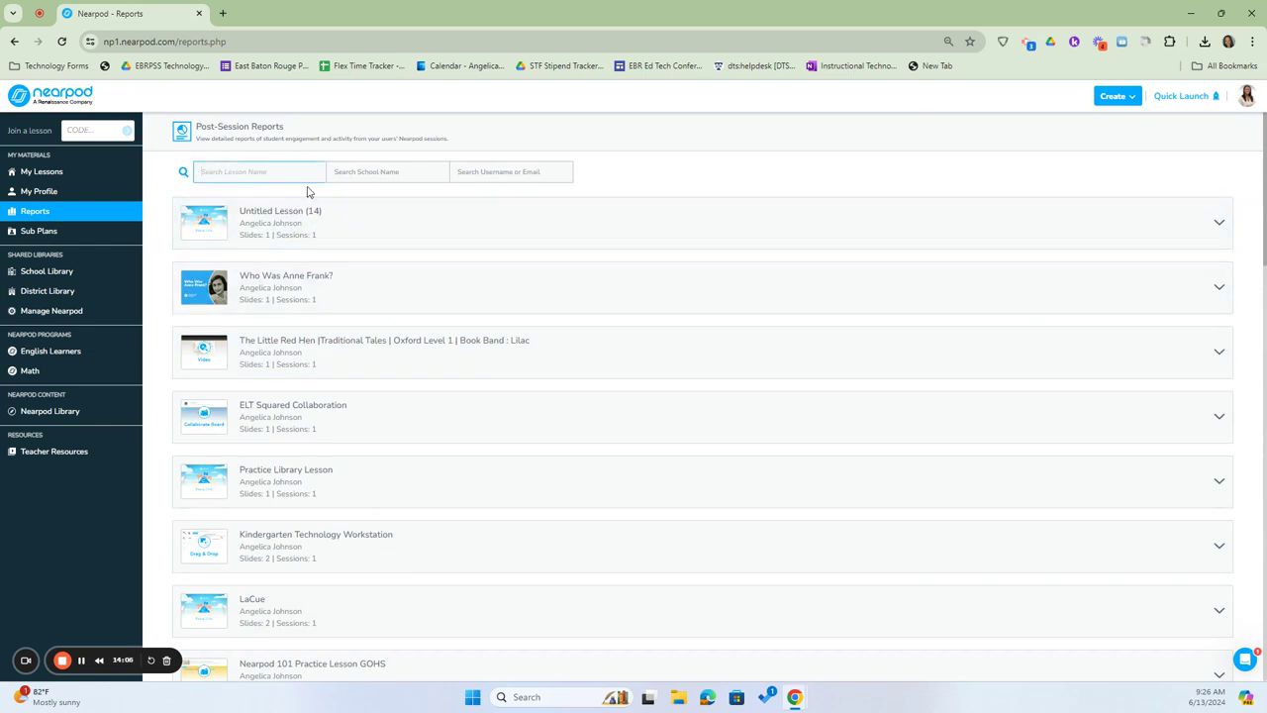
{"action": "left_click", "coordinate": [346, 164]}
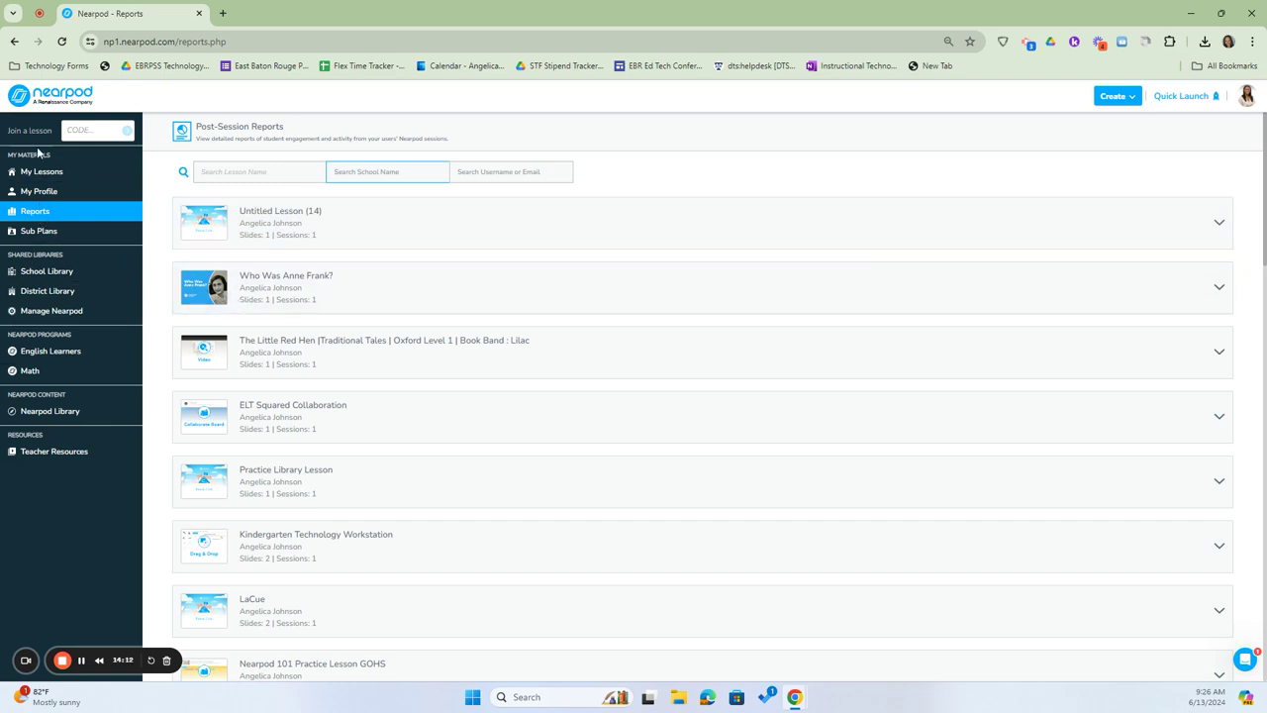
- Return to the My Lessons home page and open the School Library to view its shared lessons
{"action": "left_click", "coordinate": [64, 99]}
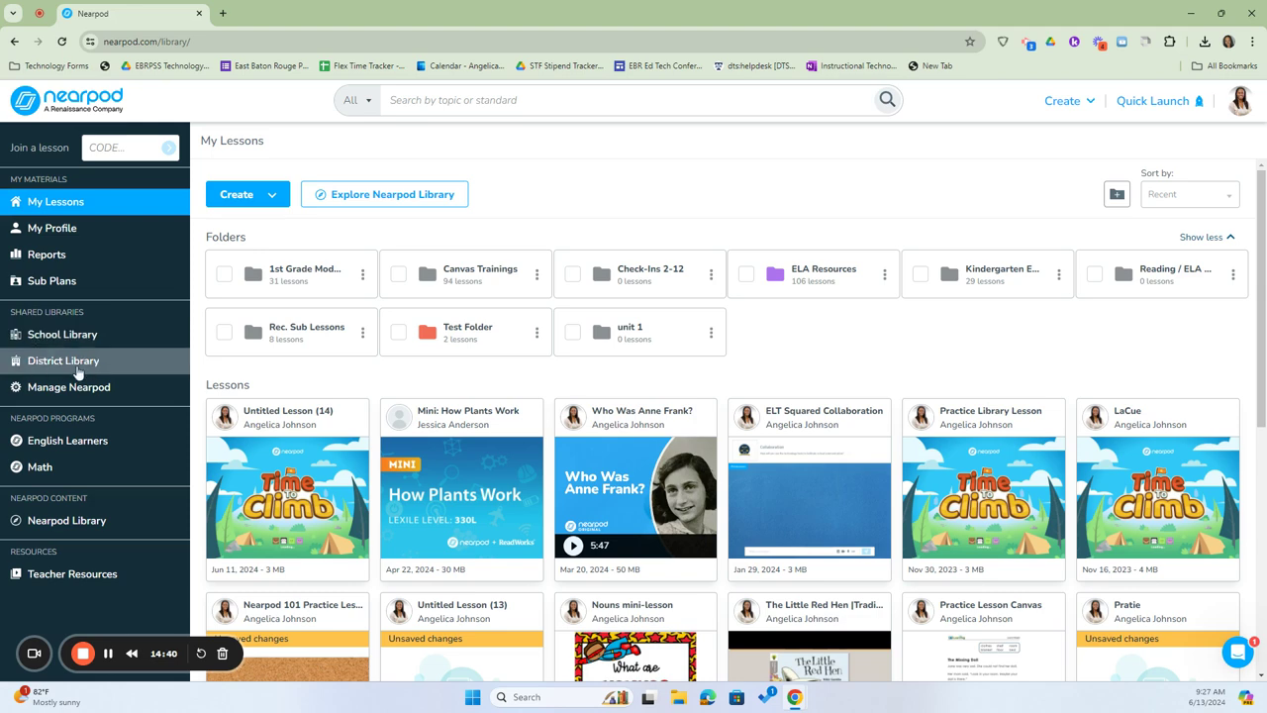
{"action": "left_click", "coordinate": [71, 337]}
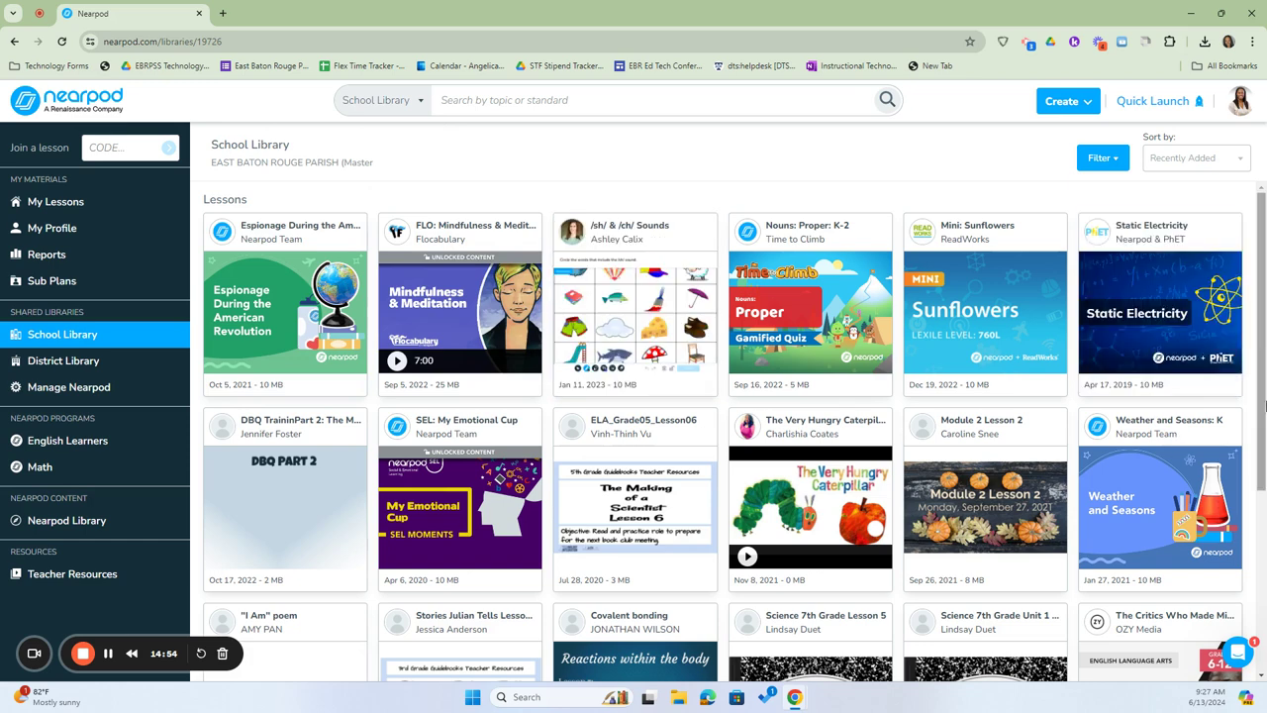
{"action": "mouse_move", "coordinate": [1016, 394]}
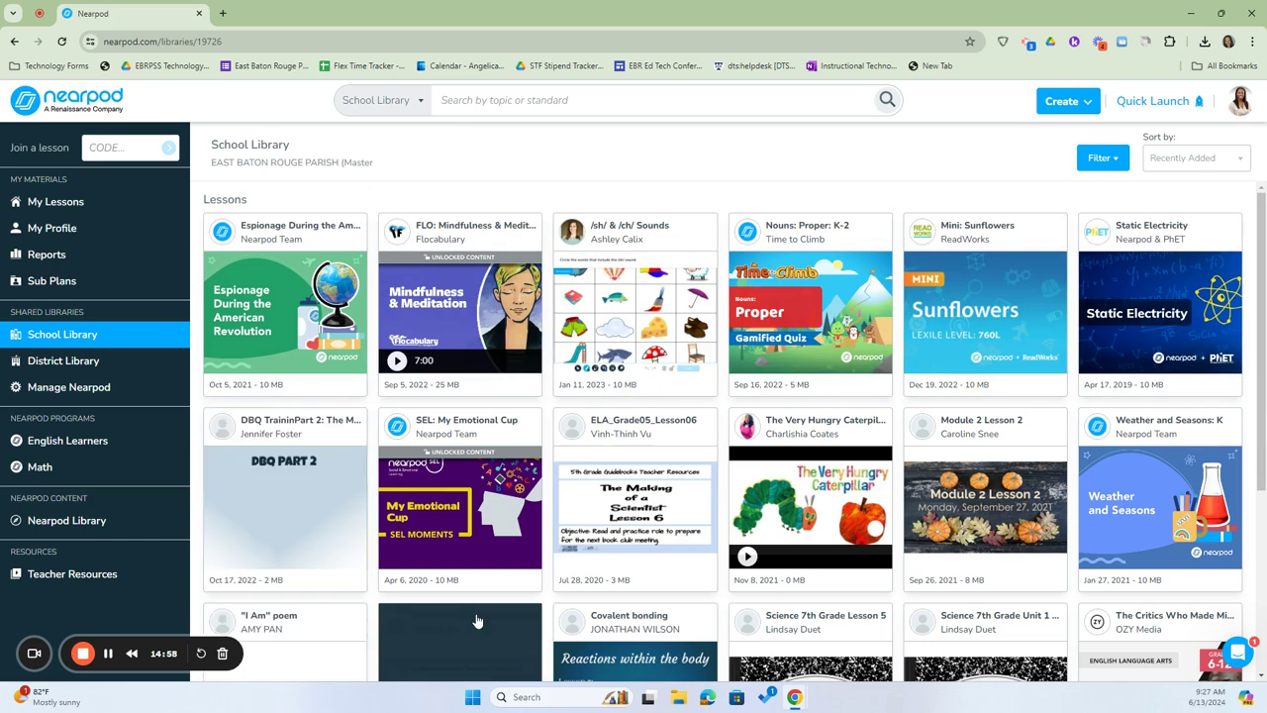
- Open the District Library and browse to the 5th Grade folder within the K - 5 Math lessons
{"action": "left_click", "coordinate": [12, 366]}
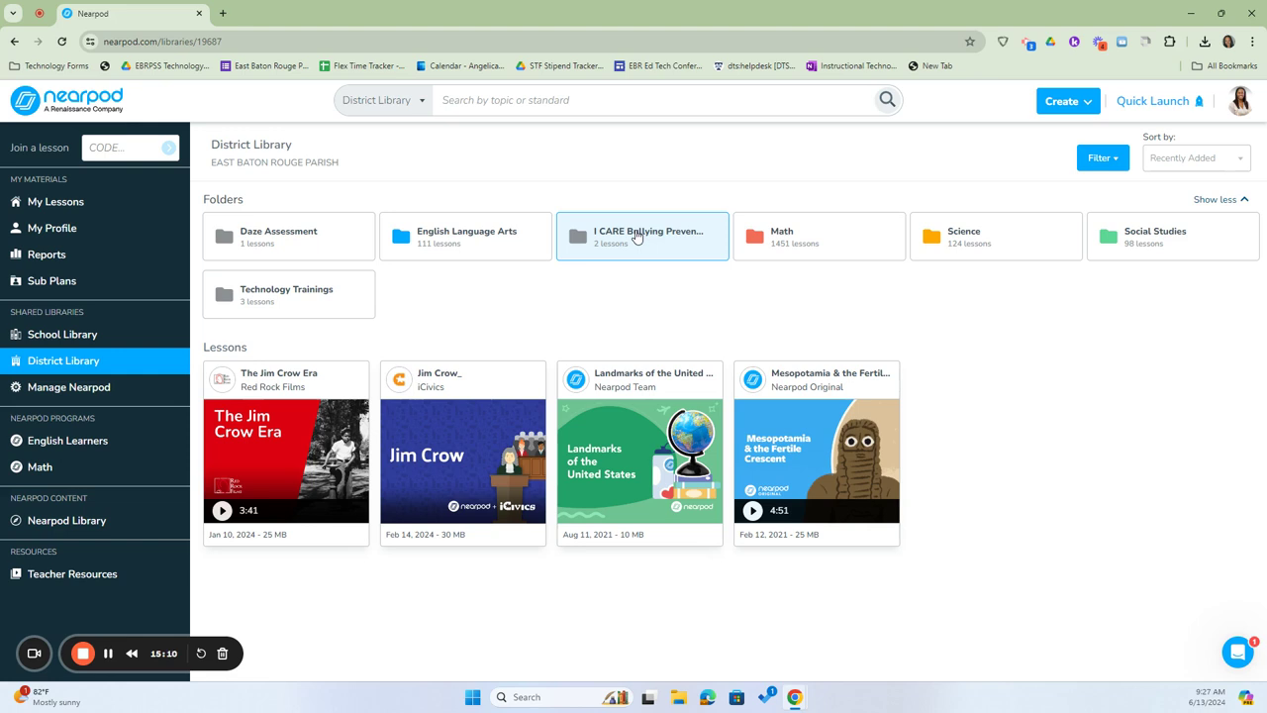
{"action": "left_click", "coordinate": [827, 249]}
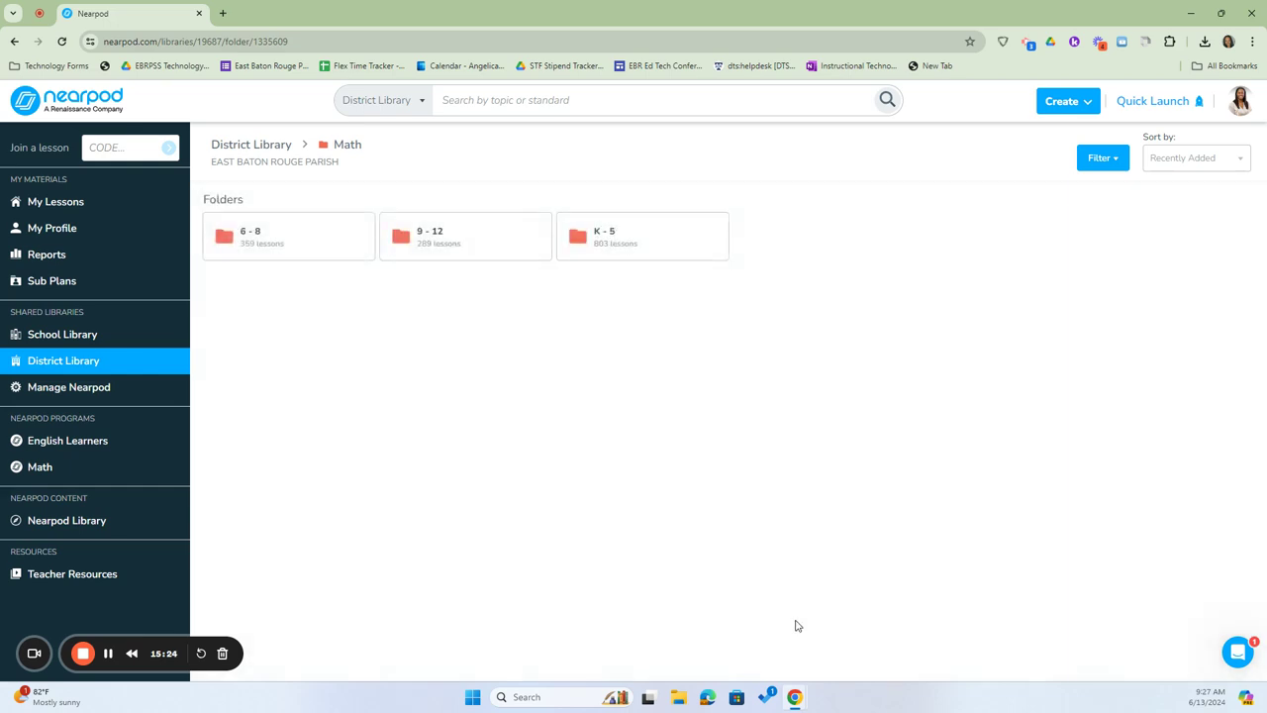
{"action": "left_click", "coordinate": [609, 239]}
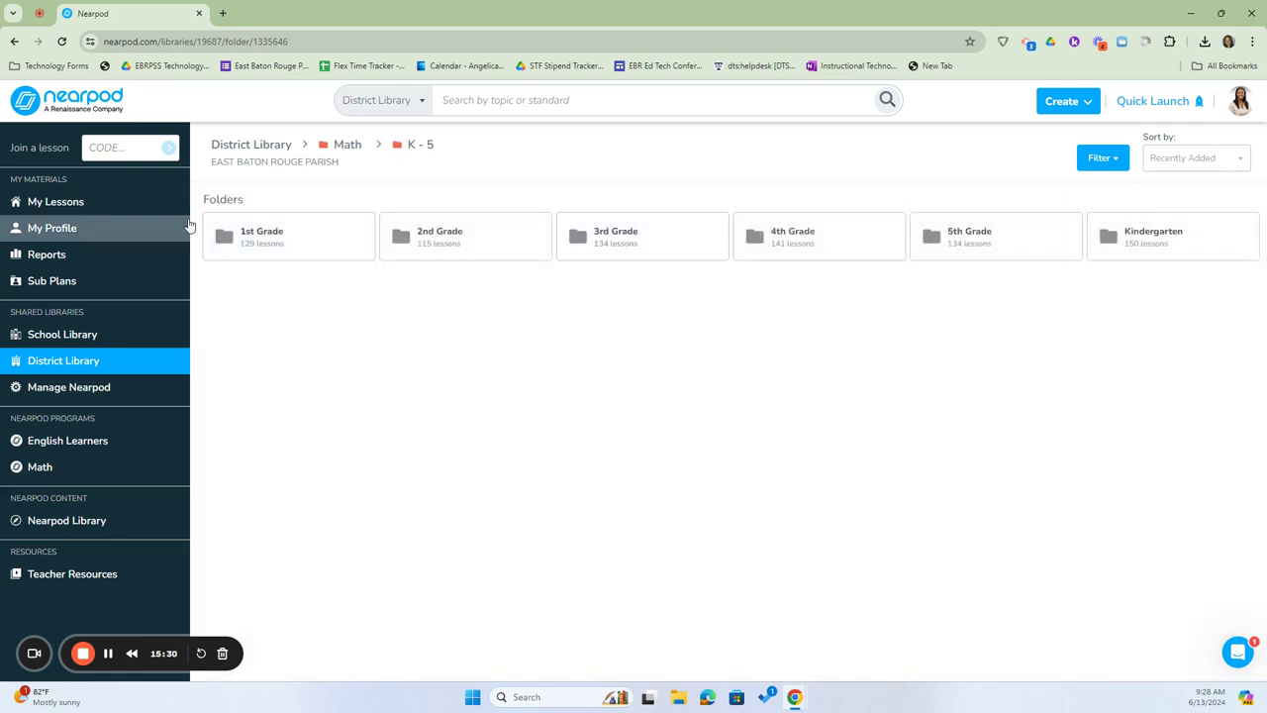
{"action": "left_click", "coordinate": [976, 243]}
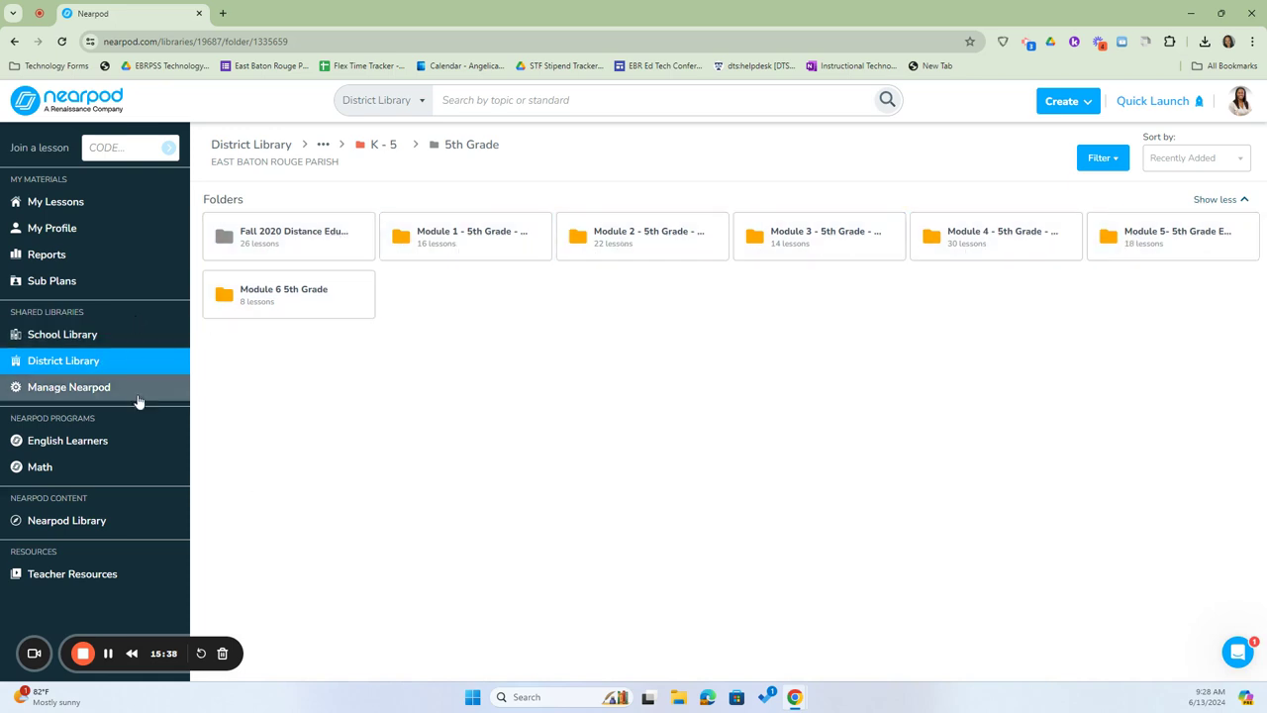
- Revisit the School Library and District Library, and open the Nearpod Library
{"action": "left_click", "coordinate": [139, 344]}
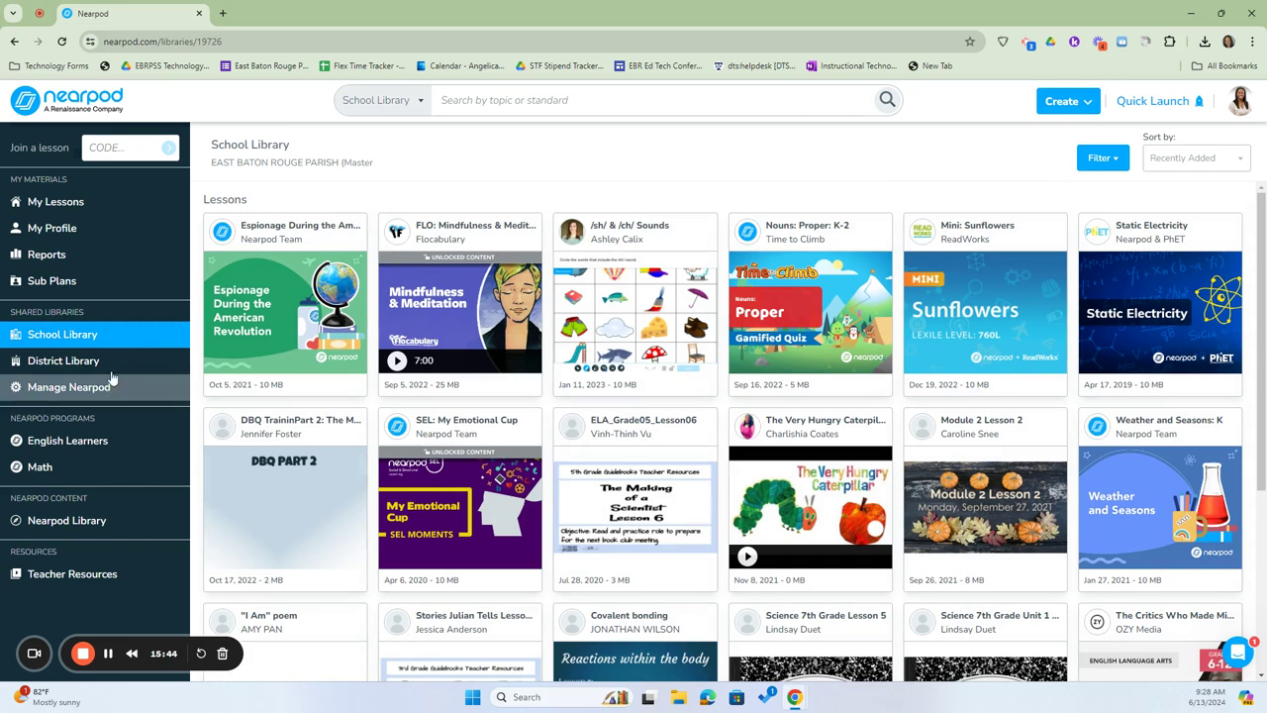
{"action": "left_click", "coordinate": [114, 363]}
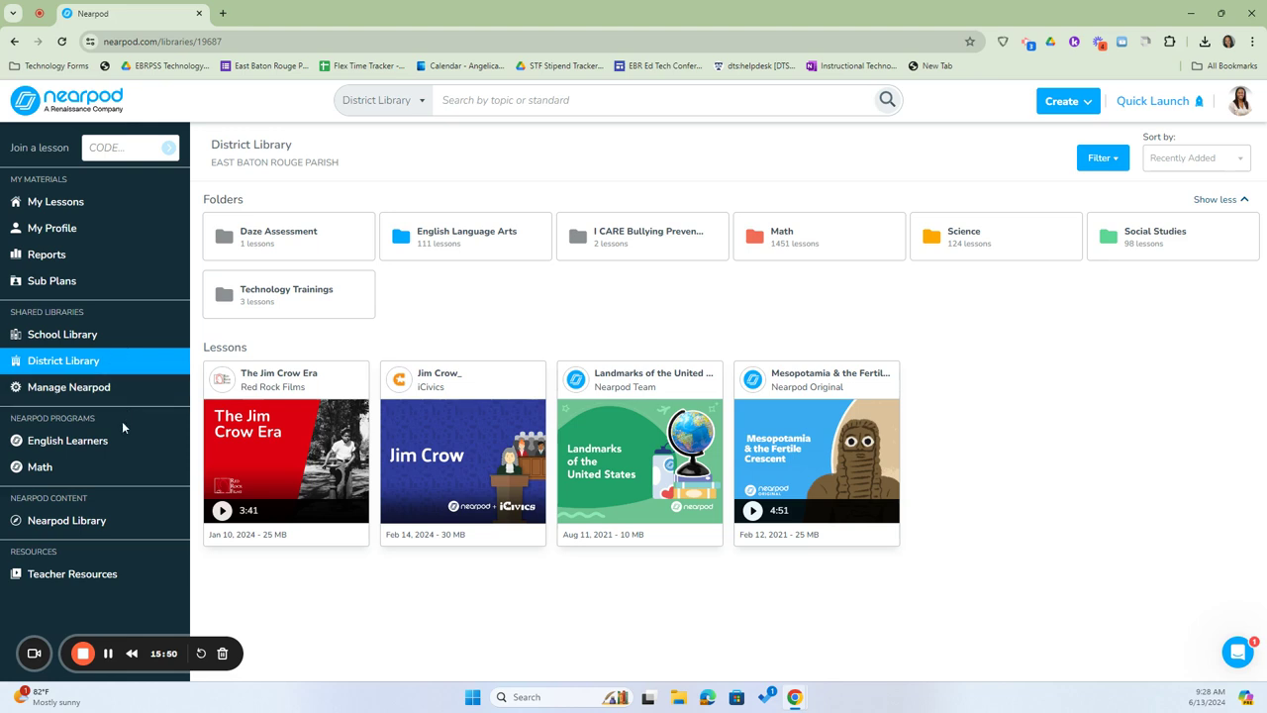
{"action": "left_click", "coordinate": [99, 529]}
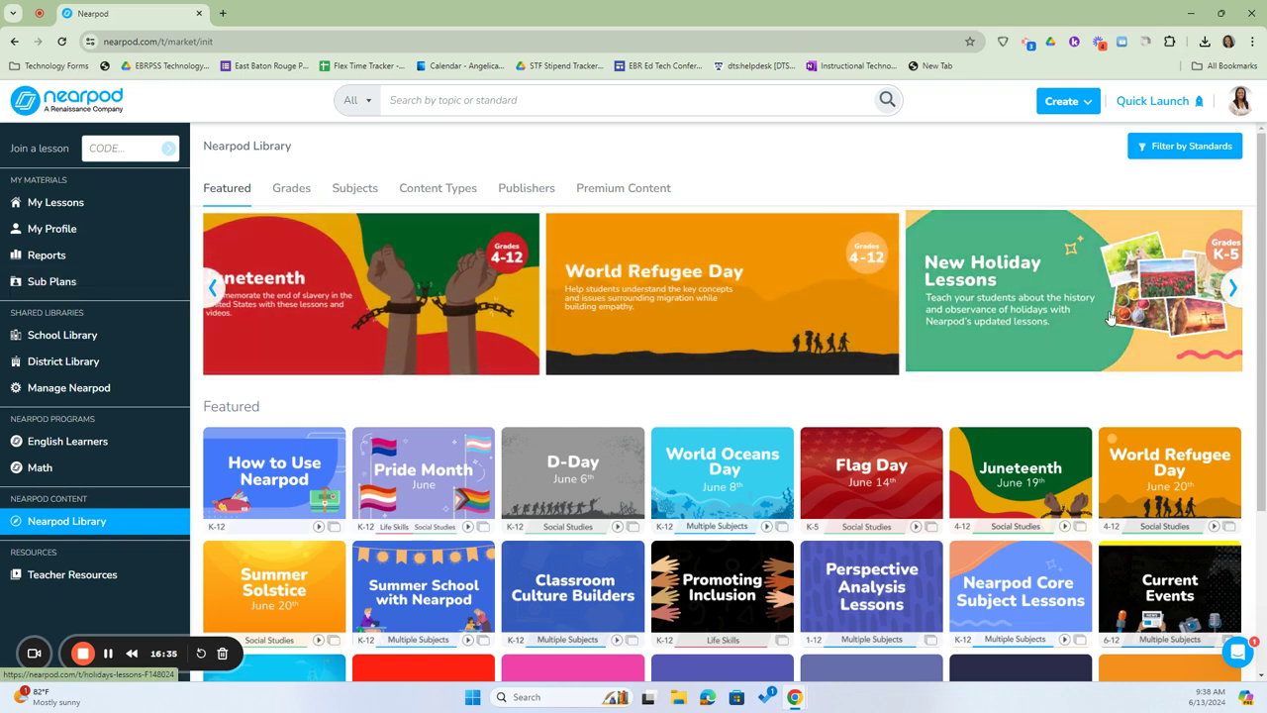
- Look through the Nearpod Library's featured and grade categories and open the World Refugee Day collection to view its lessons
{"action": "scroll", "coordinate": [440, 442], "scroll_direction": "down", "scroll_amount": 2}
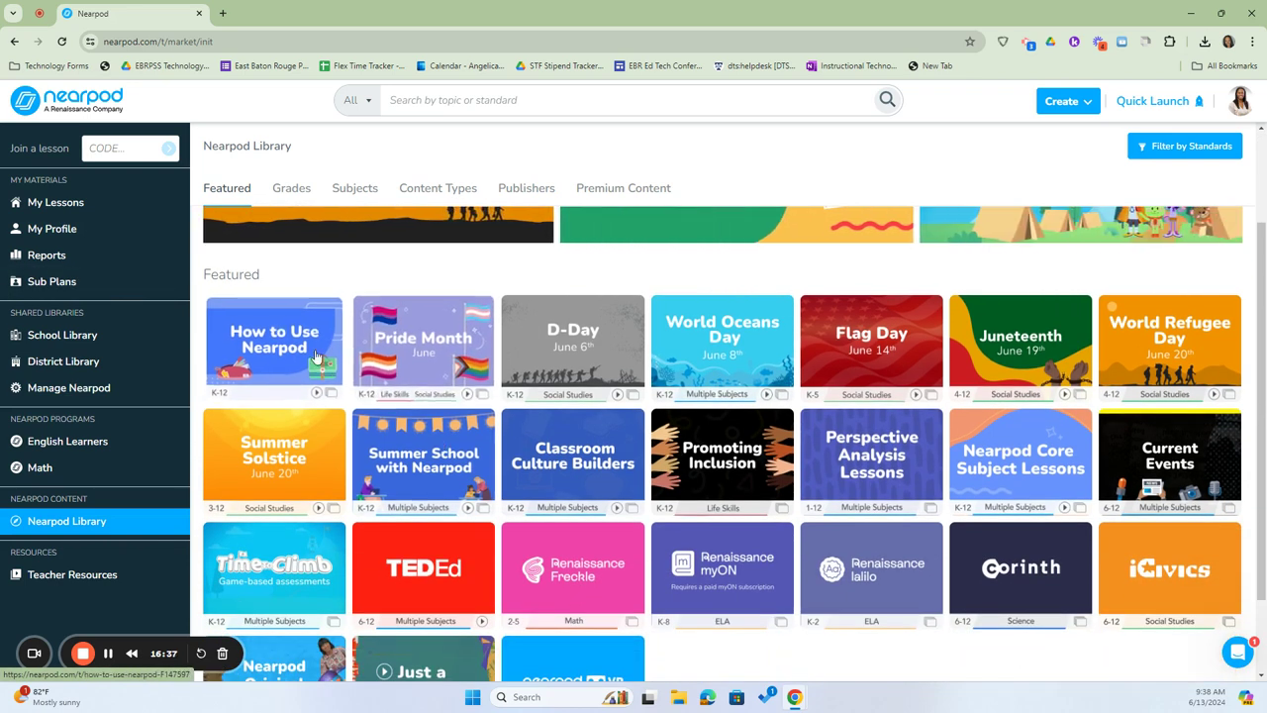
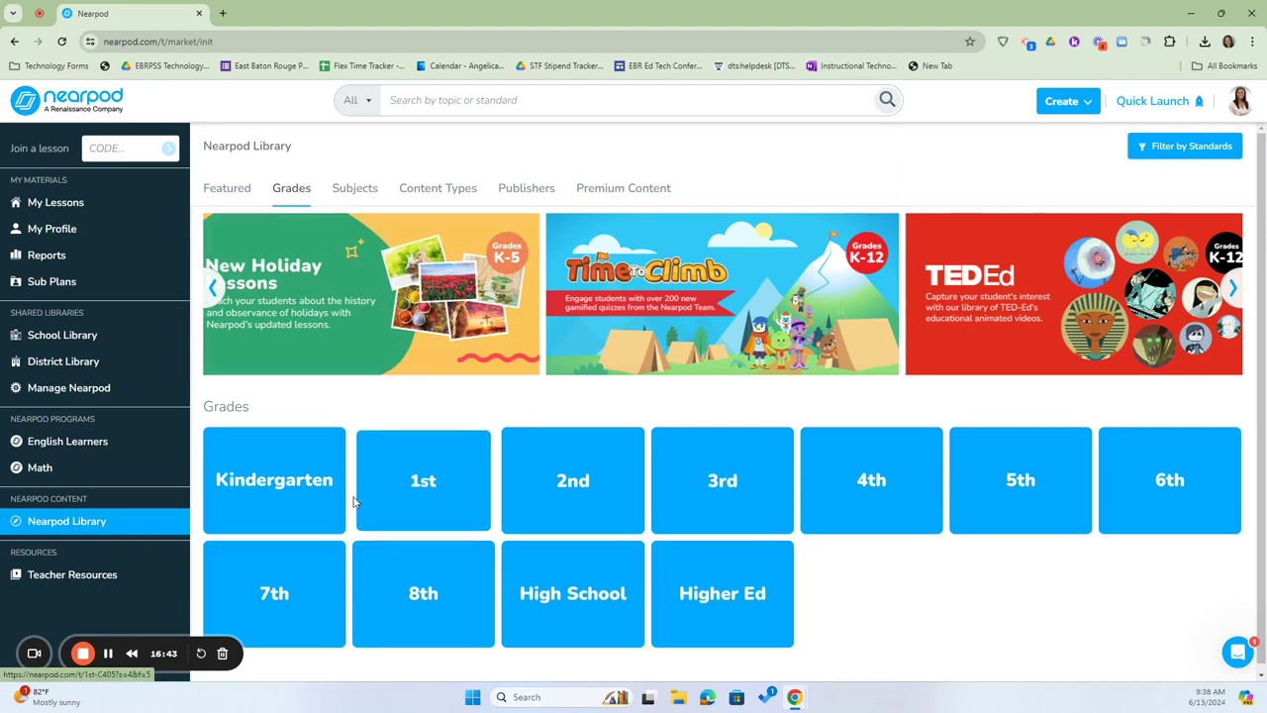
{"action": "left_click", "coordinate": [237, 189]}
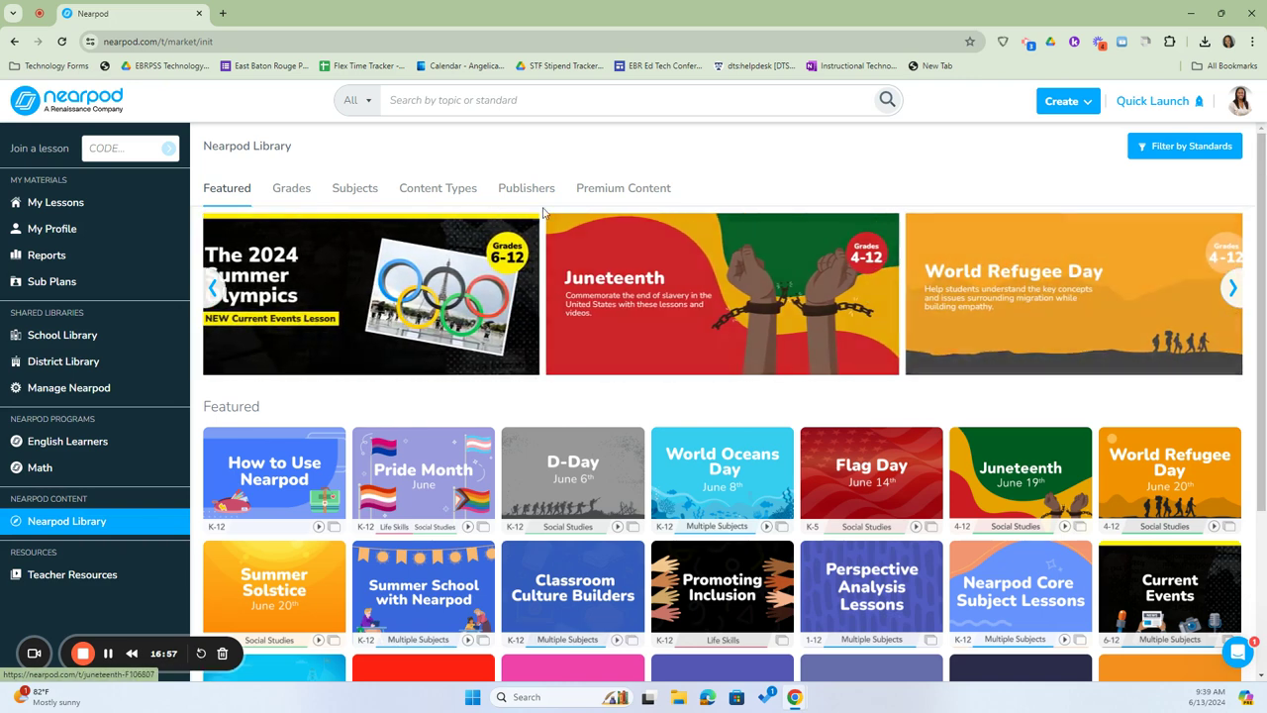
{"action": "left_click", "coordinate": [1225, 280]}
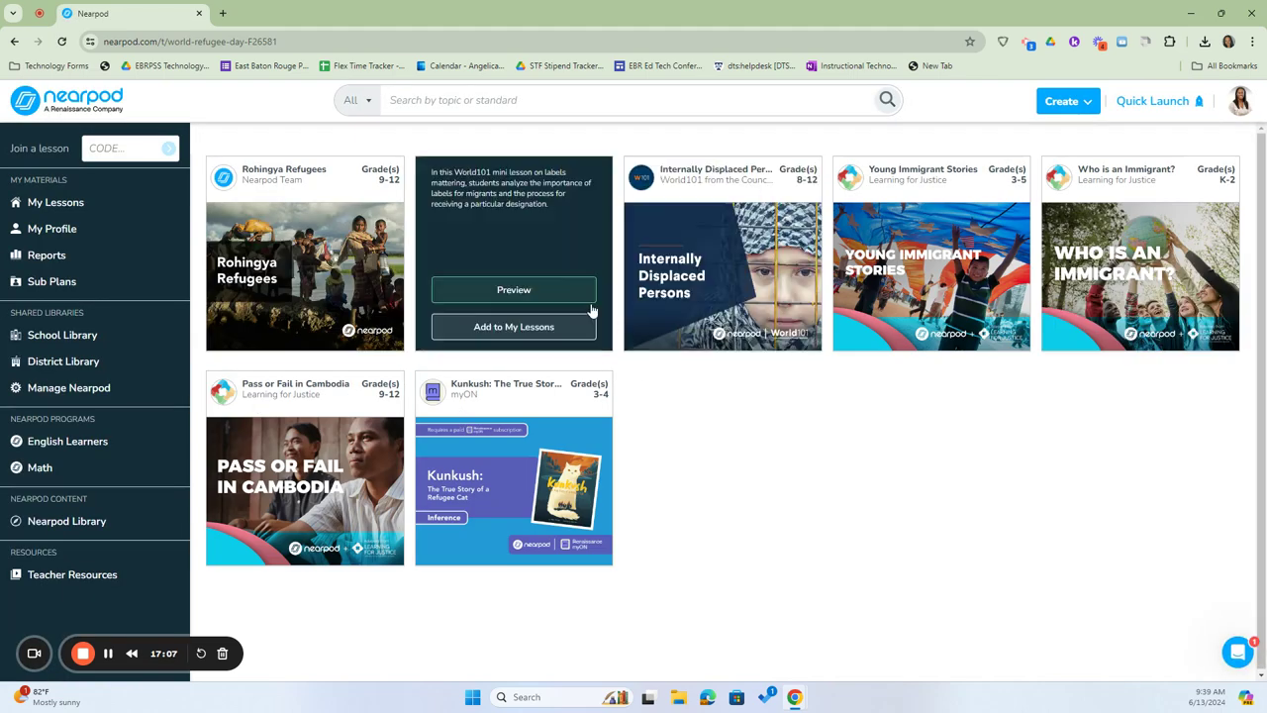
{"action": "mouse_move", "coordinate": [513, 450]}
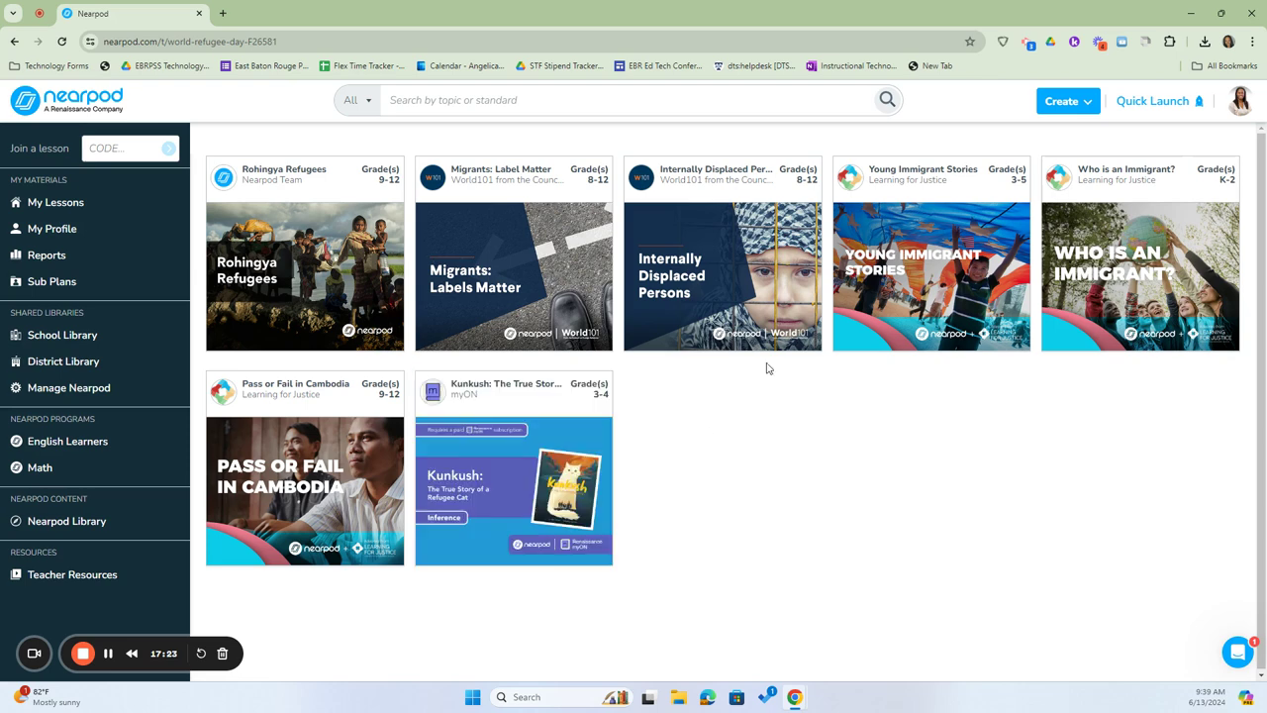
{"action": "mouse_move", "coordinate": [798, 261]}
- Return to the Nearpod Library and open The 2024 Summer Olympics lesson to review its details and related lessons
{"action": "left_click", "coordinate": [69, 524]}
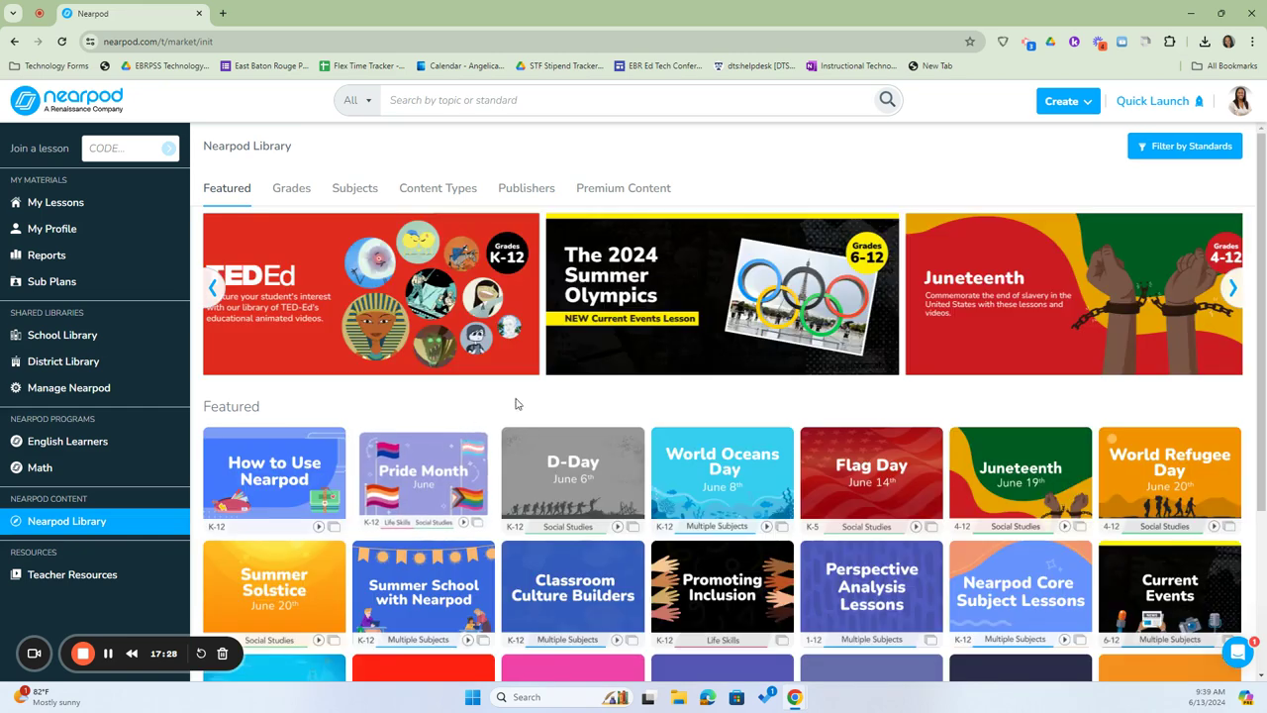
{"action": "left_click", "coordinate": [786, 324]}
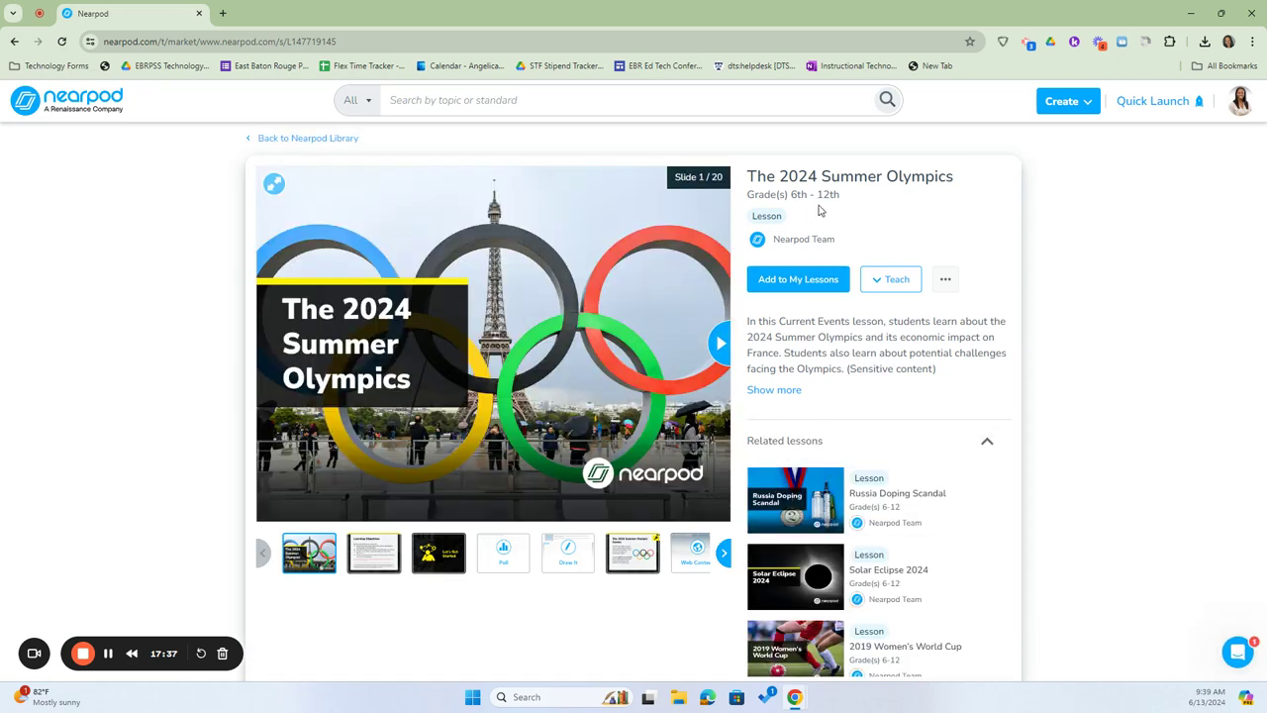
{"action": "scroll", "coordinate": [830, 368], "scroll_direction": "down", "scroll_amount": 1}
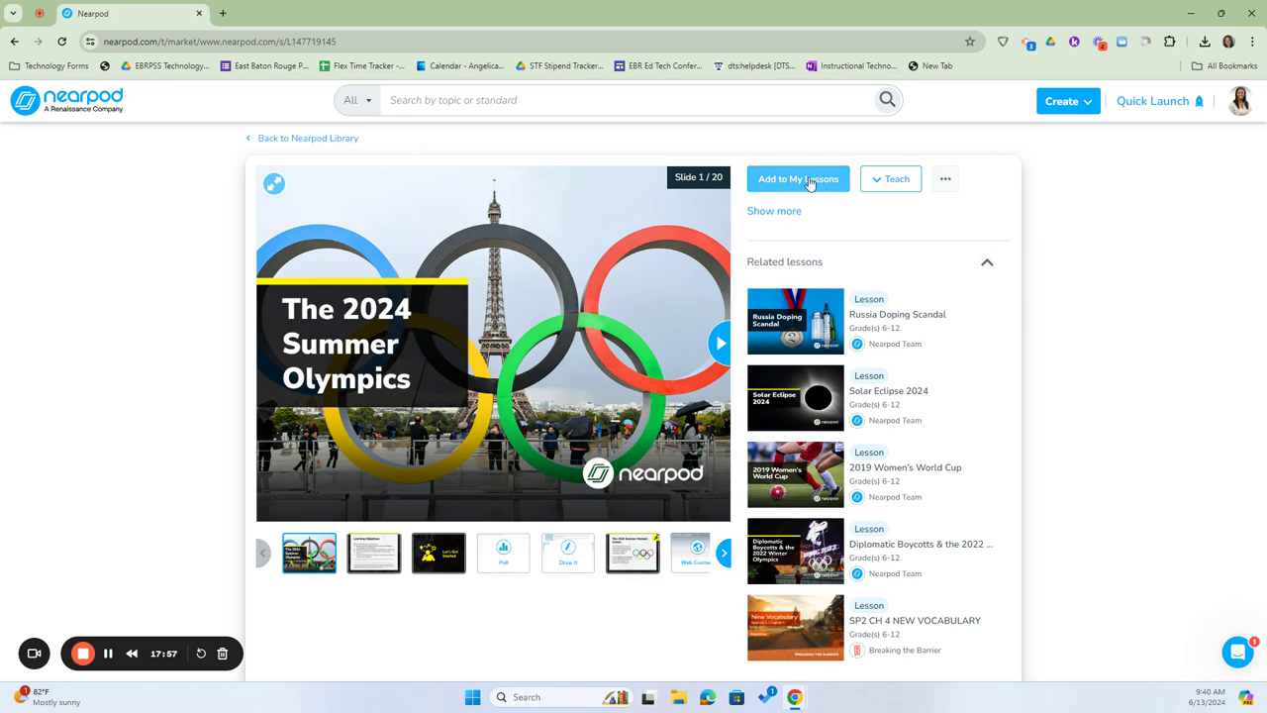
- Go back to the Nearpod Library and open the Juneteenth collection to look over its lessons and videos
{"action": "left_click", "coordinate": [339, 141]}
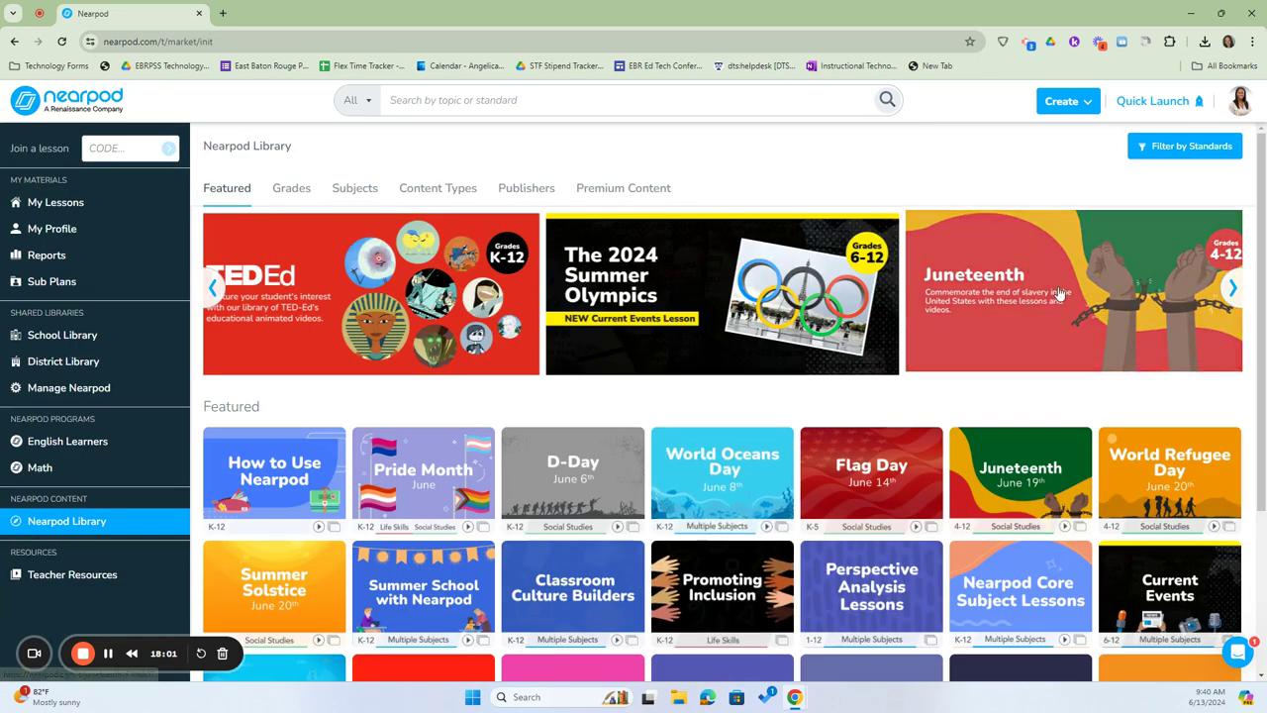
{"action": "left_click", "coordinate": [1059, 293]}
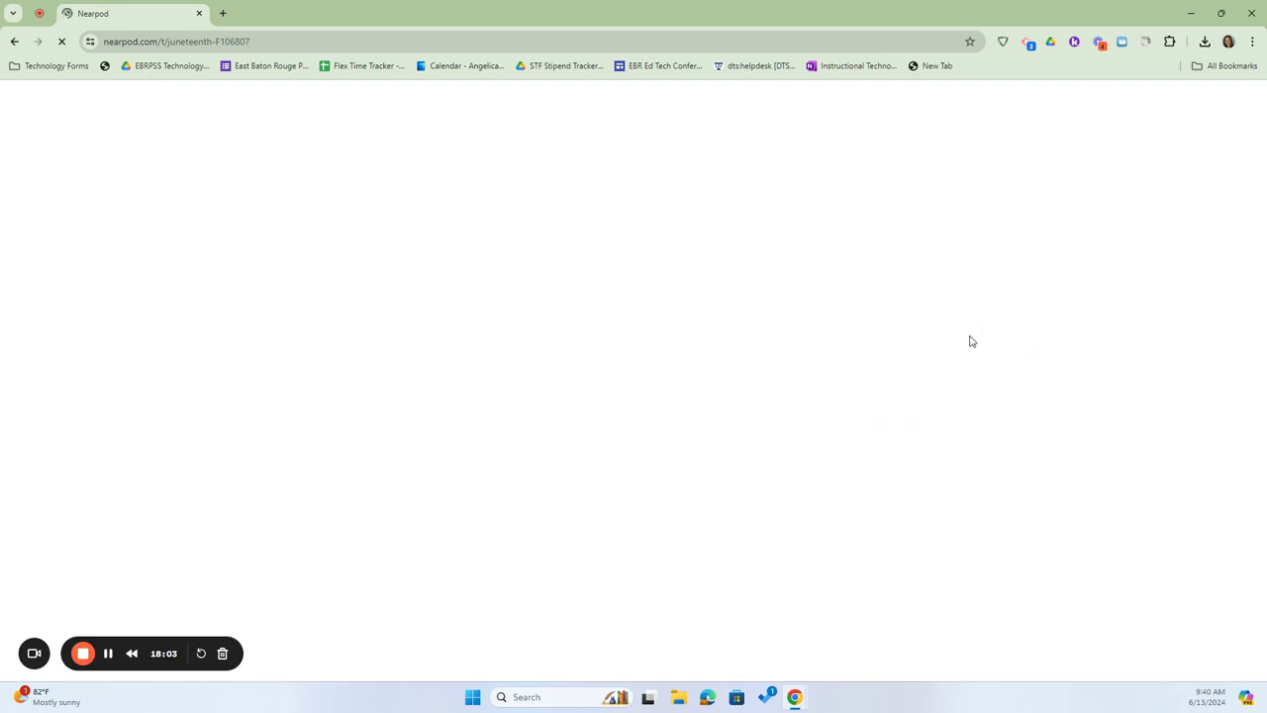
{"action": "mouse_move", "coordinate": [531, 310]}
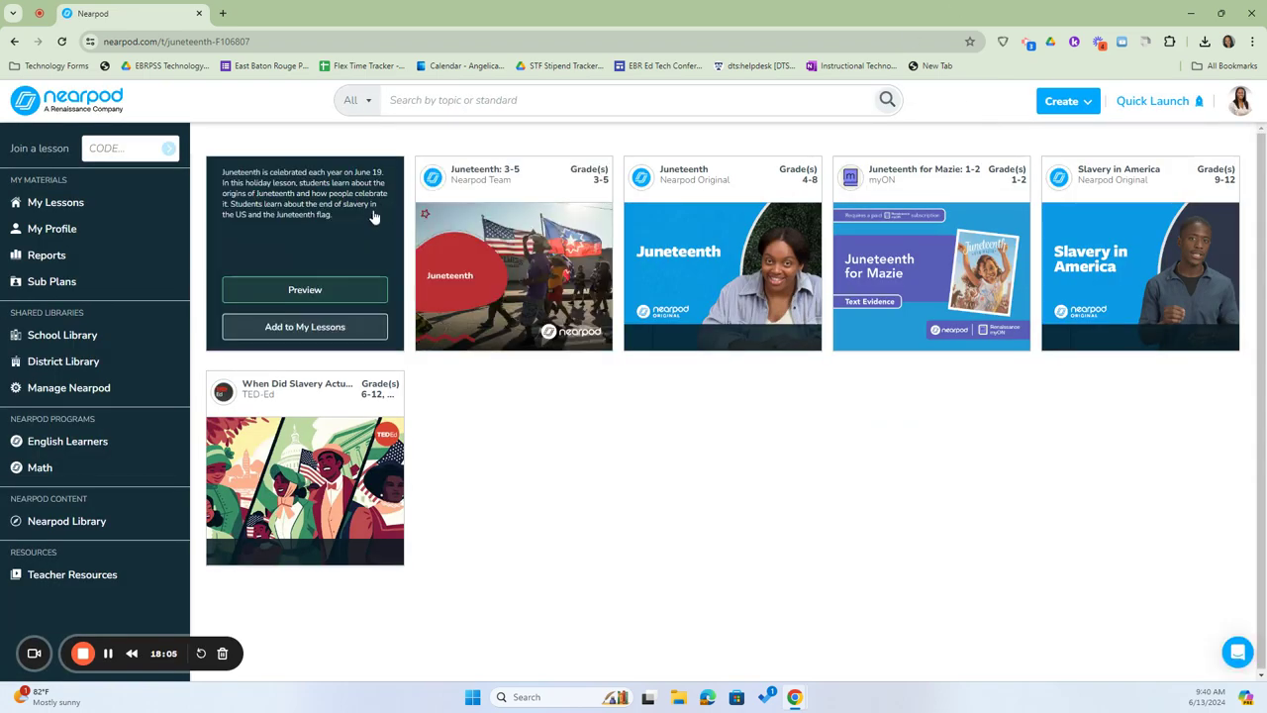
{"action": "mouse_move", "coordinate": [358, 481]}
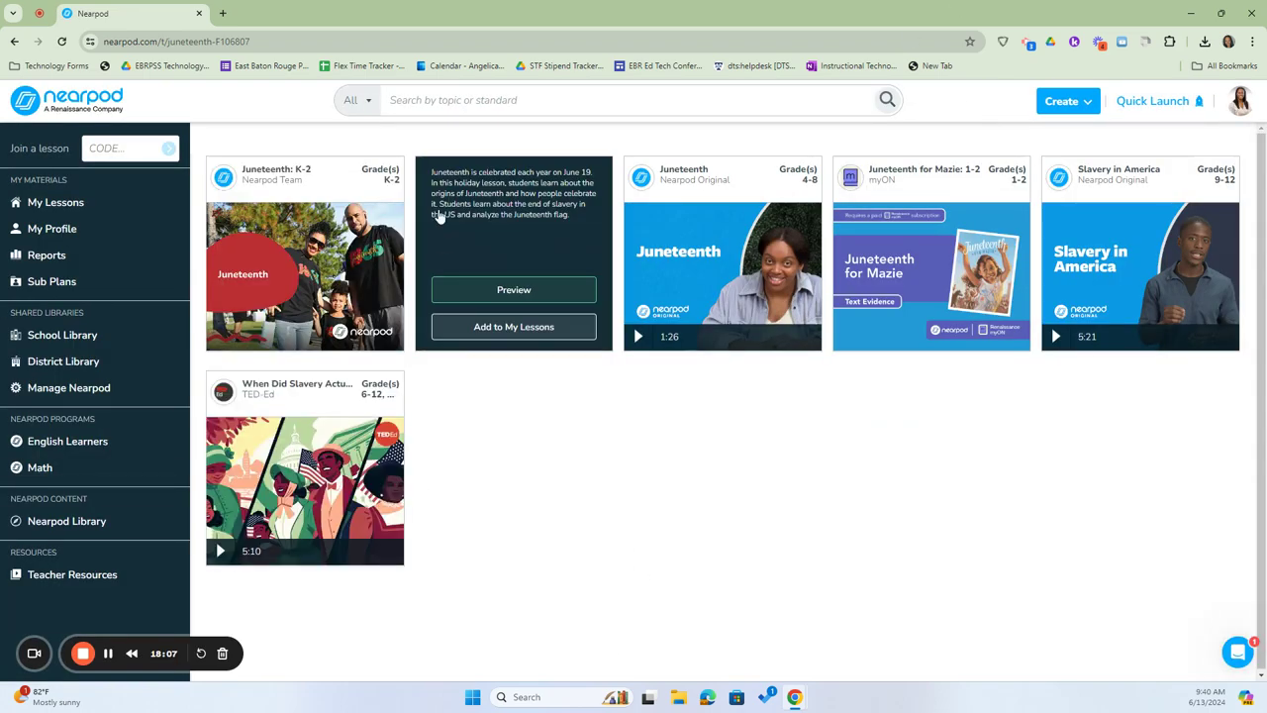
{"action": "mouse_move", "coordinate": [876, 198]}
{"action": "mouse_move", "coordinate": [1139, 196]}
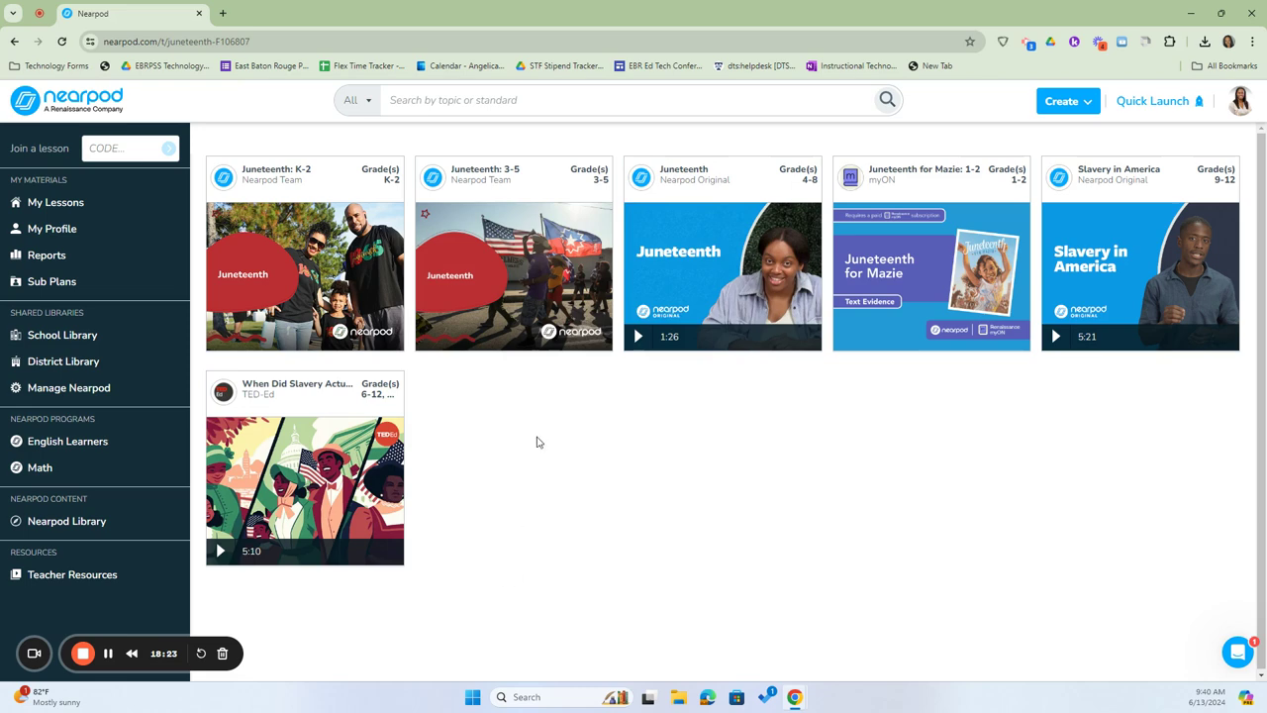
- Return to the Nearpod Library and look through its promoted banners and all featured collections
{"action": "left_click", "coordinate": [93, 528]}
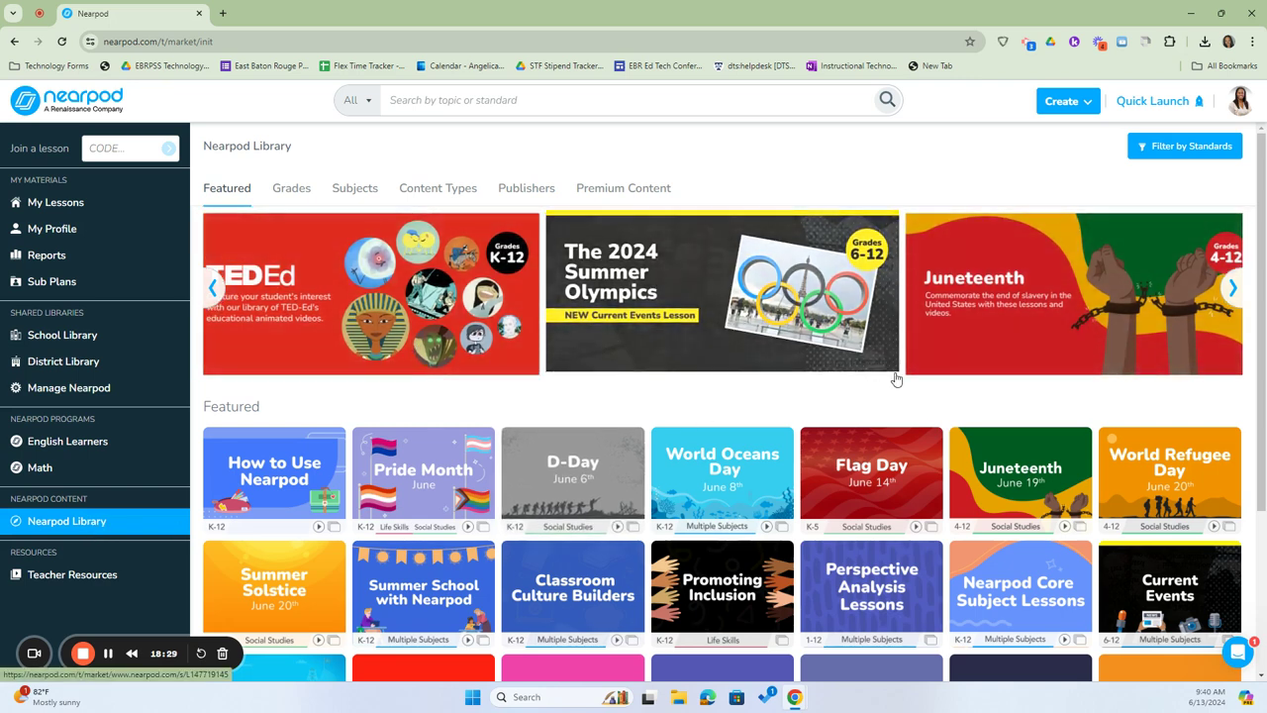
{"action": "left_click", "coordinate": [1229, 289]}
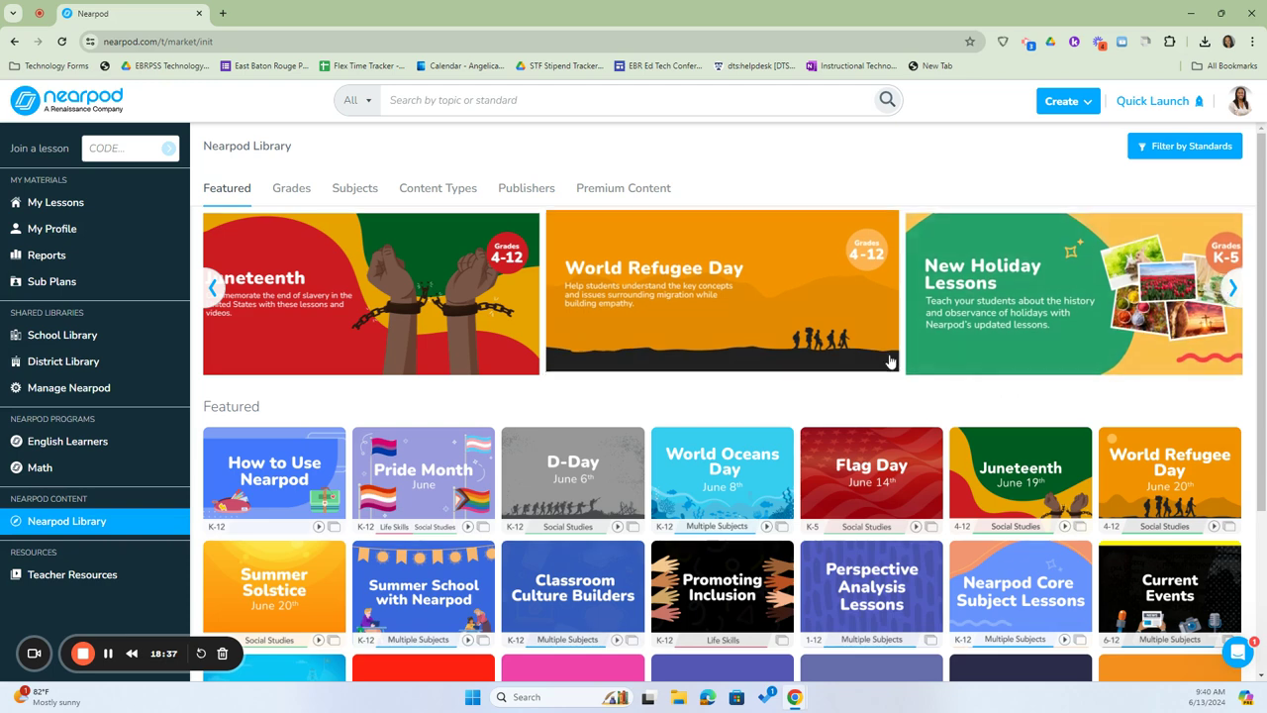
{"action": "scroll", "coordinate": [888, 356], "scroll_direction": "down", "scroll_amount": 2}
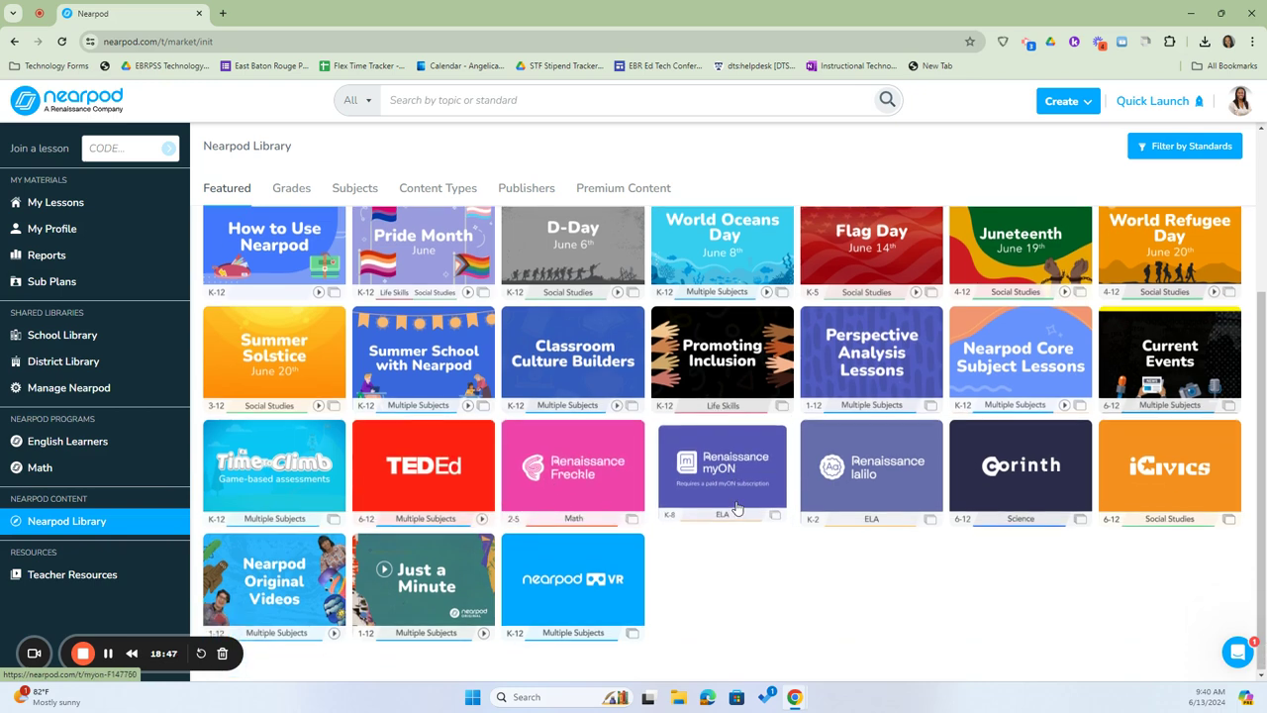
{"action": "scroll", "coordinate": [736, 506], "scroll_direction": "up", "scroll_amount": 3}
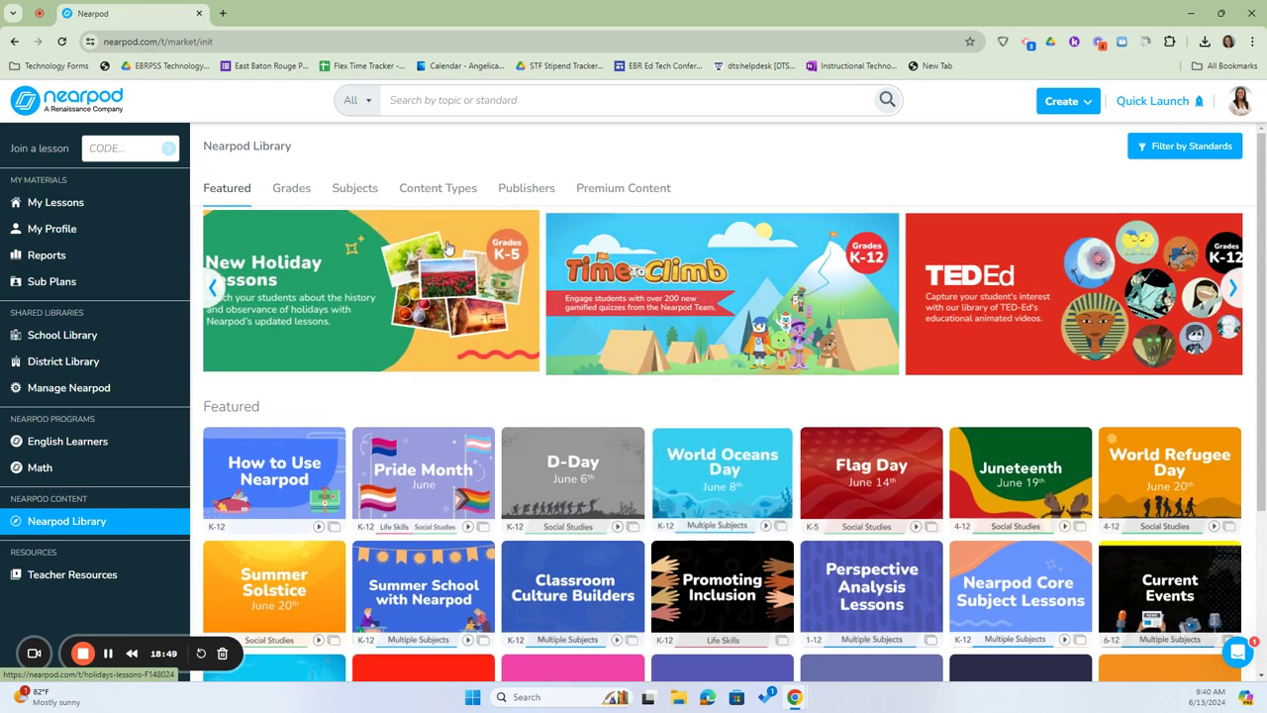
- Browse the Nearpod Library by grade and open the 3rd grade content to review its content types
{"action": "left_click", "coordinate": [289, 190]}
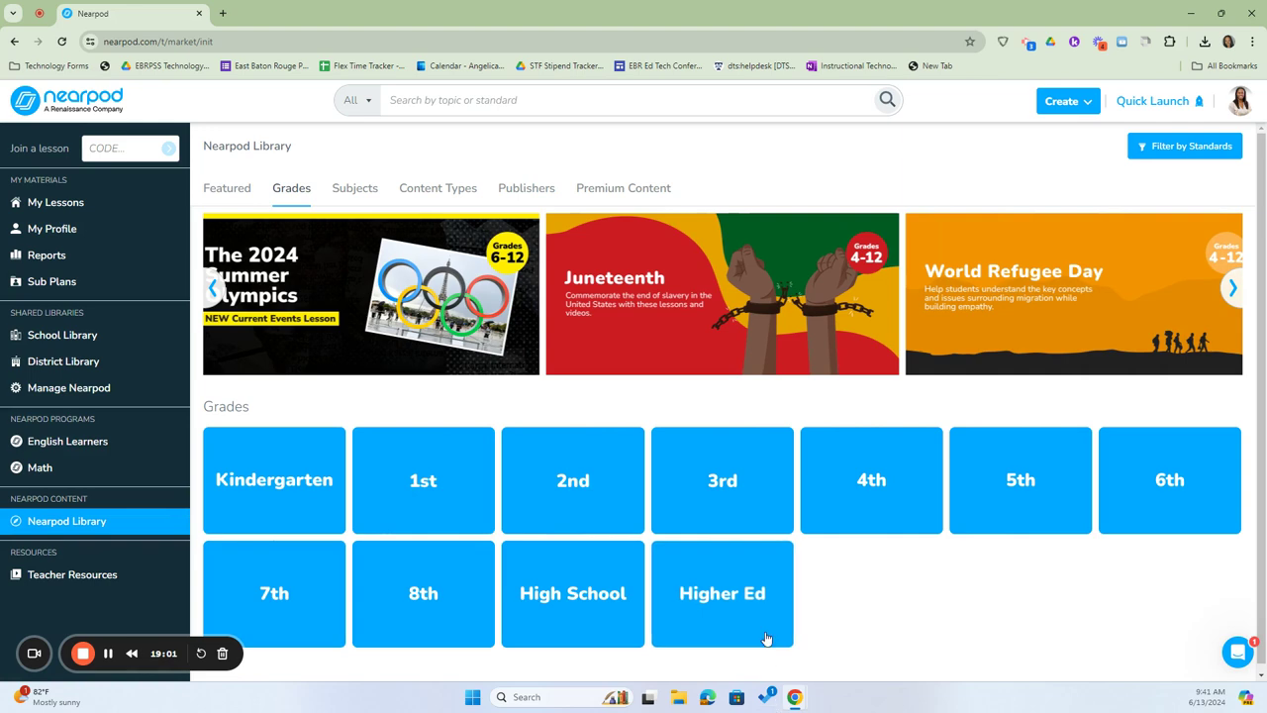
{"action": "left_click", "coordinate": [759, 483]}
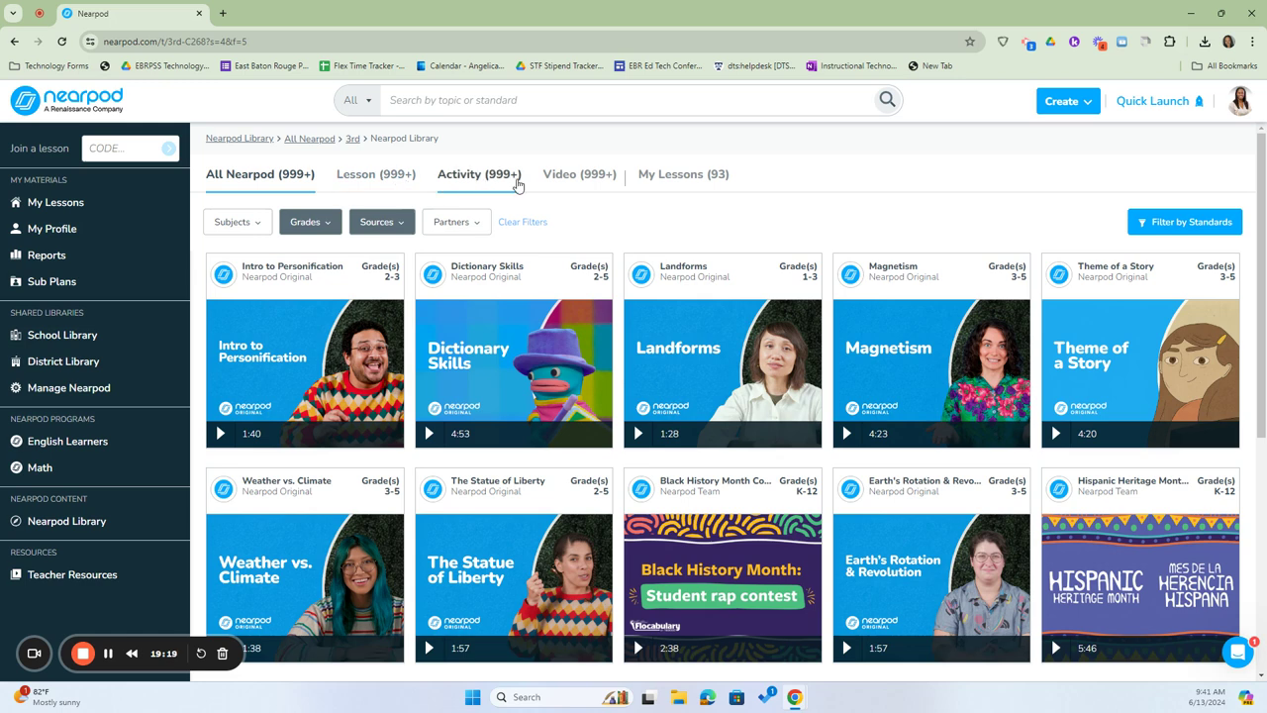
{"action": "left_click", "coordinate": [679, 181]}
{"action": "mouse_move", "coordinate": [218, 299]}
- Filter the 3rd grade content by the Math and World Languages subjects and look through the matching materials
{"action": "left_click", "coordinate": [259, 223]}
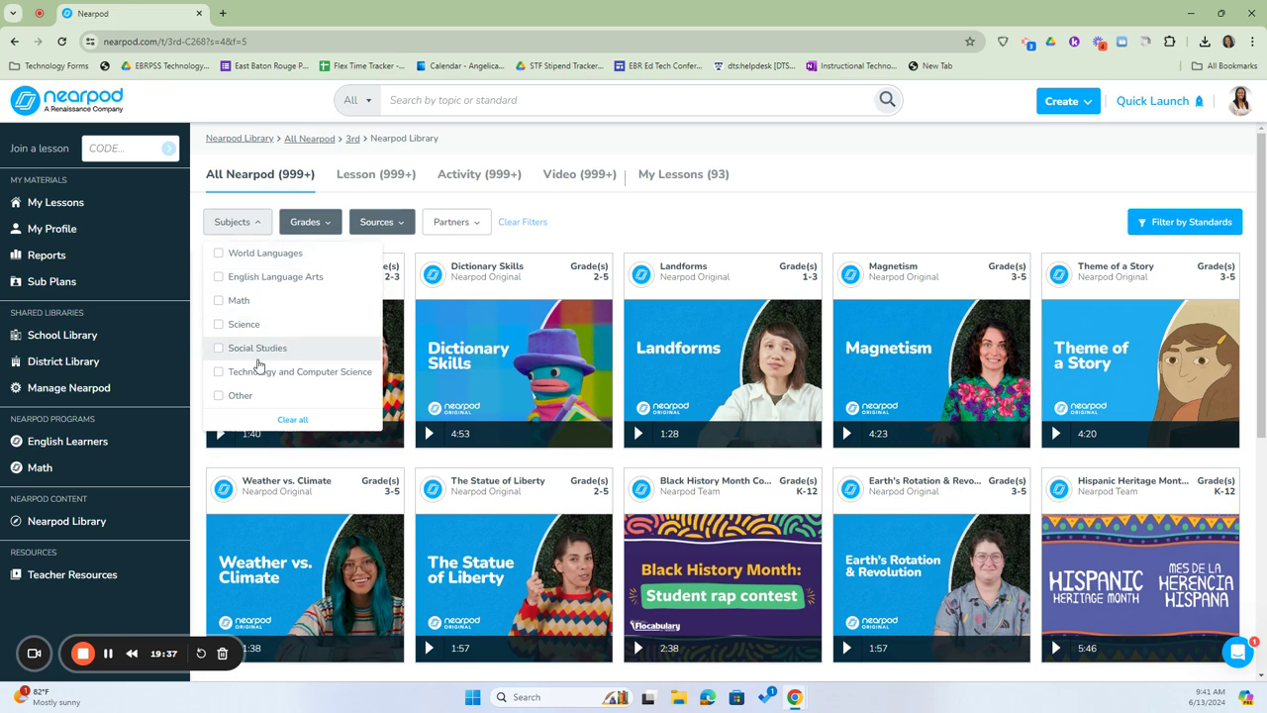
{"action": "left_click", "coordinate": [221, 303]}
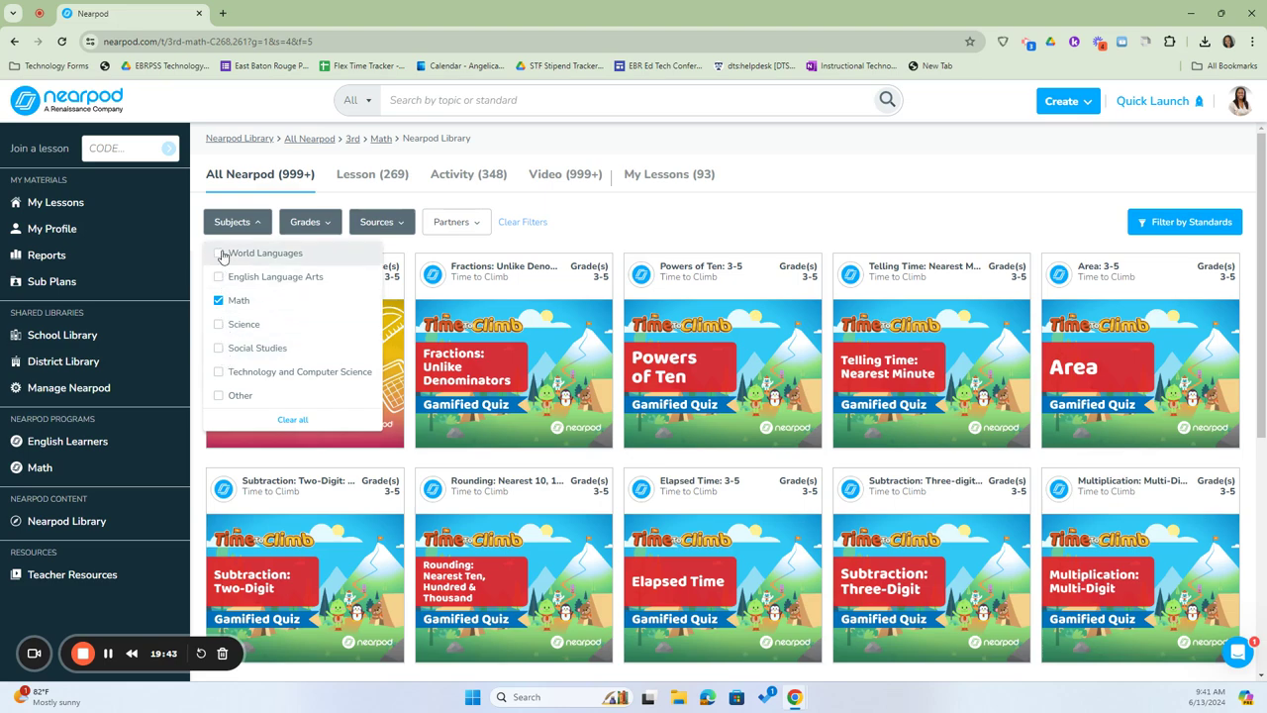
{"action": "left_click", "coordinate": [222, 256]}
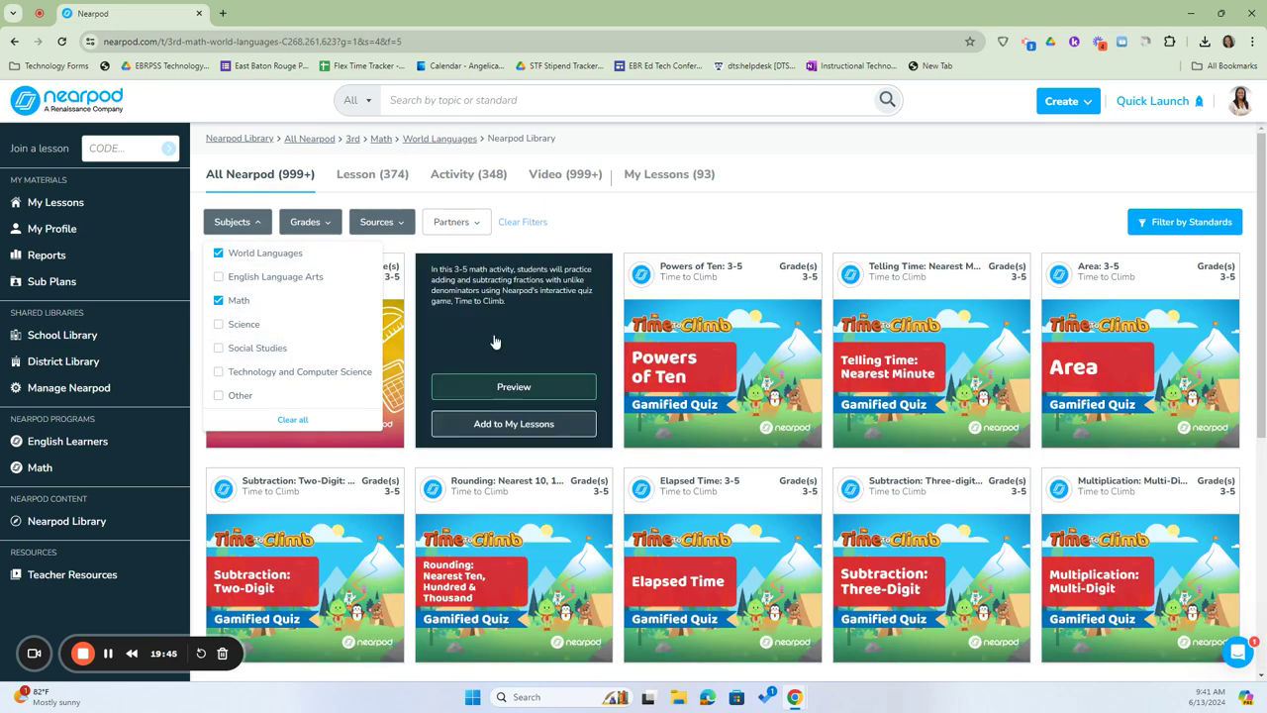
{"action": "scroll", "coordinate": [861, 346], "scroll_direction": "down", "scroll_amount": 5}
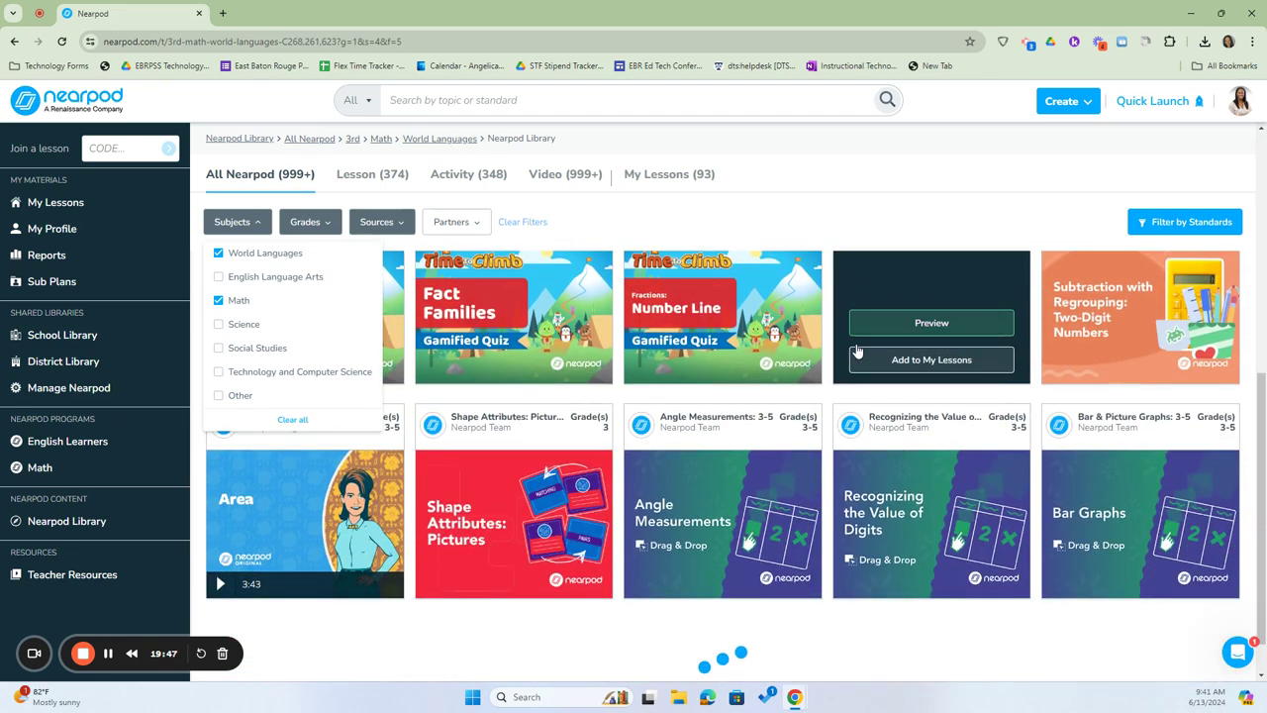
{"action": "scroll", "coordinate": [857, 351], "scroll_direction": "down", "scroll_amount": 3}
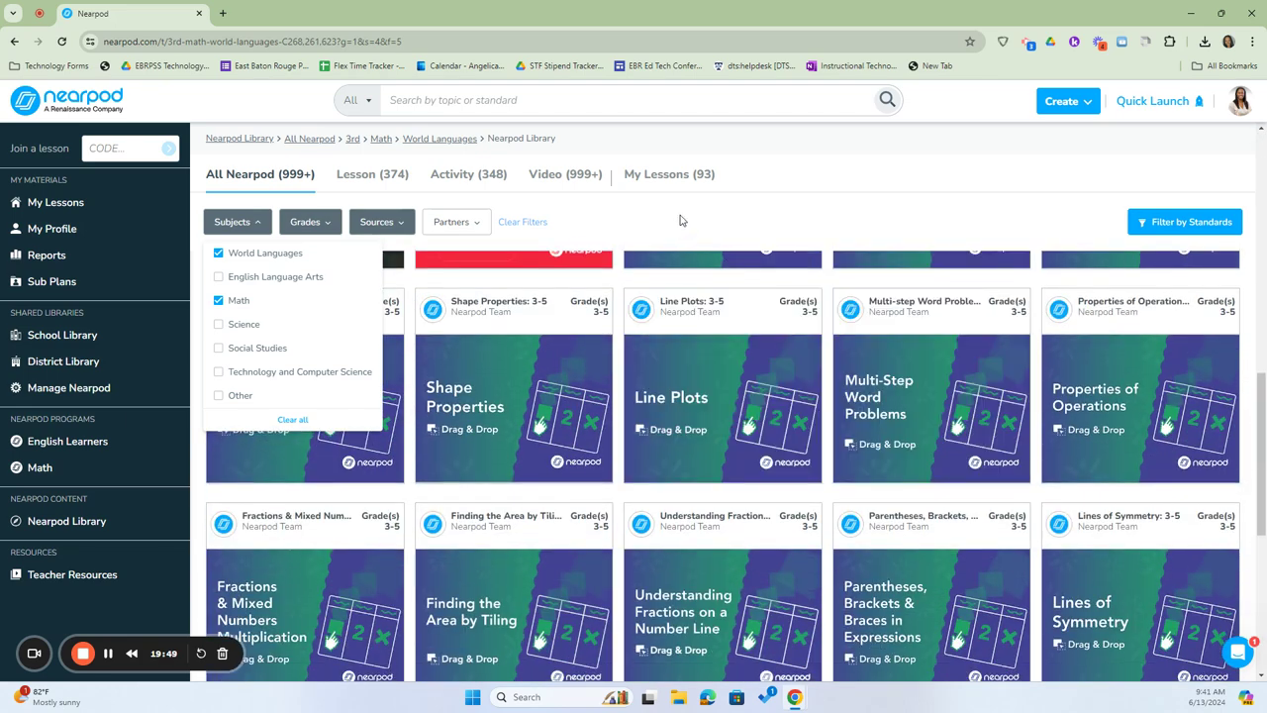
{"action": "left_click", "coordinate": [670, 202]}
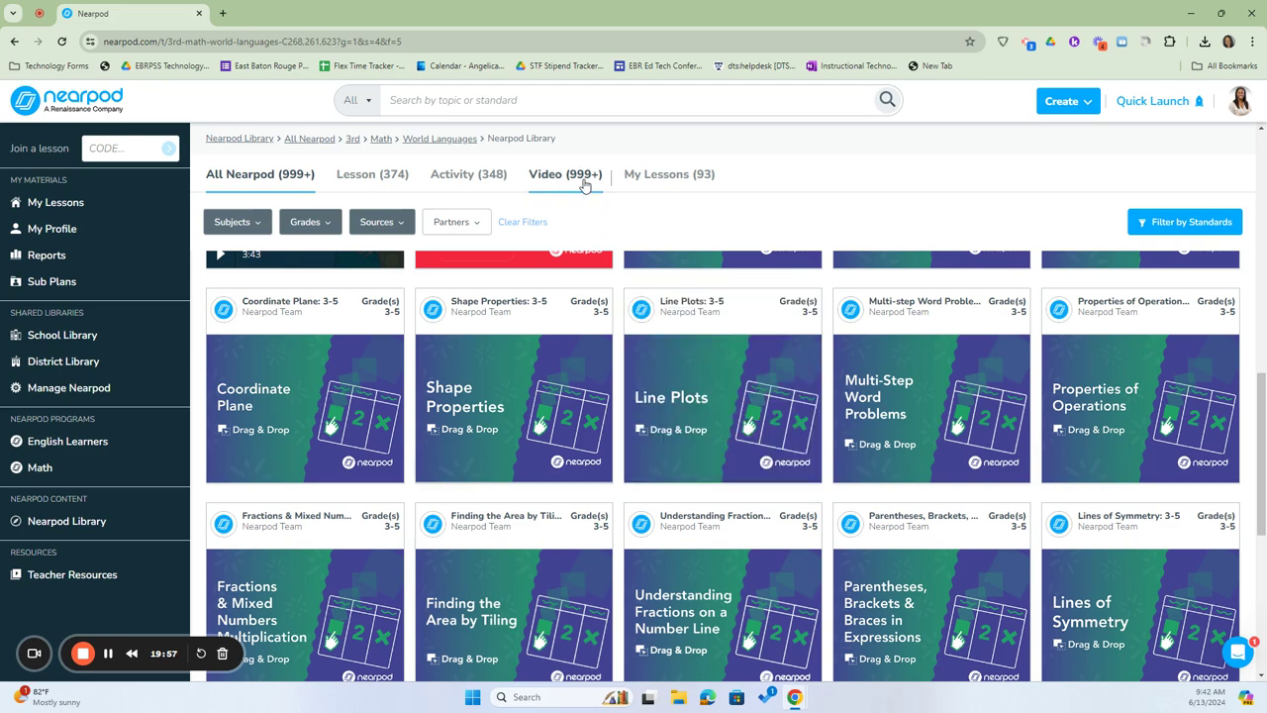
- Preview the Multiplication: Arrays 3-5 Time to Climb activity and add it to My Lessons
{"action": "mouse_move", "coordinate": [848, 539]}
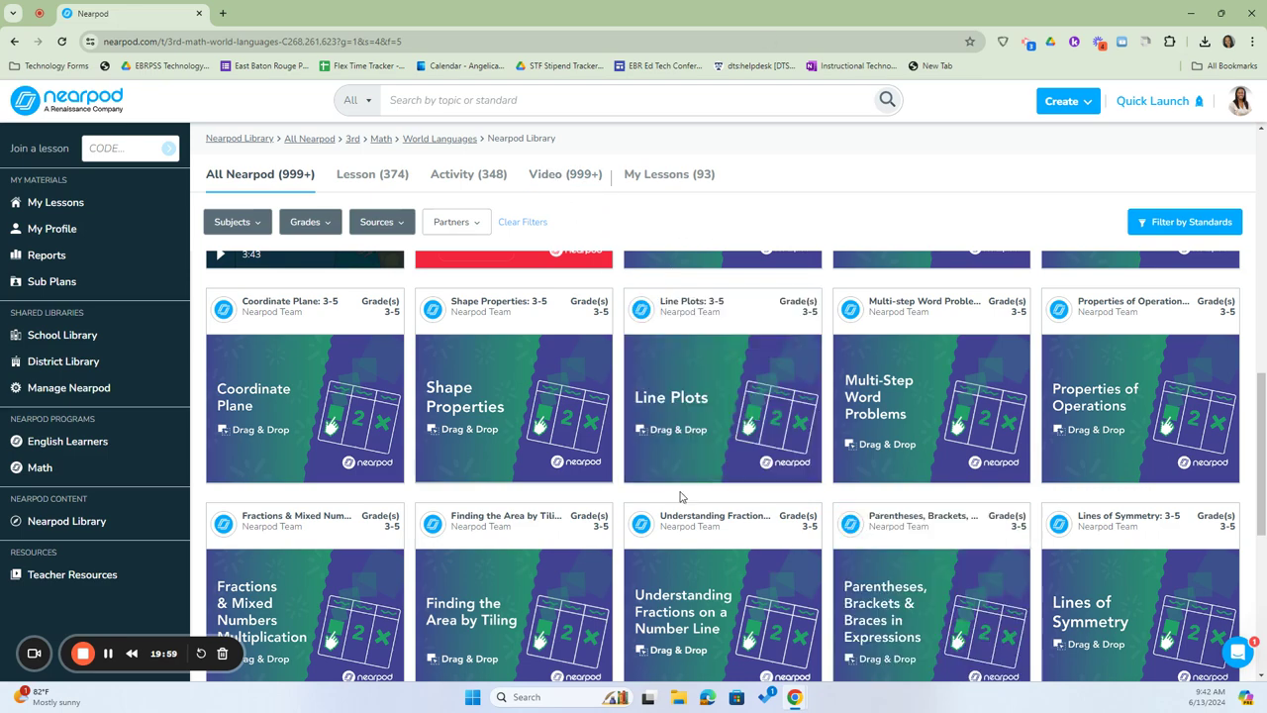
{"action": "scroll", "coordinate": [679, 492], "scroll_direction": "up", "scroll_amount": 5}
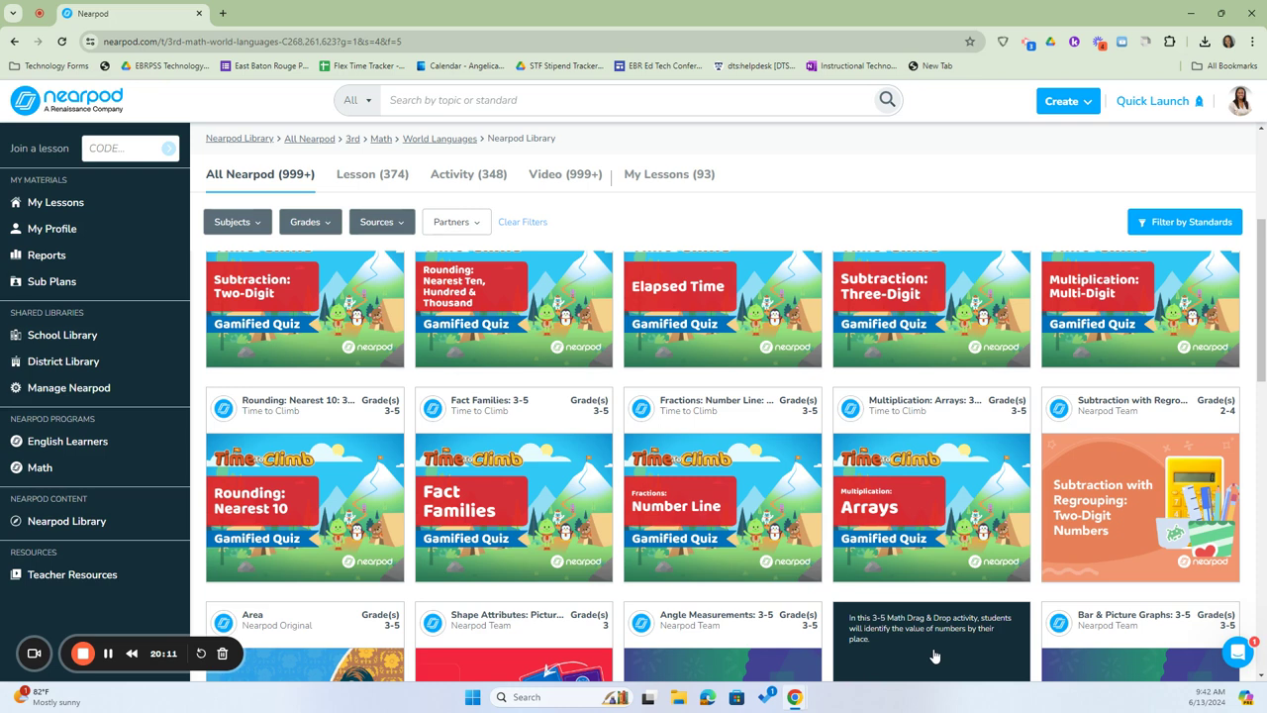
{"action": "mouse_move", "coordinate": [946, 495]}
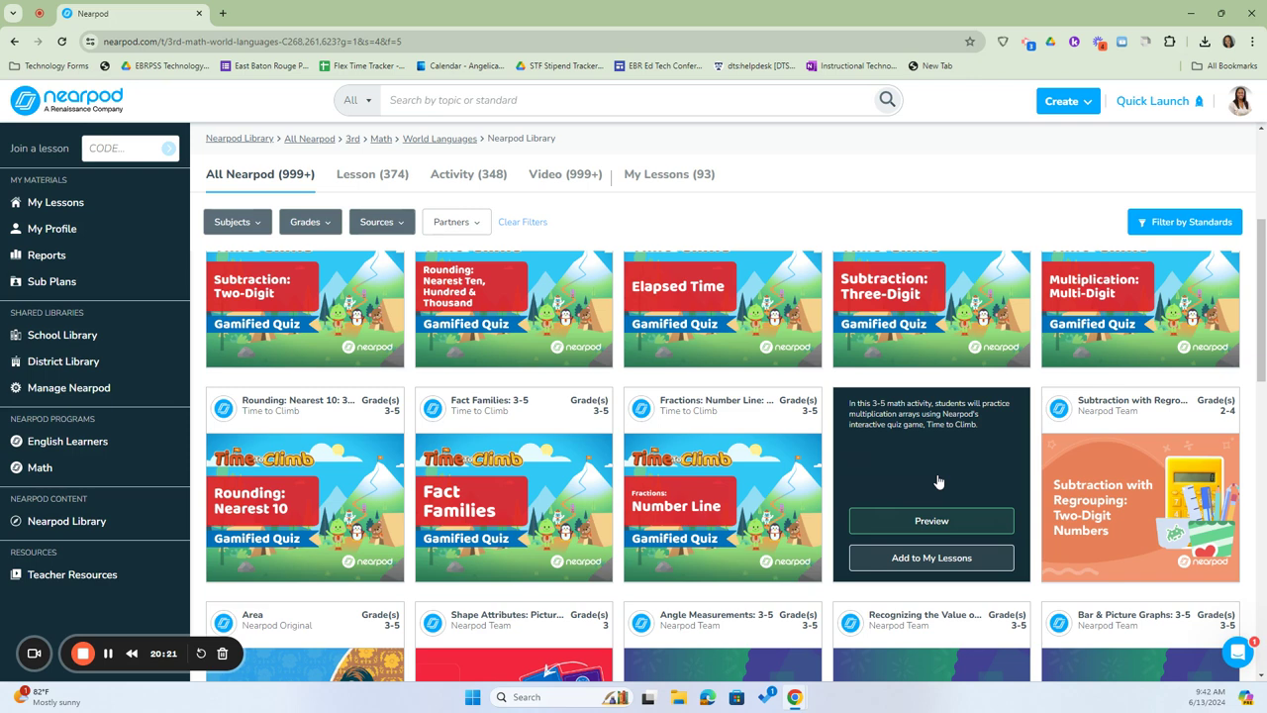
{"action": "left_click", "coordinate": [929, 530]}
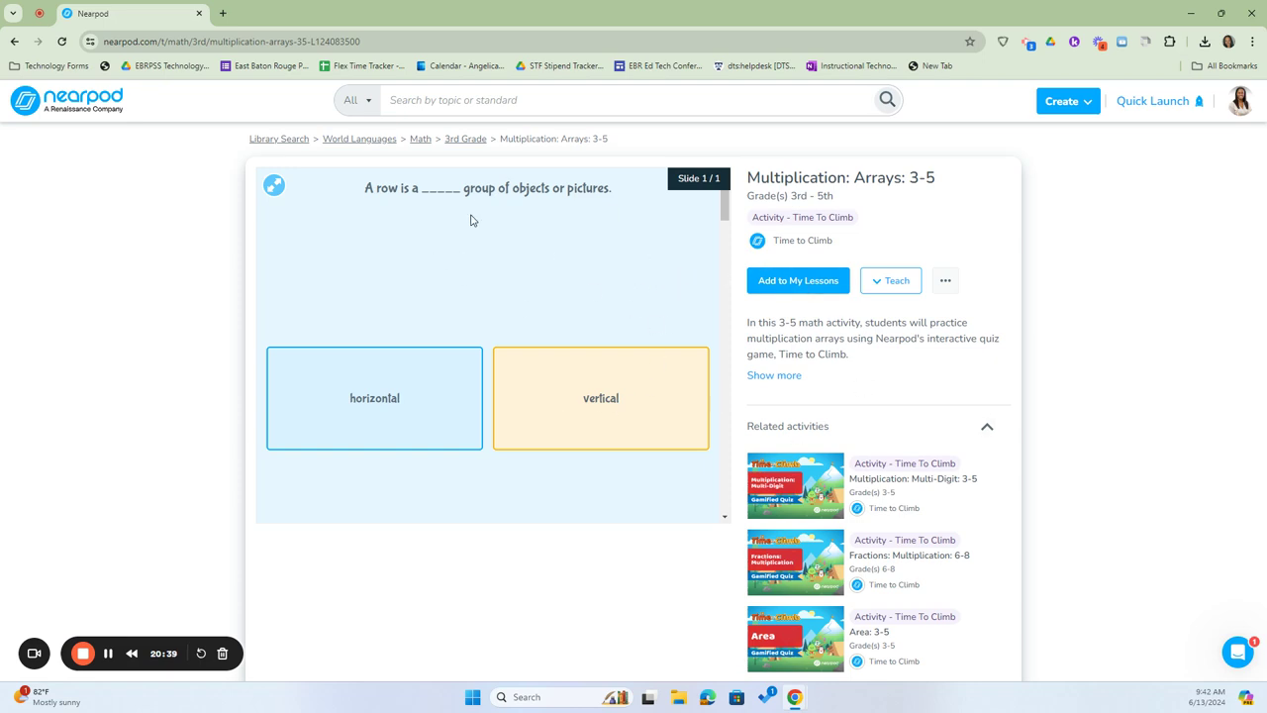
{"action": "left_click", "coordinate": [808, 289]}
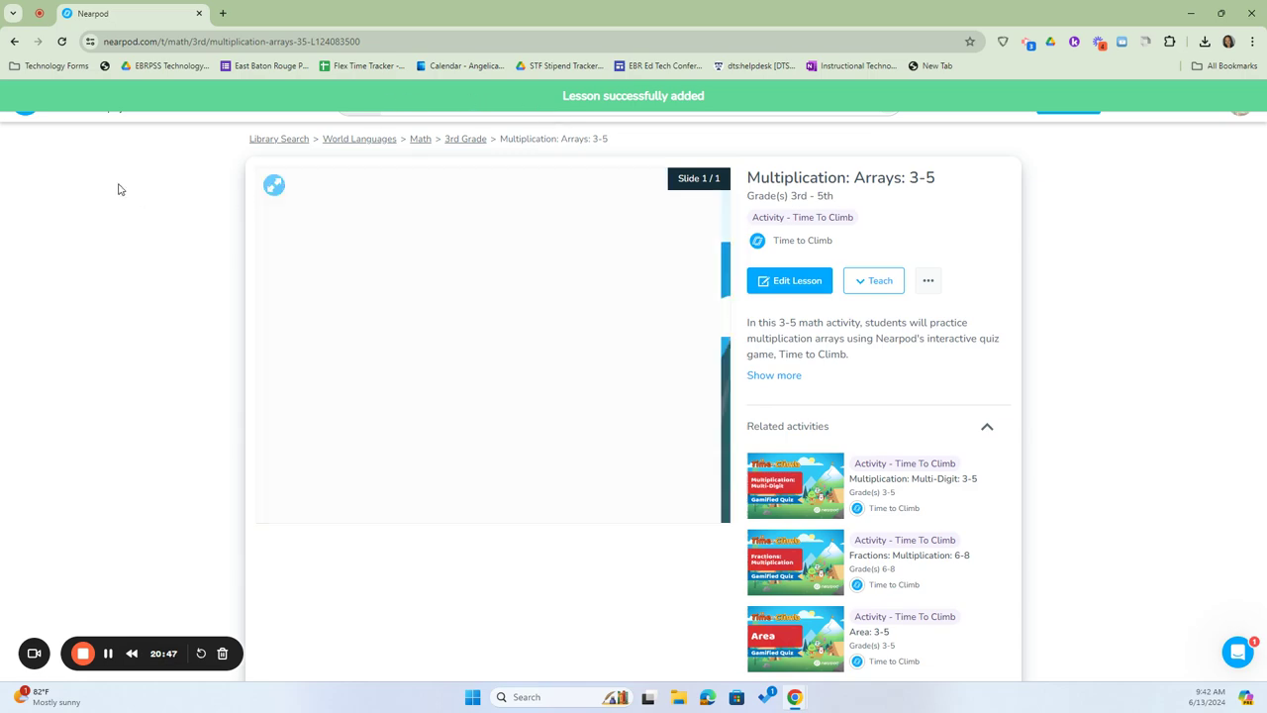
- Check My Lessons for the newly added activity and return to the Nearpod Library
{"action": "left_click", "coordinate": [26, 110]}
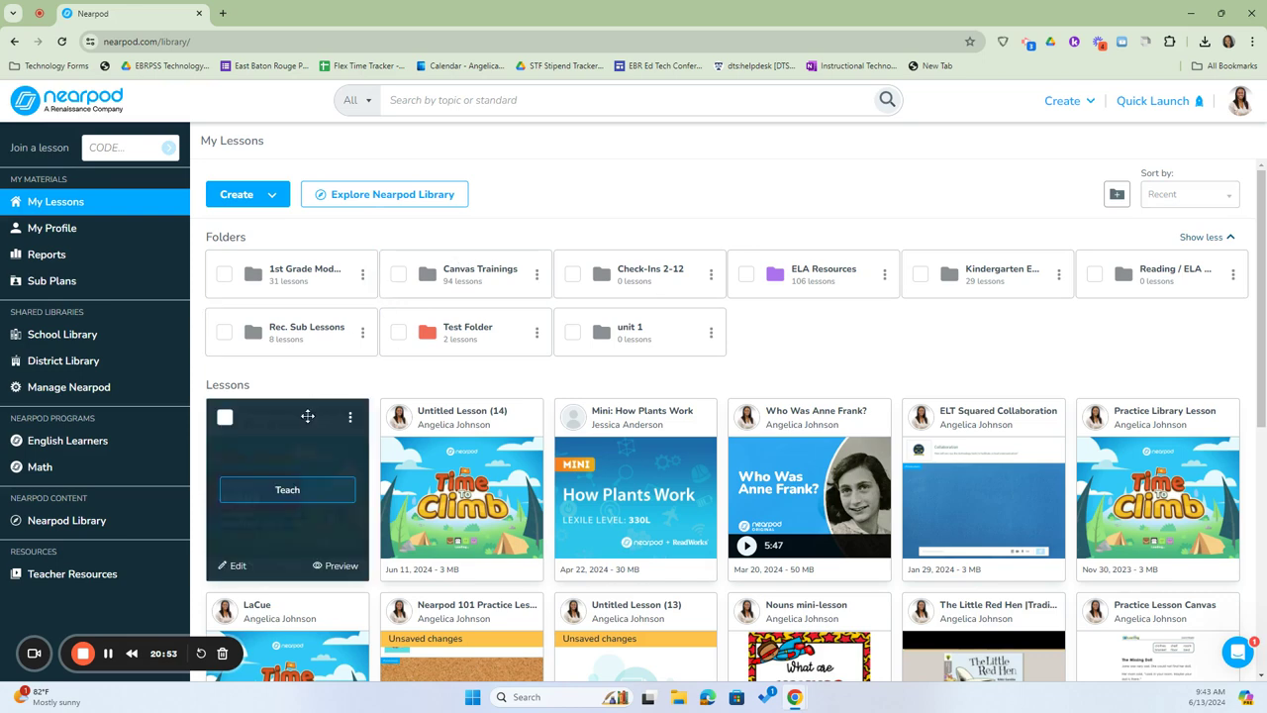
{"action": "left_click", "coordinate": [91, 525]}
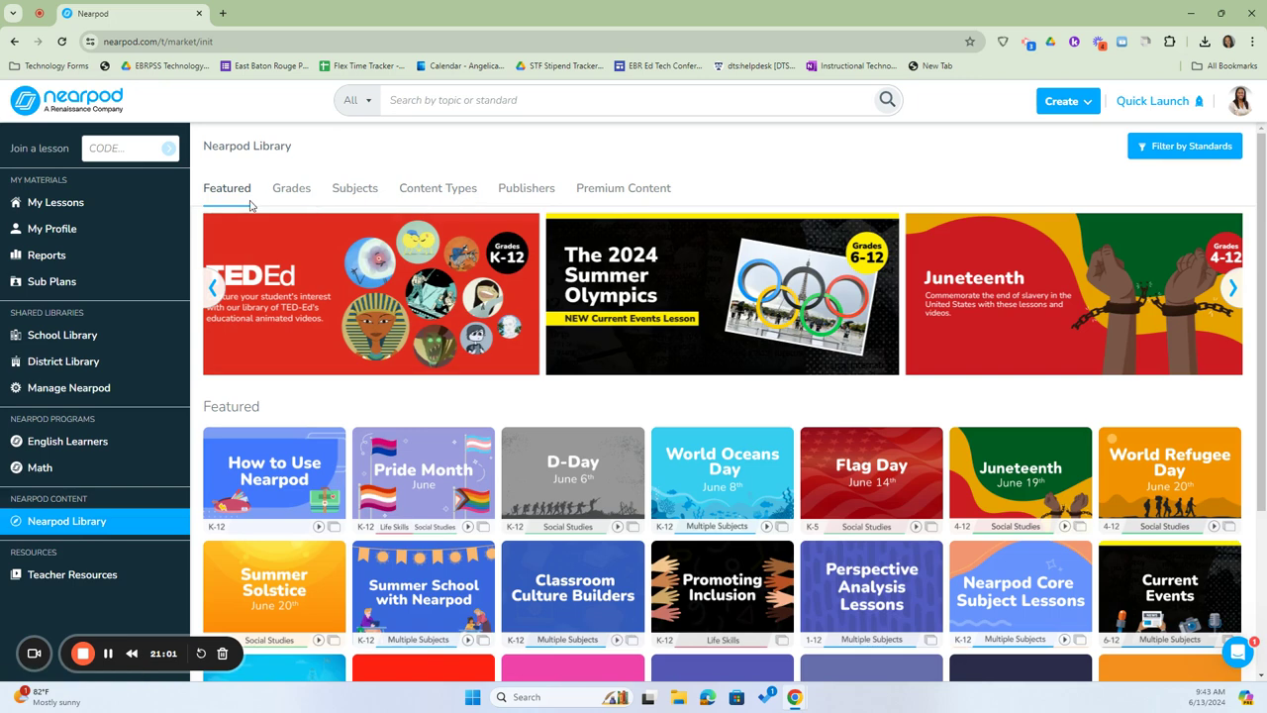
- Browse the Nearpod Library by subject, by content type and by publisher, looking through the publisher collections
{"action": "left_click", "coordinate": [353, 190]}
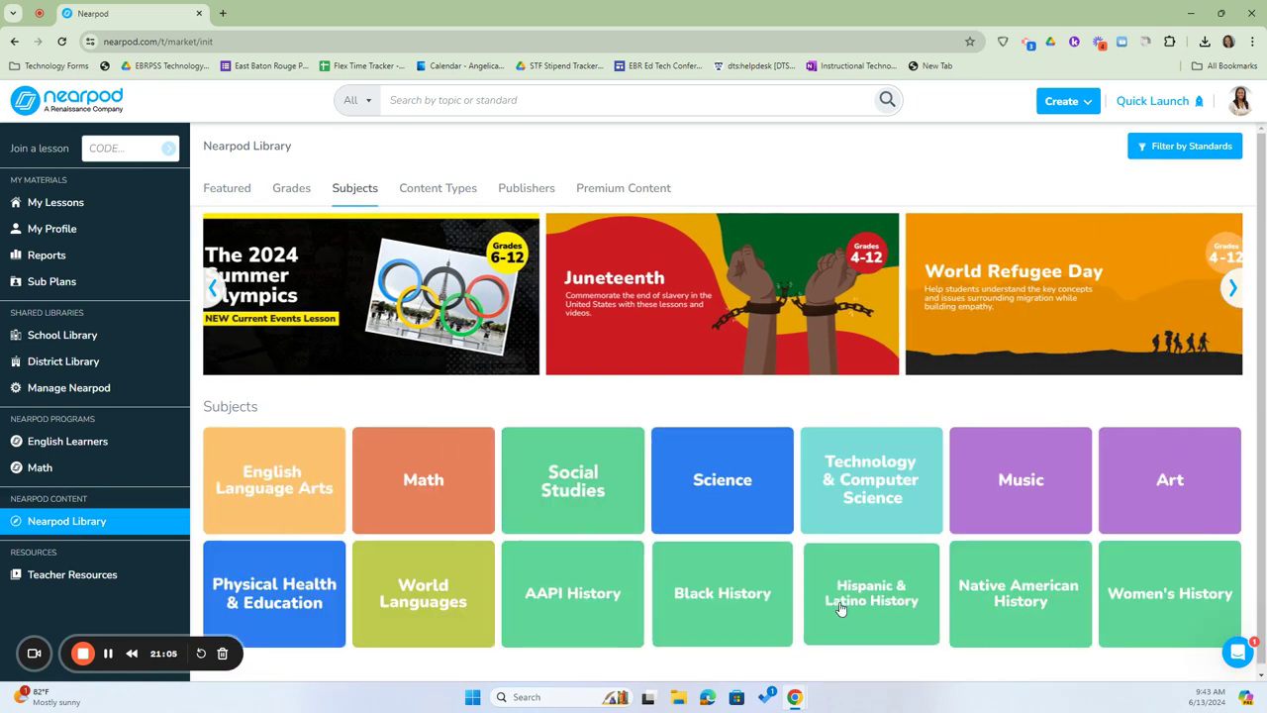
{"action": "left_click", "coordinate": [440, 188]}
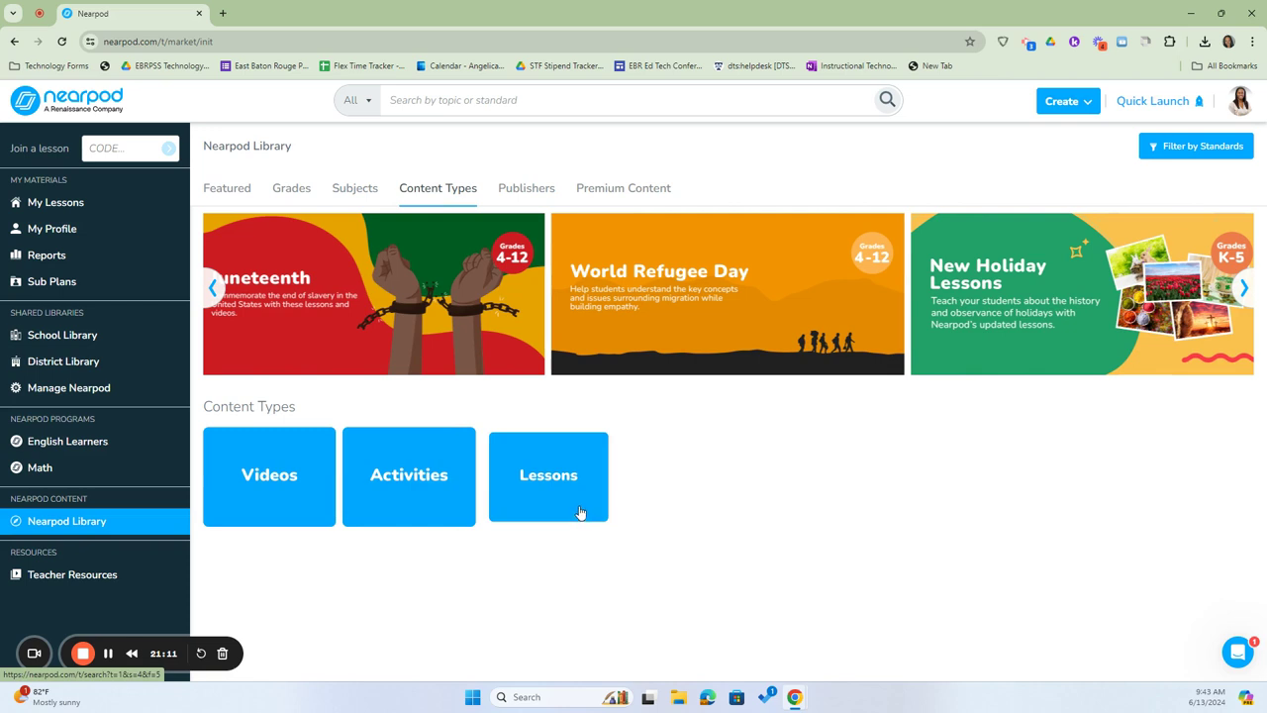
{"action": "left_click", "coordinate": [523, 189]}
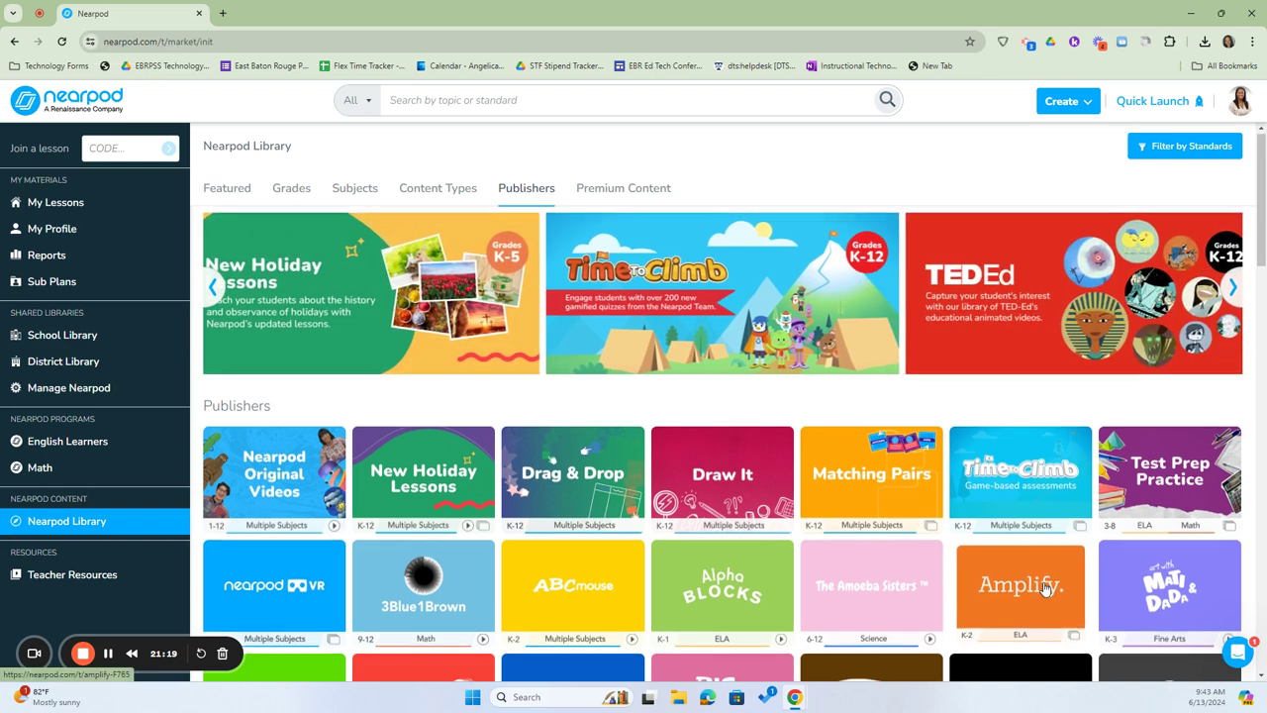
{"action": "scroll", "coordinate": [1045, 589], "scroll_direction": "down", "scroll_amount": 2}
{"action": "scroll", "coordinate": [1042, 527], "scroll_direction": "down", "scroll_amount": 1}
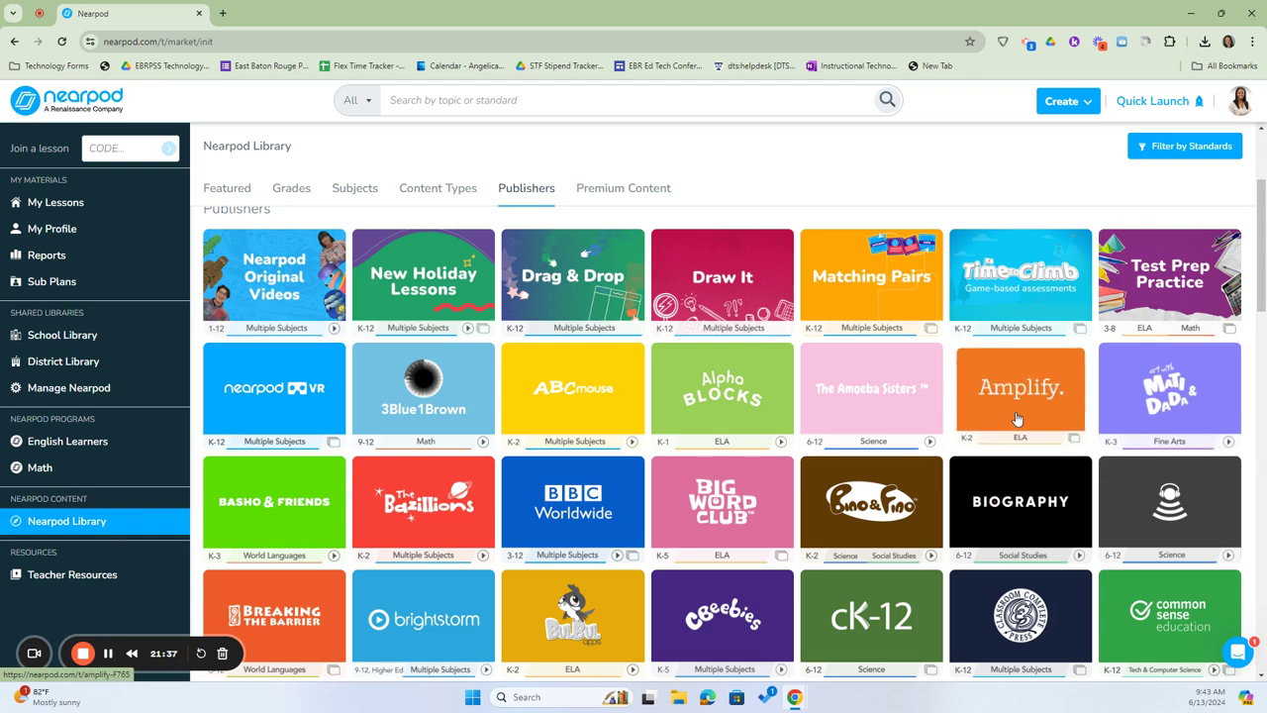
- Open the Amplify publisher collection and look through its lessons
{"action": "left_click", "coordinate": [1015, 446]}
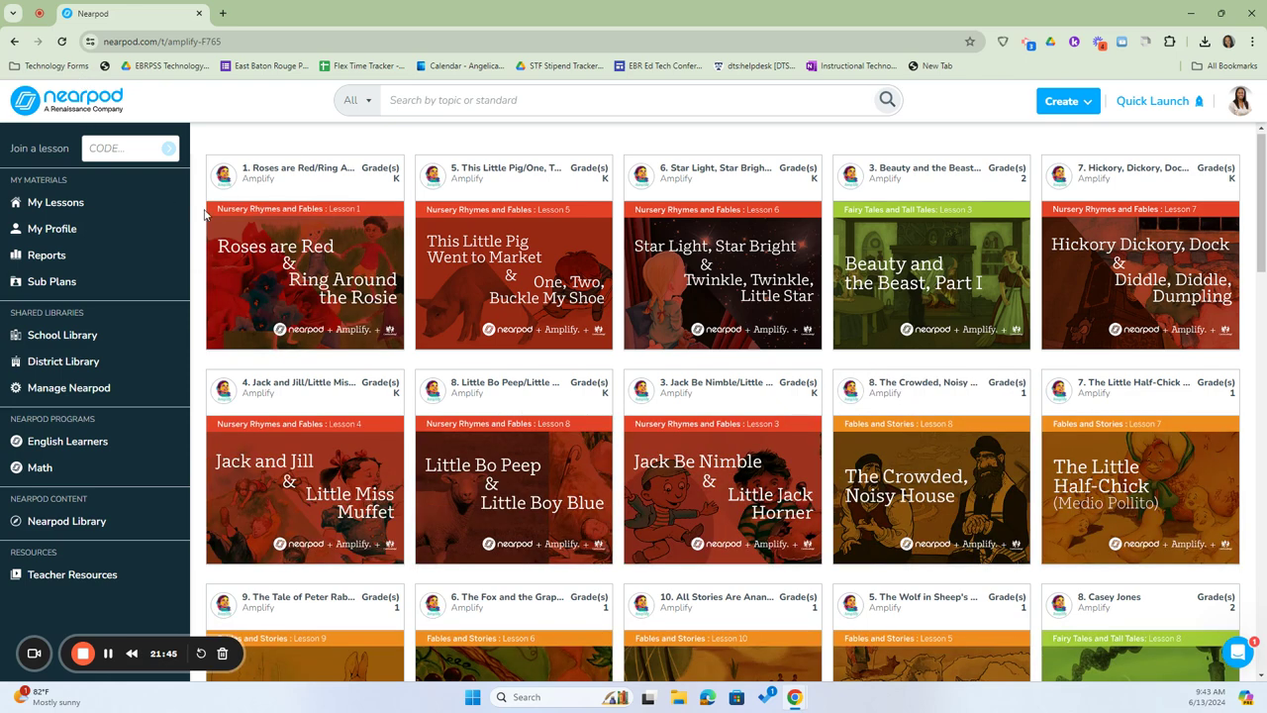
{"action": "mouse_move", "coordinate": [338, 212]}
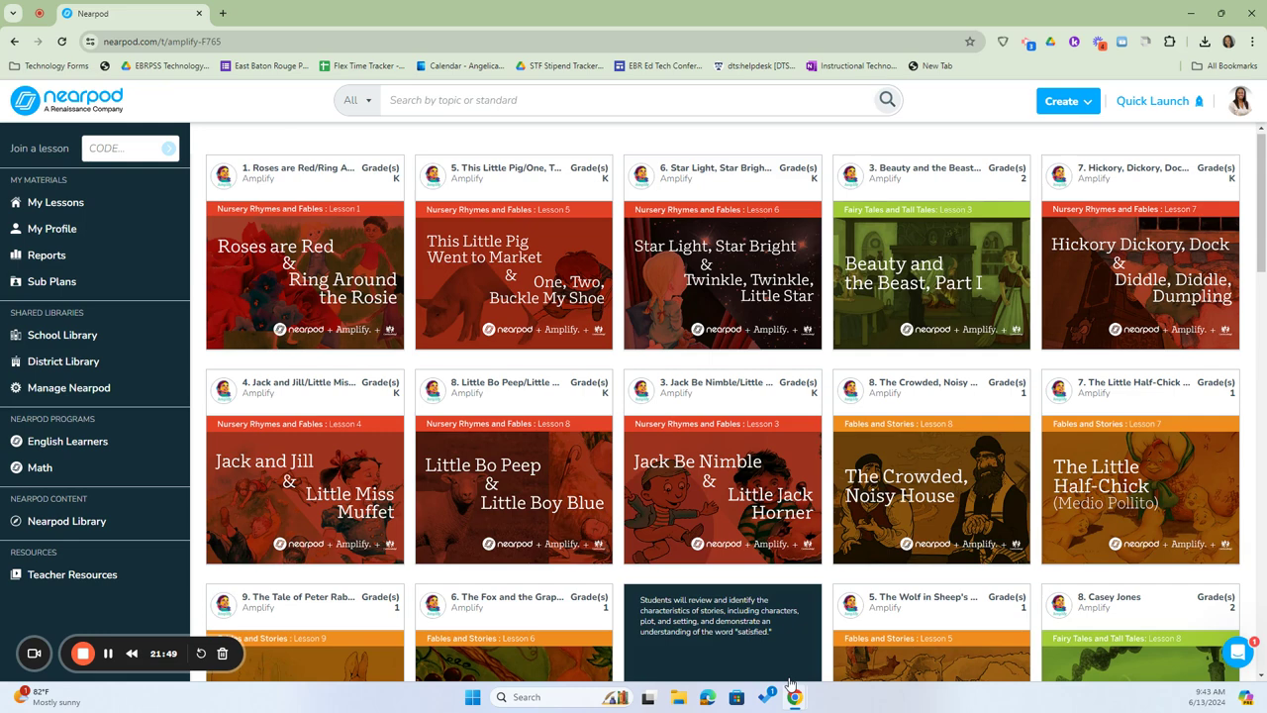
{"action": "scroll", "coordinate": [797, 633], "scroll_direction": "down", "scroll_amount": 3}
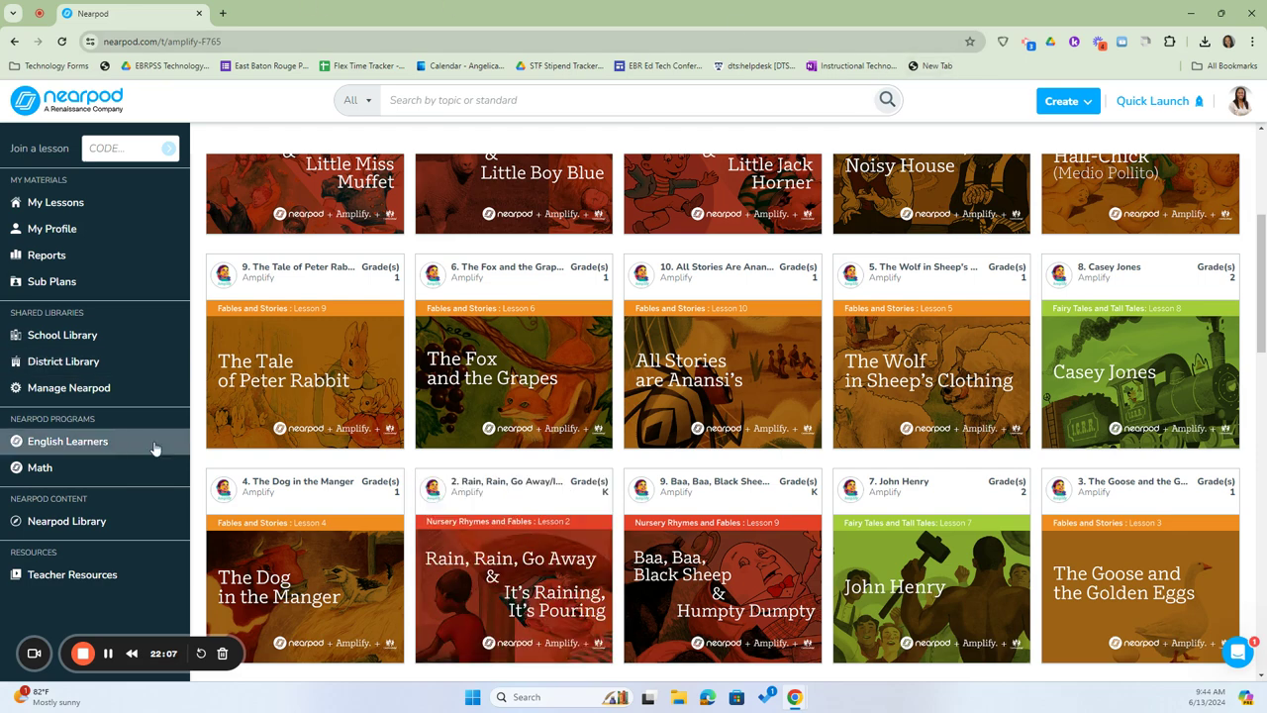
{"action": "scroll", "coordinate": [495, 445], "scroll_direction": "up", "scroll_amount": 3}
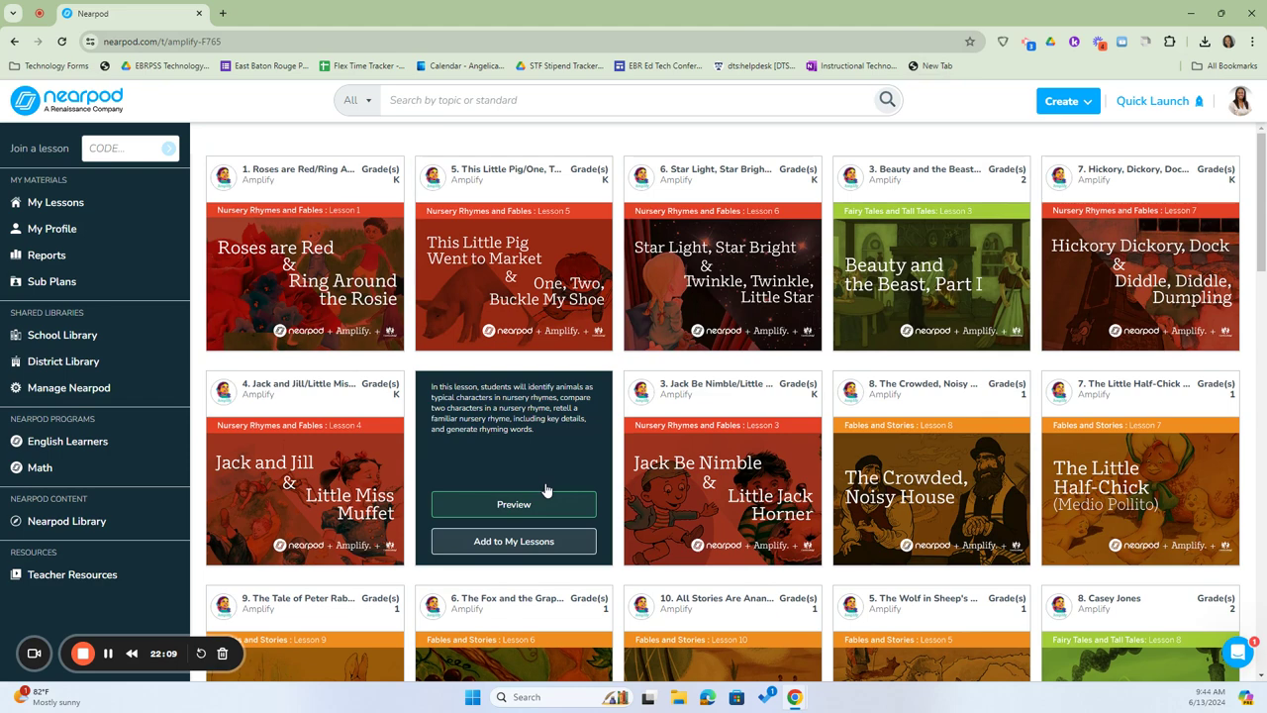
- Return to the Nearpod Library and look through the featured collections
{"action": "left_click", "coordinate": [70, 527]}
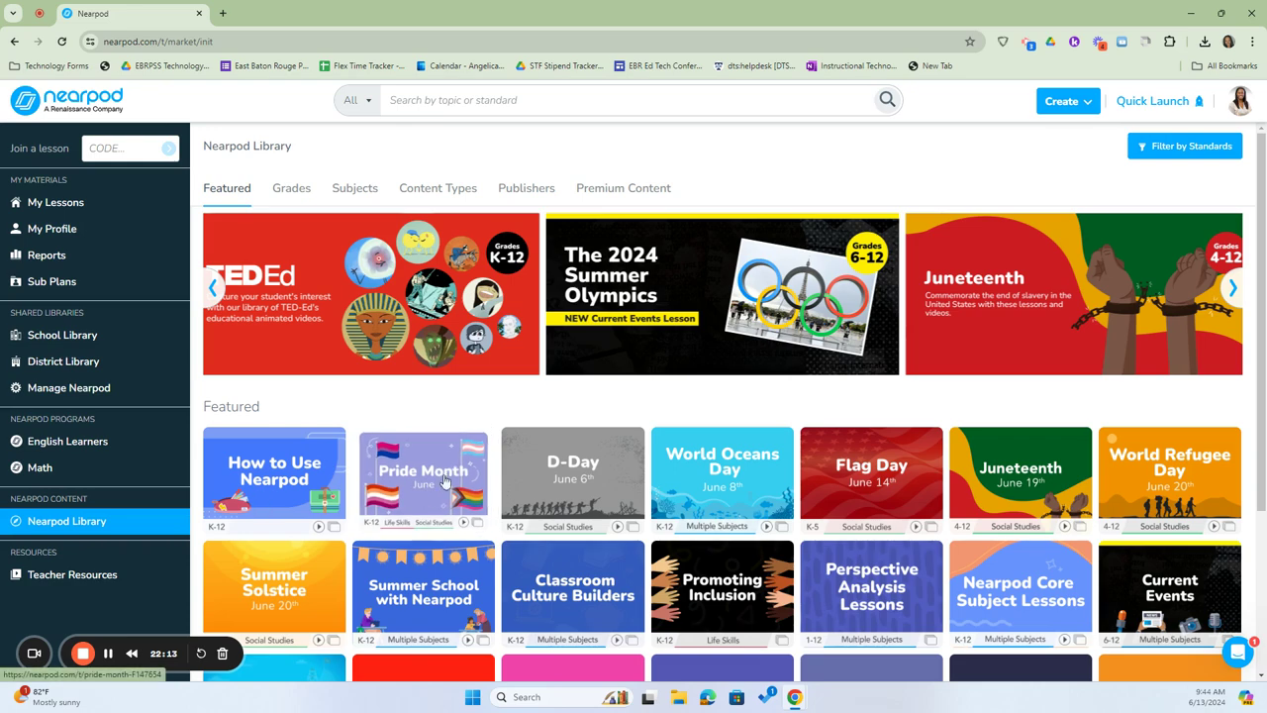
{"action": "scroll", "coordinate": [1004, 333], "scroll_direction": "down", "scroll_amount": 3}
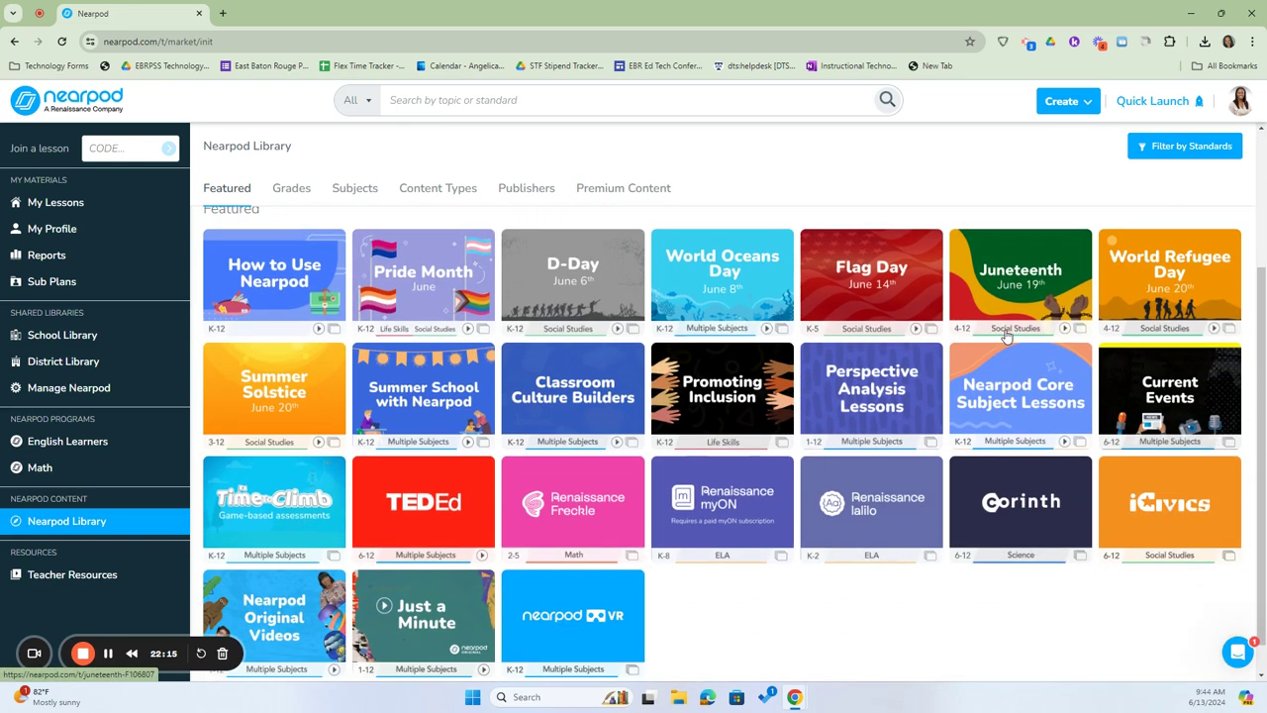
{"action": "scroll", "coordinate": [1005, 337], "scroll_direction": "up", "scroll_amount": 3}
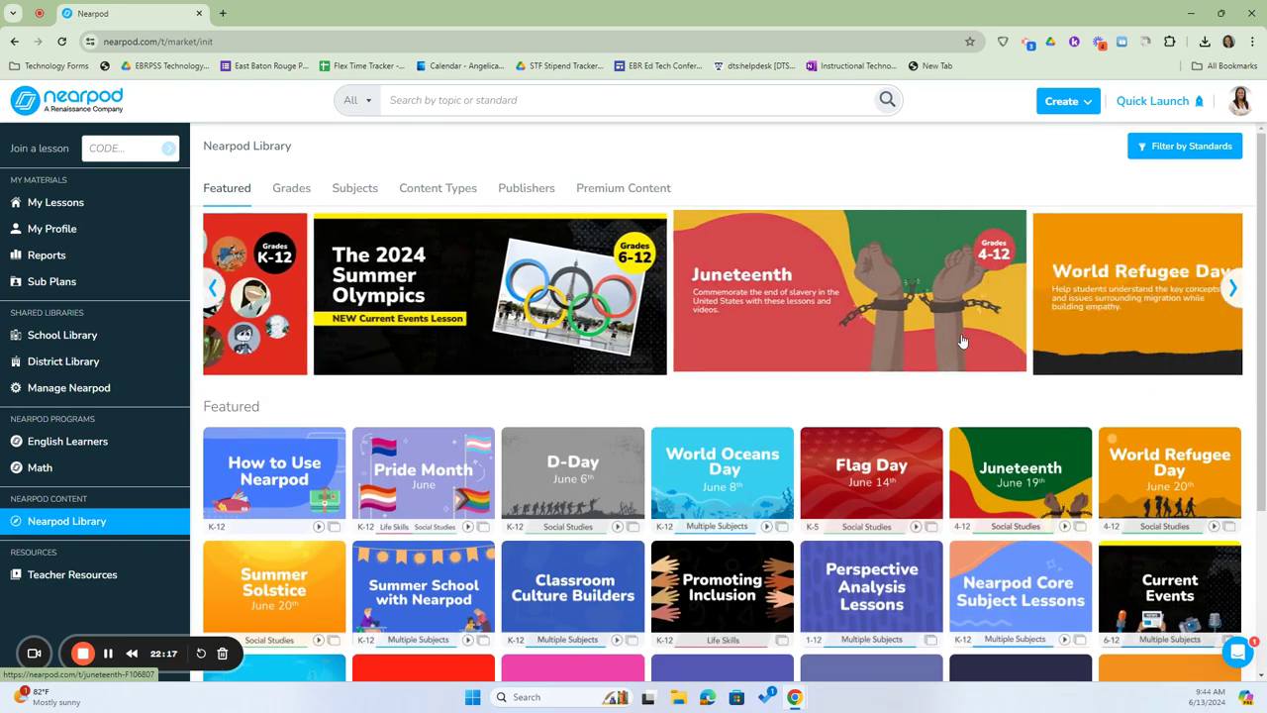
- Show the library's standards filter and review the choices for Standard or State
{"action": "left_click", "coordinate": [1205, 147]}
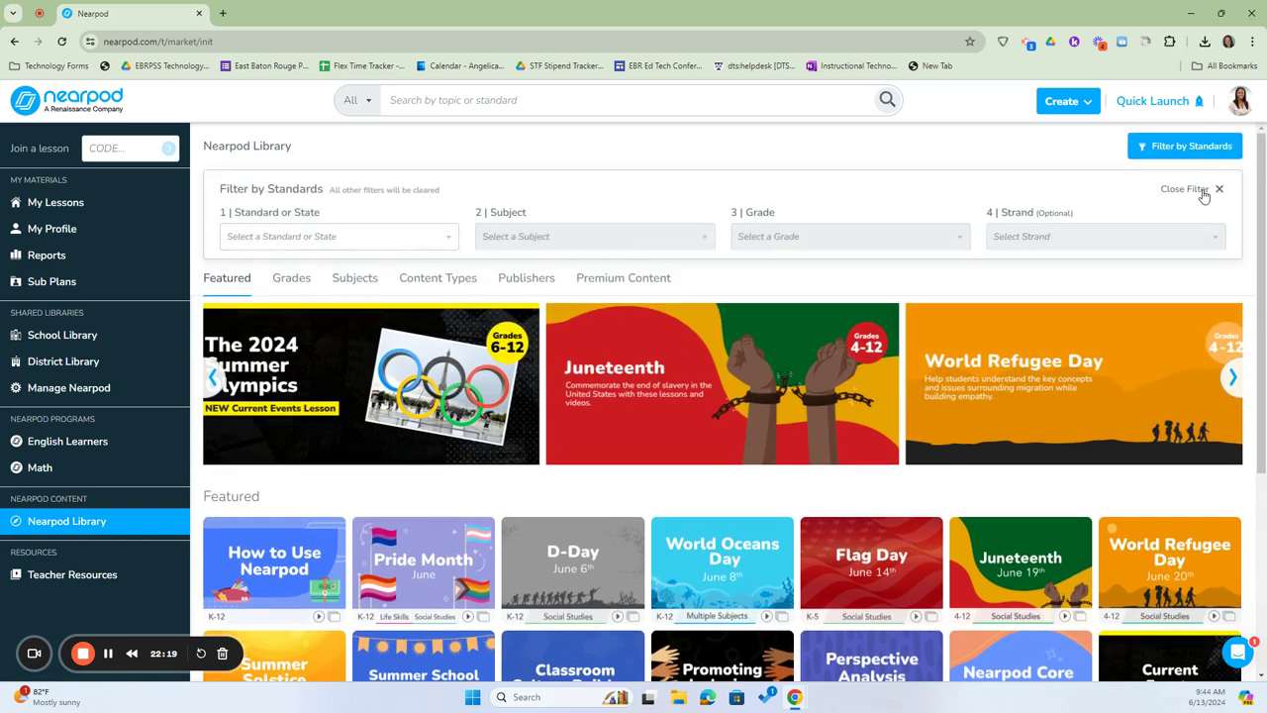
{"action": "left_click", "coordinate": [393, 239]}
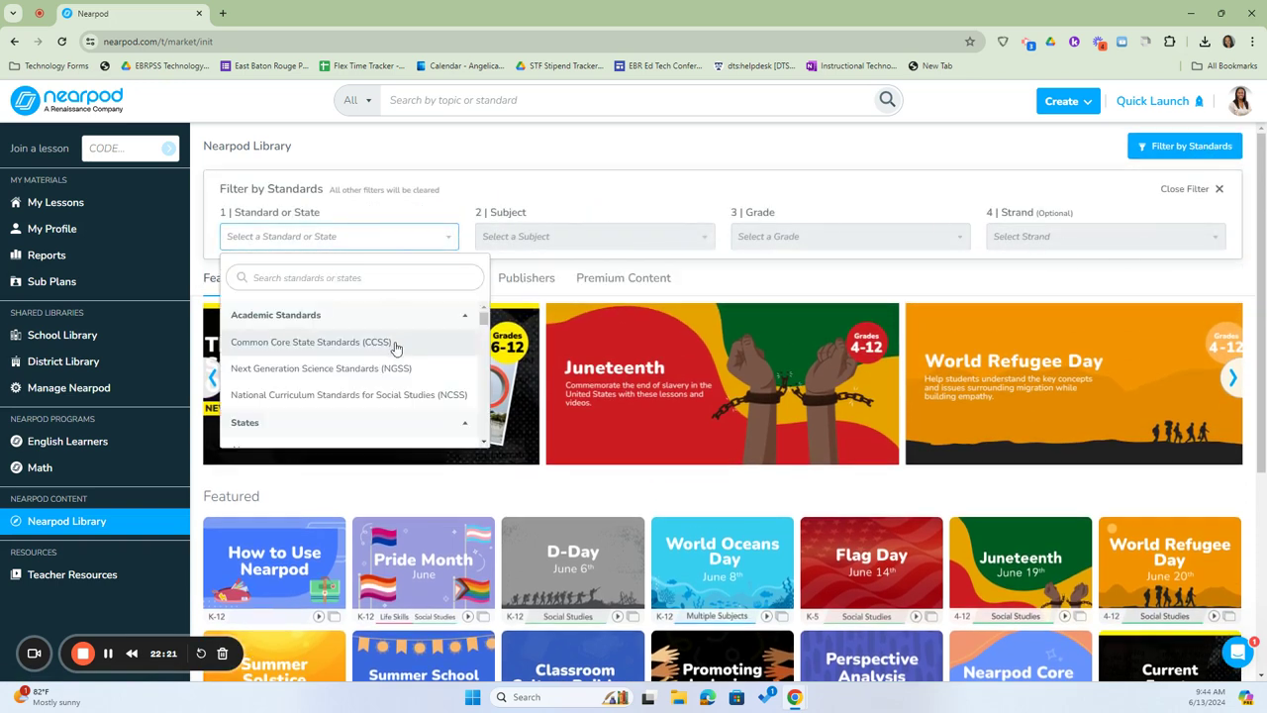
{"action": "left_click", "coordinate": [534, 247]}
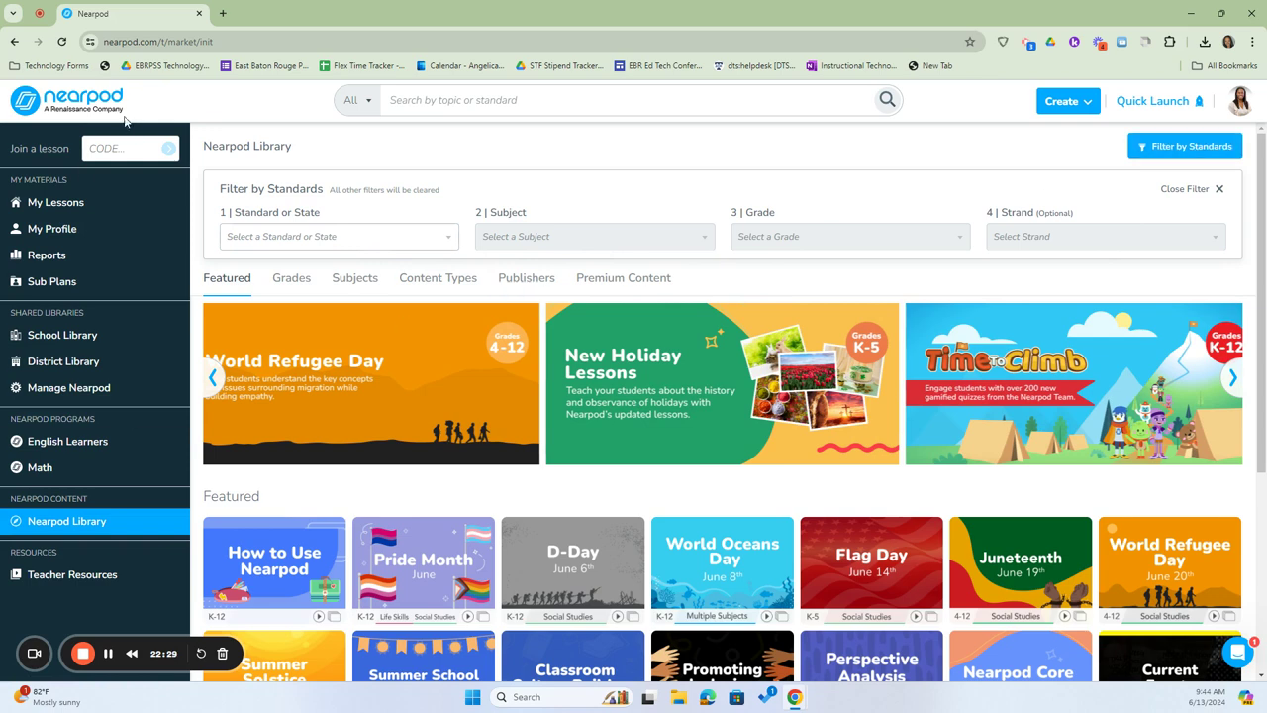
- Return to the My Lessons home page and review the Create and Quick Launch options
{"action": "left_click", "coordinate": [94, 102]}
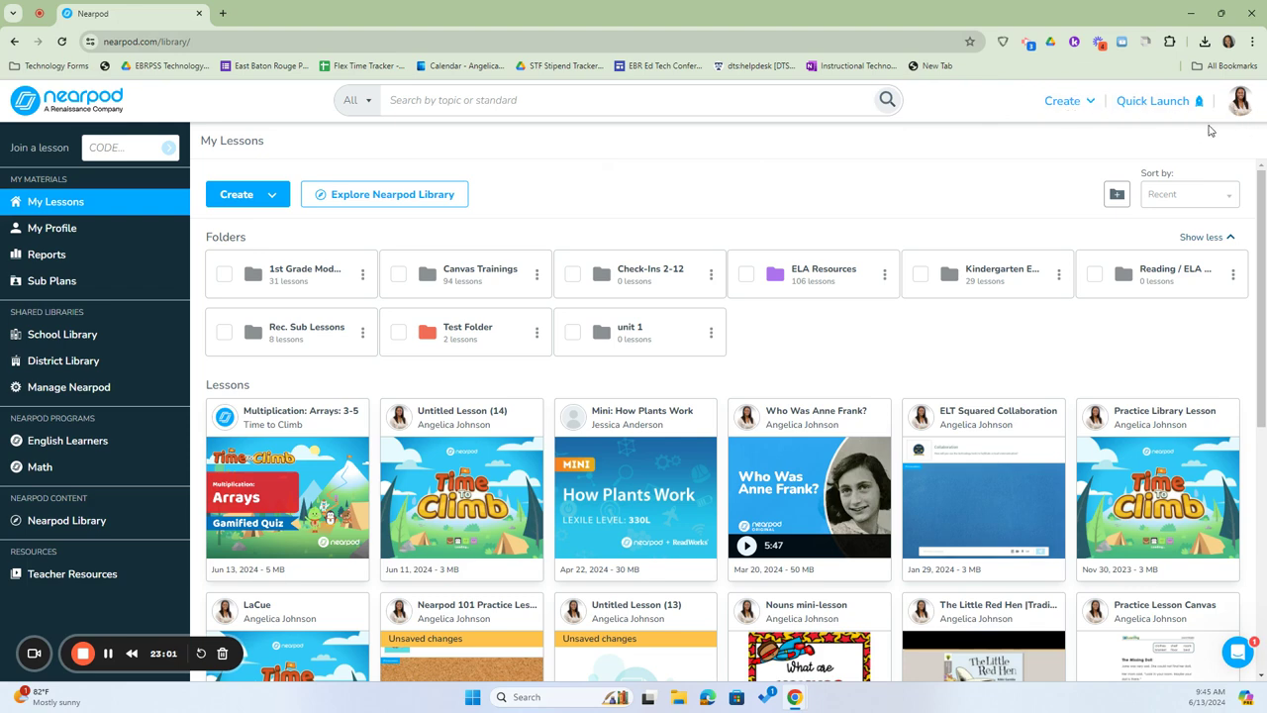
{"action": "left_click", "coordinate": [1088, 104]}
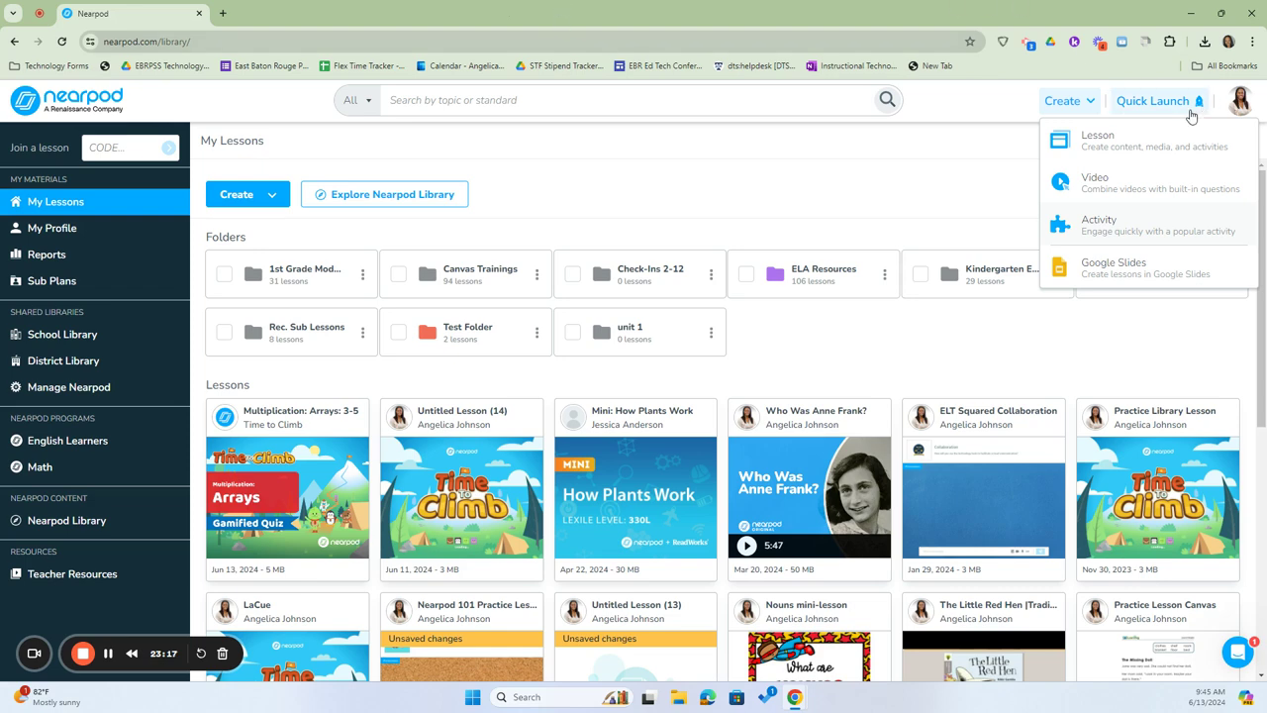
{"action": "left_click", "coordinate": [1150, 103]}
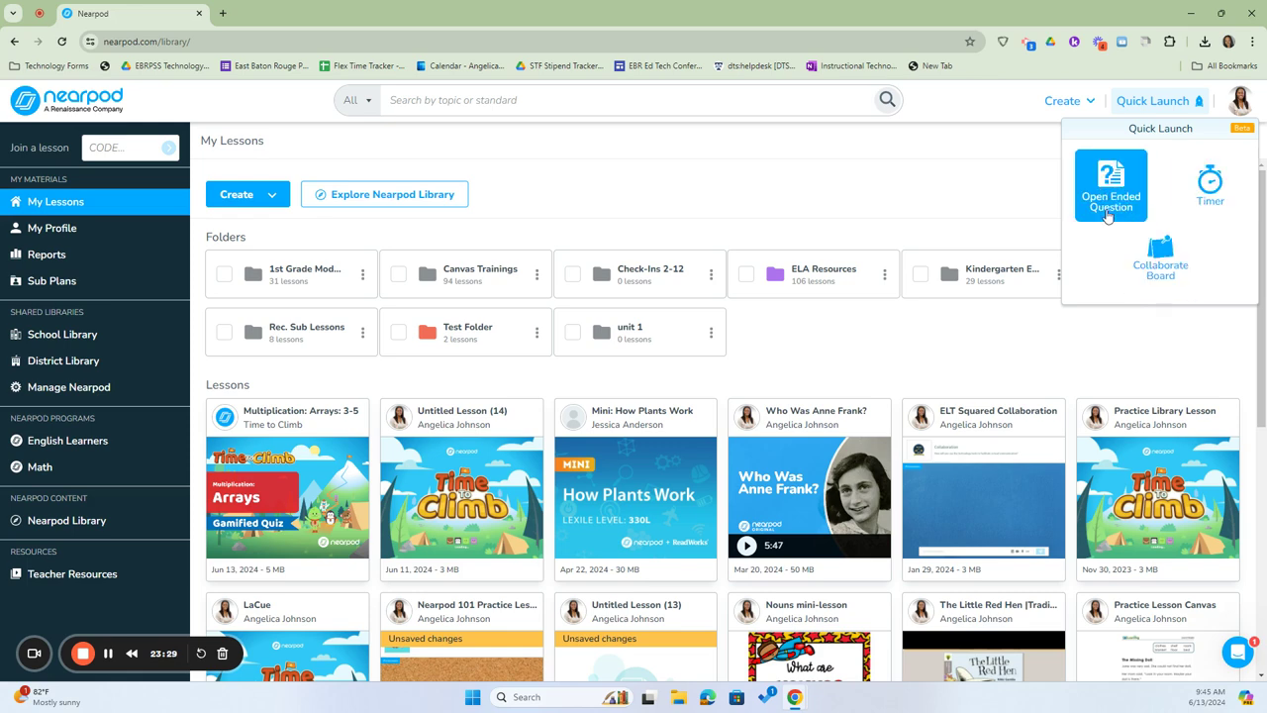
- Review the account options and open the account's Lesson Settings
{"action": "left_click", "coordinate": [1240, 100]}
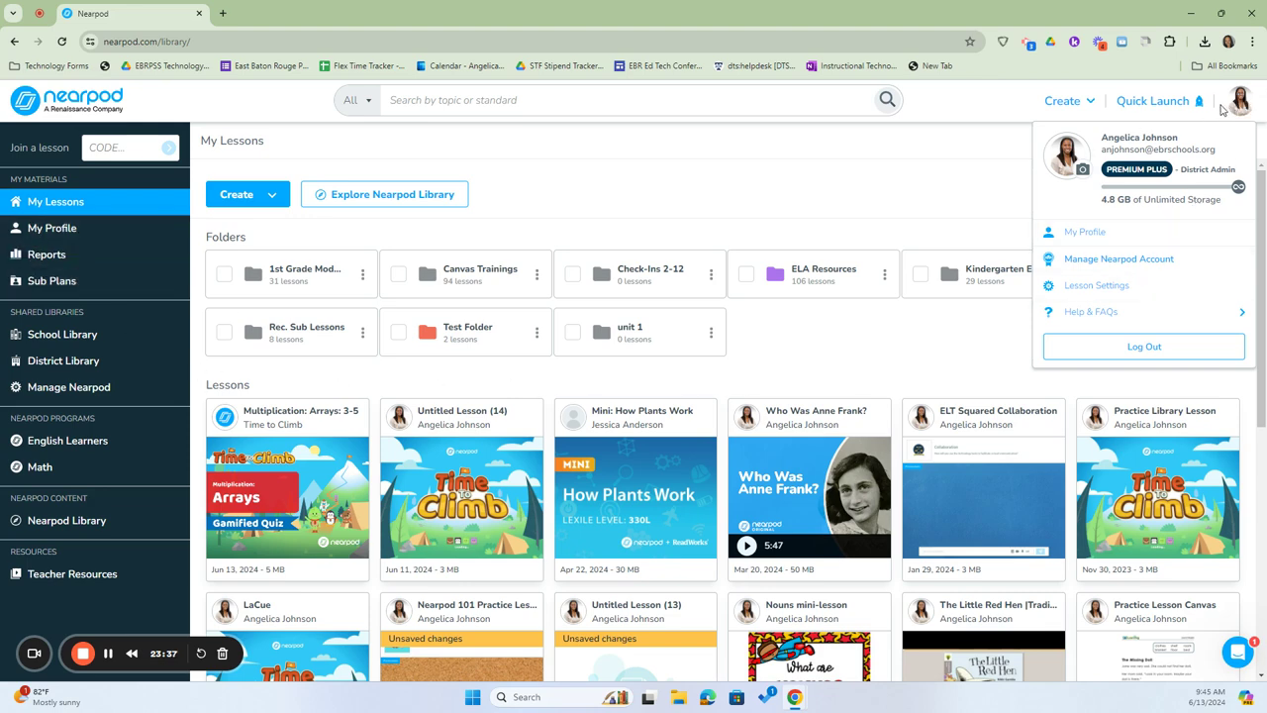
{"action": "left_click", "coordinate": [1087, 295]}
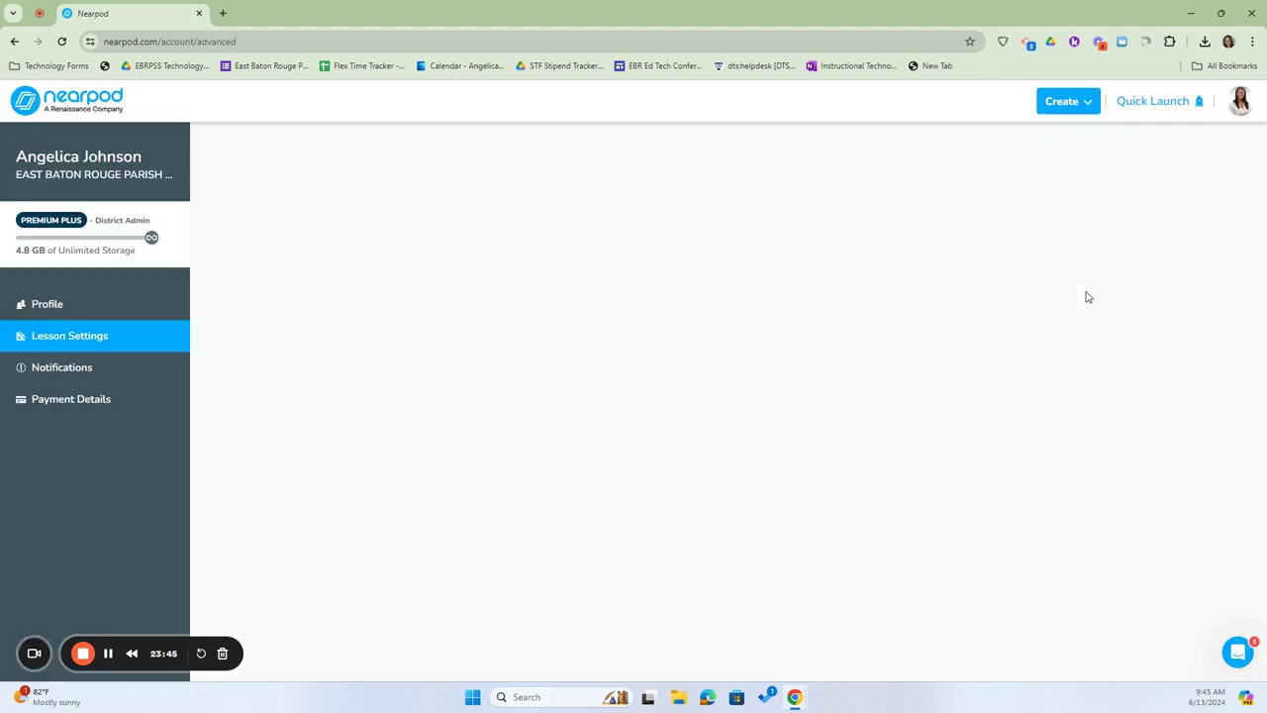